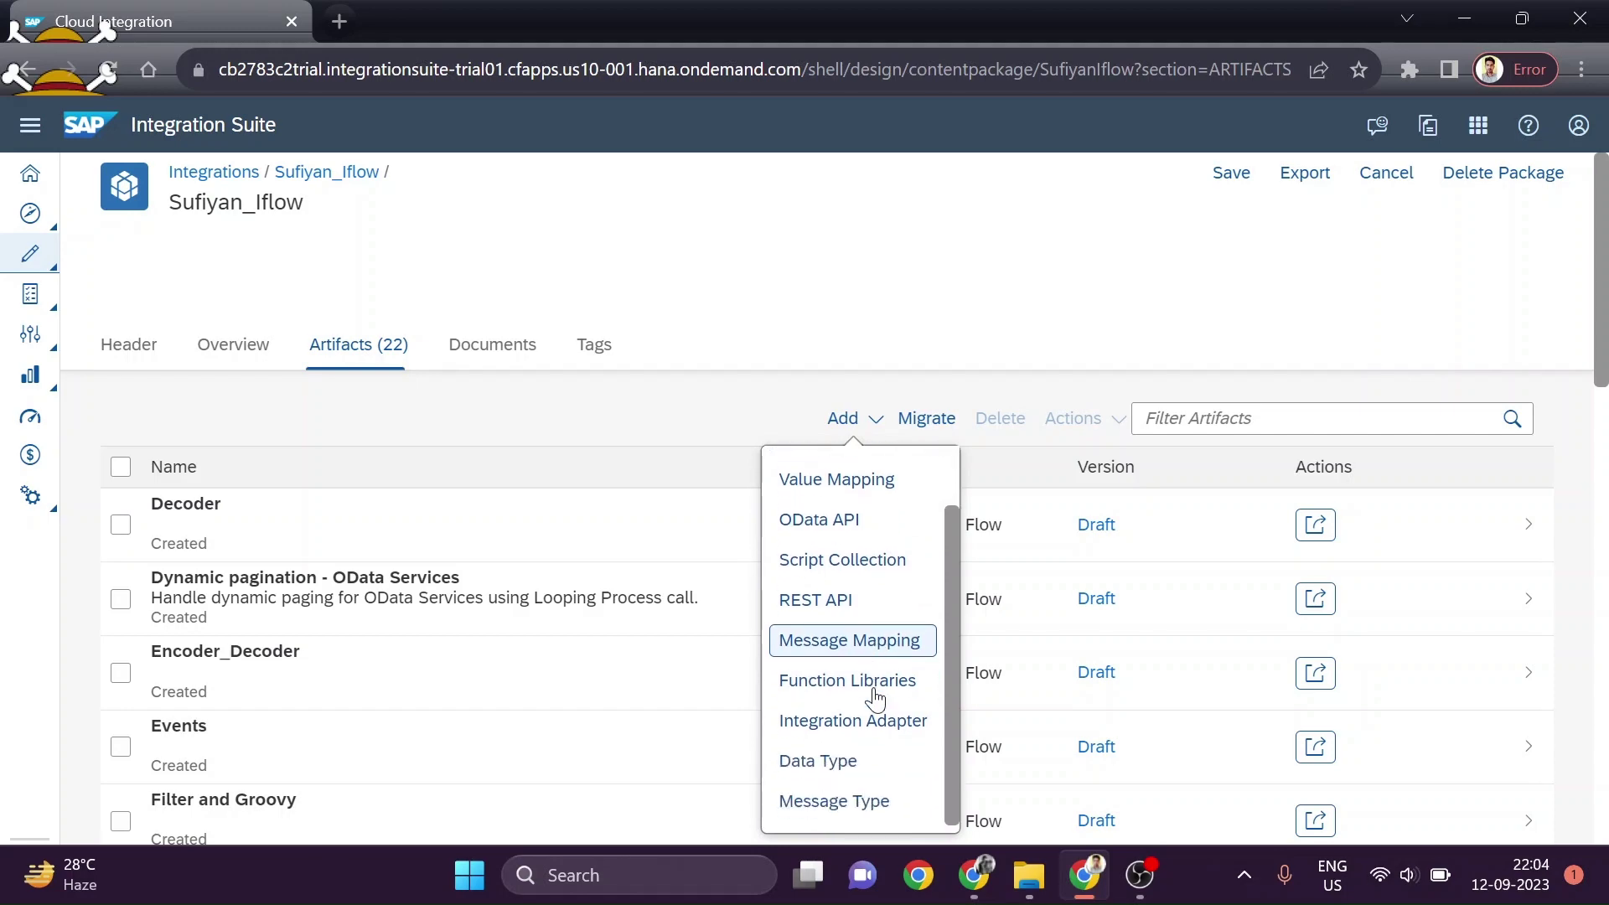
pyautogui.click(895, 720)
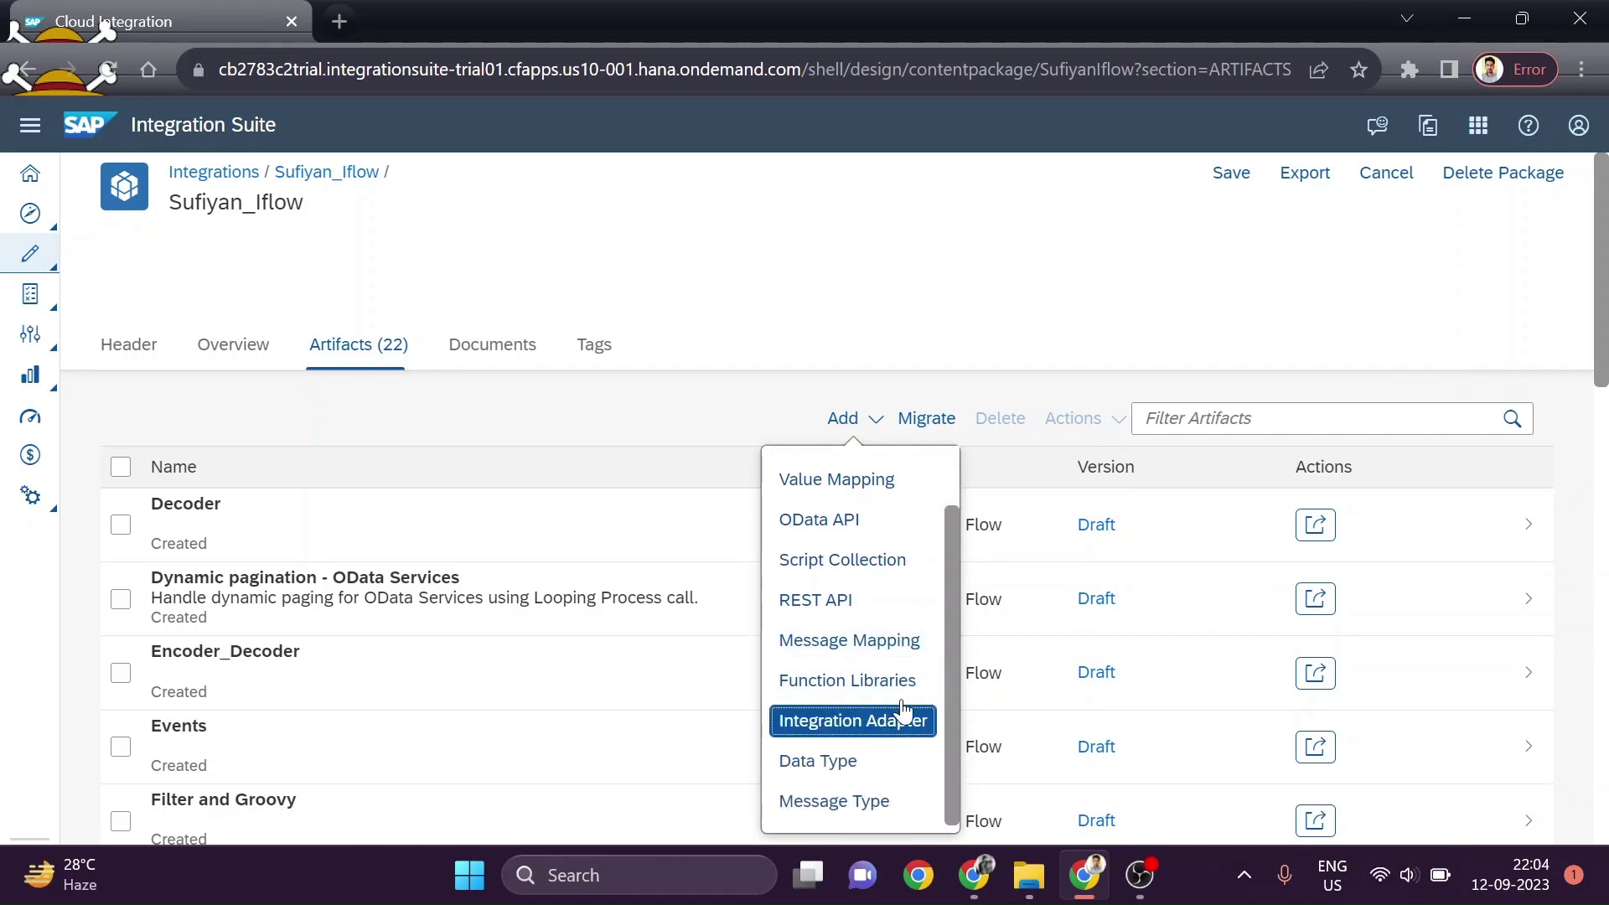
pyautogui.click(863, 714)
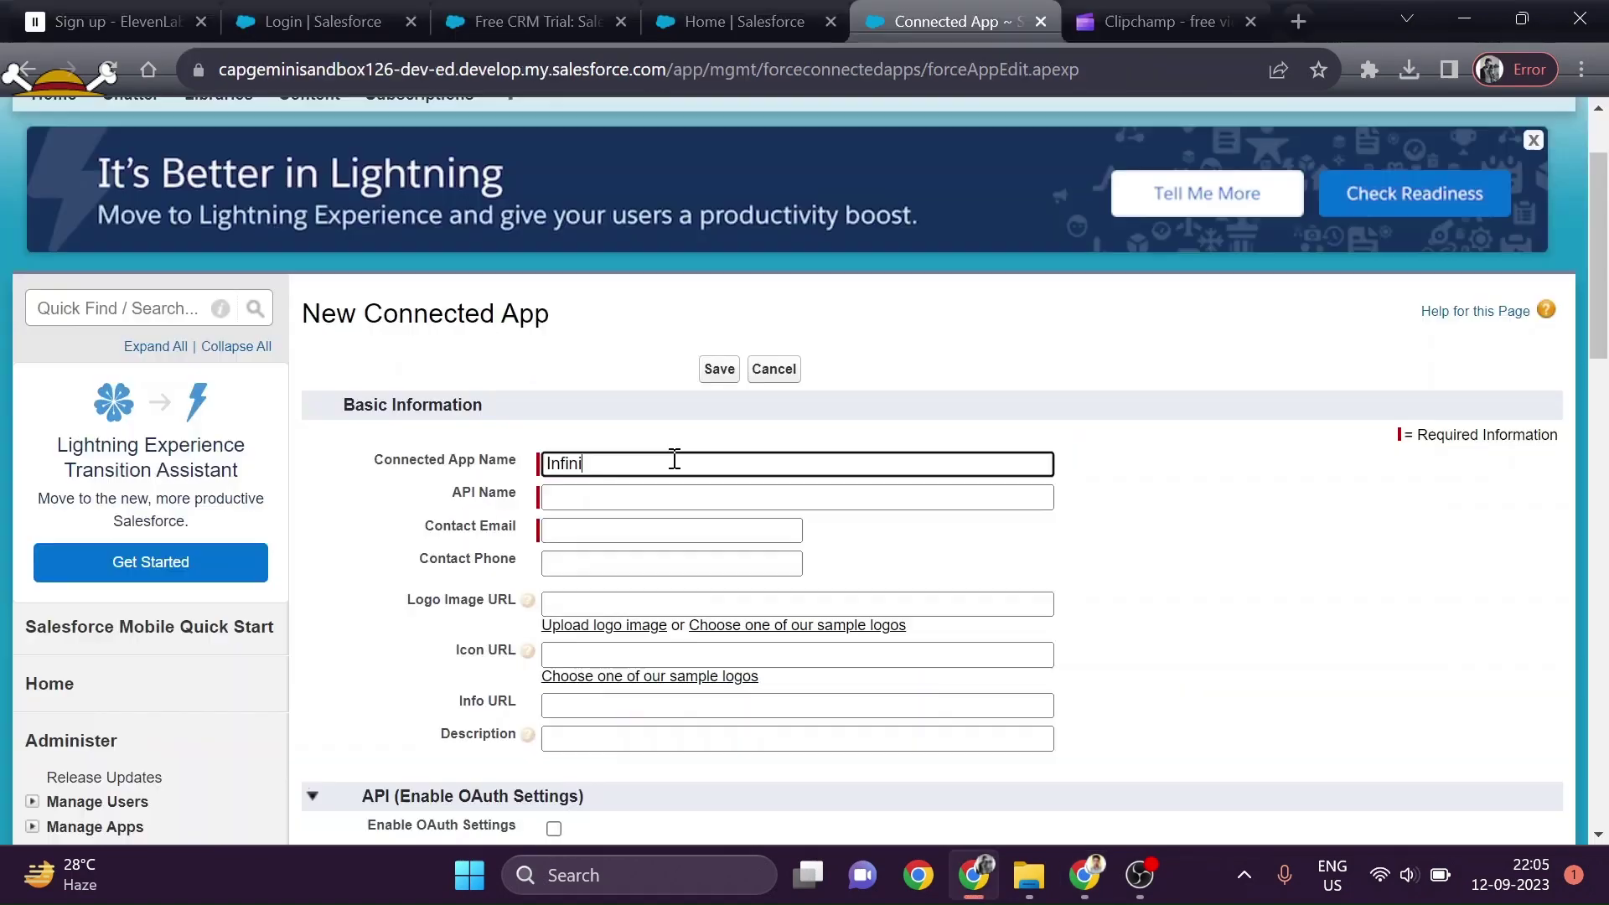
pyautogui.write('Vo')
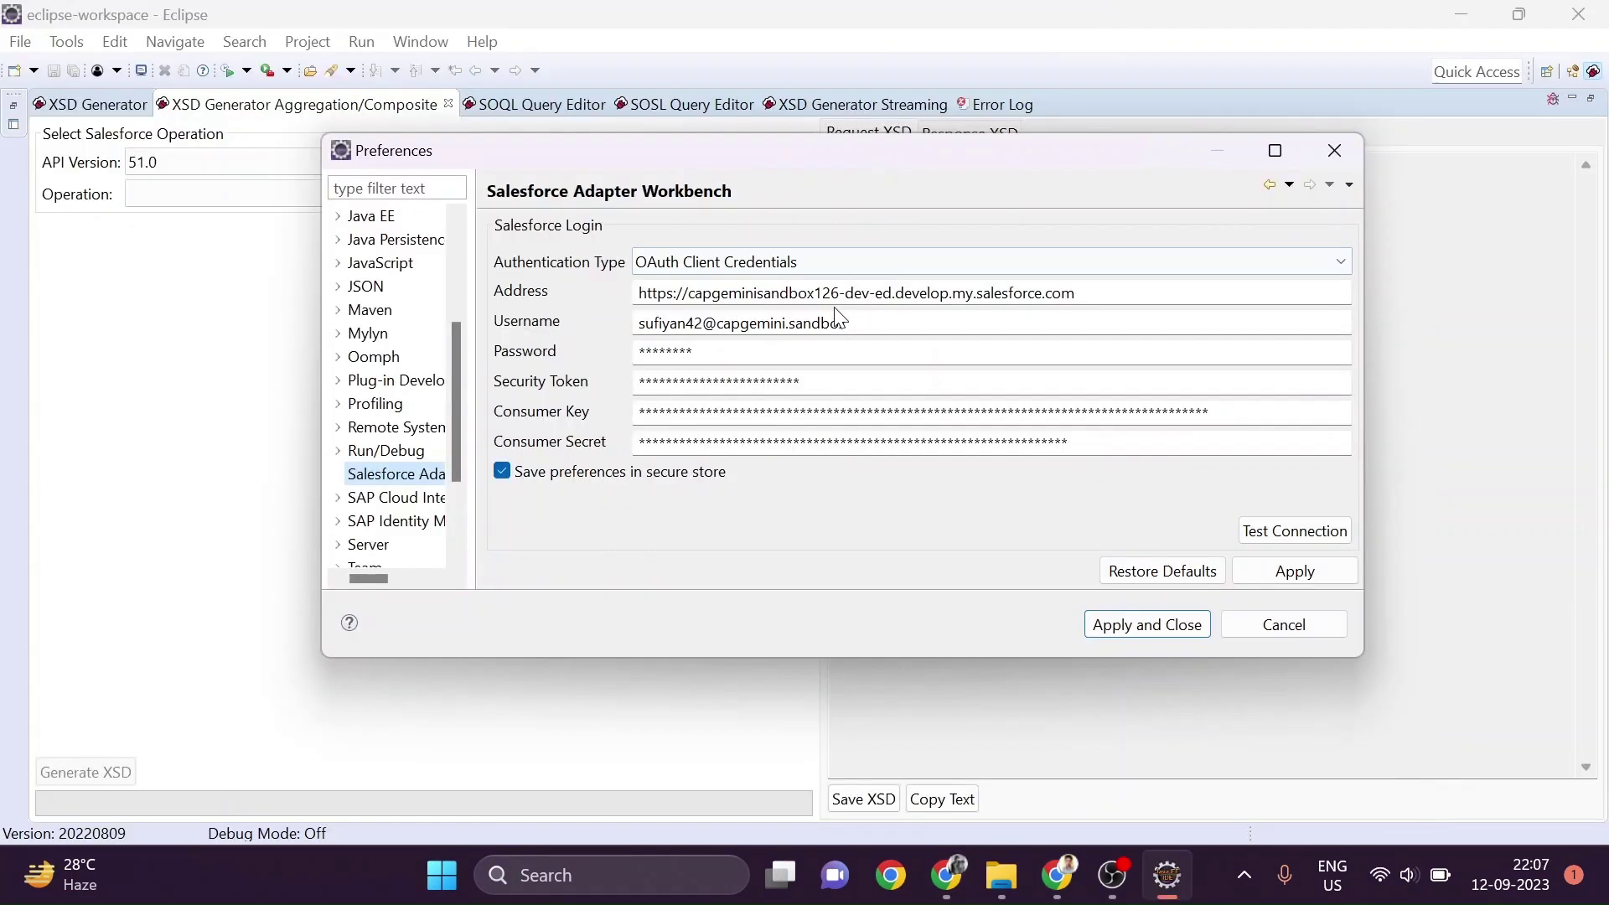
pyautogui.click(894, 327)
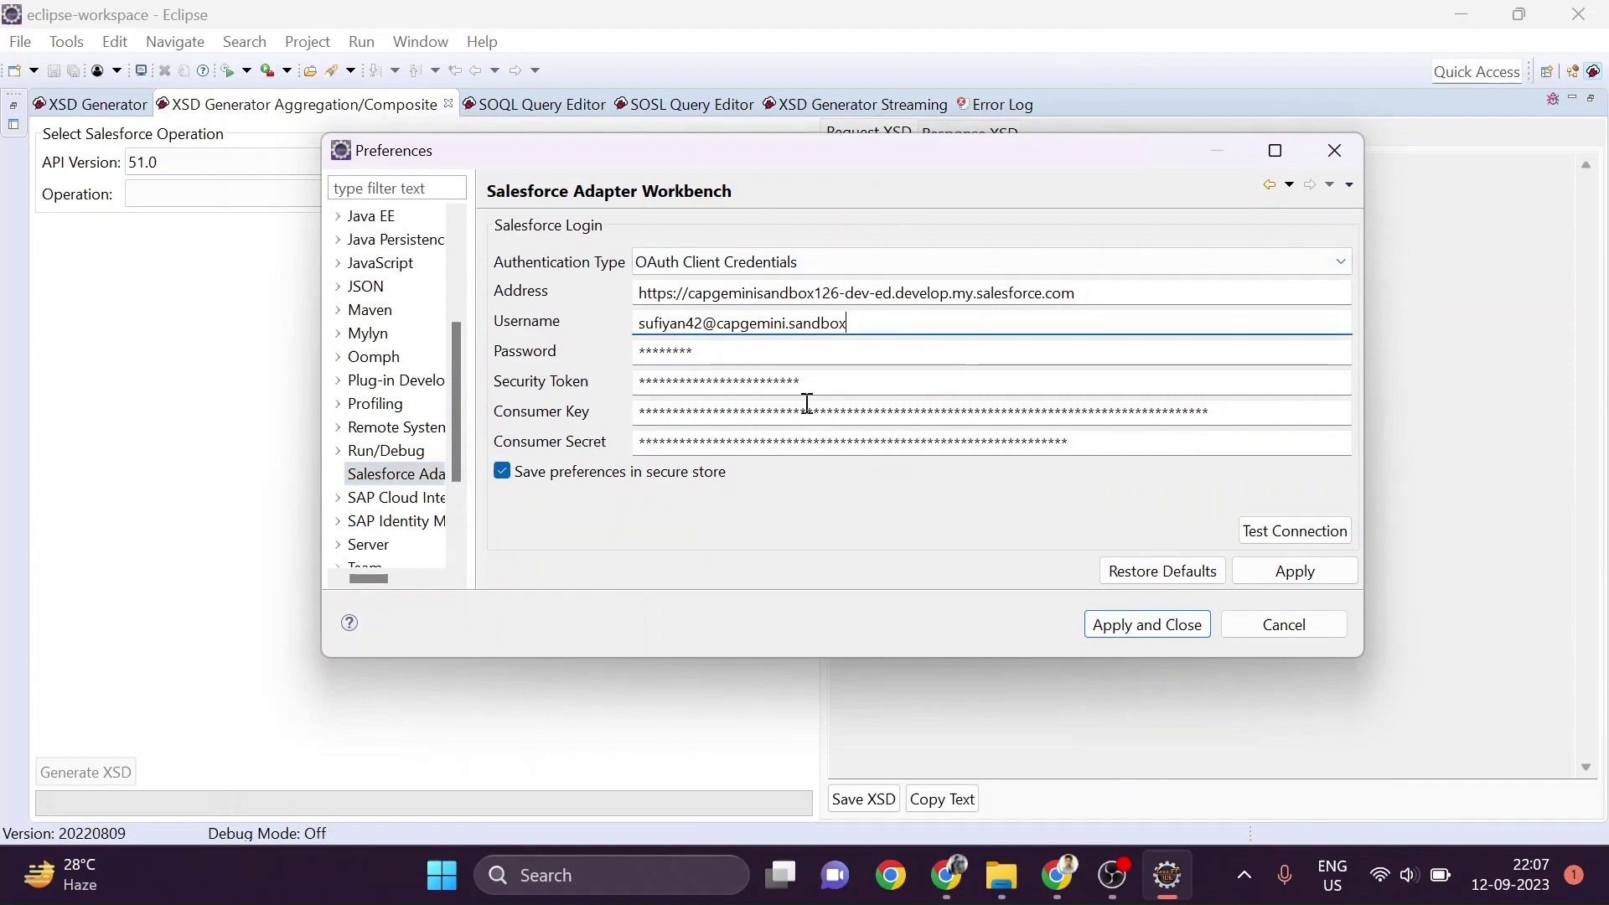
pyautogui.click(1310, 573)
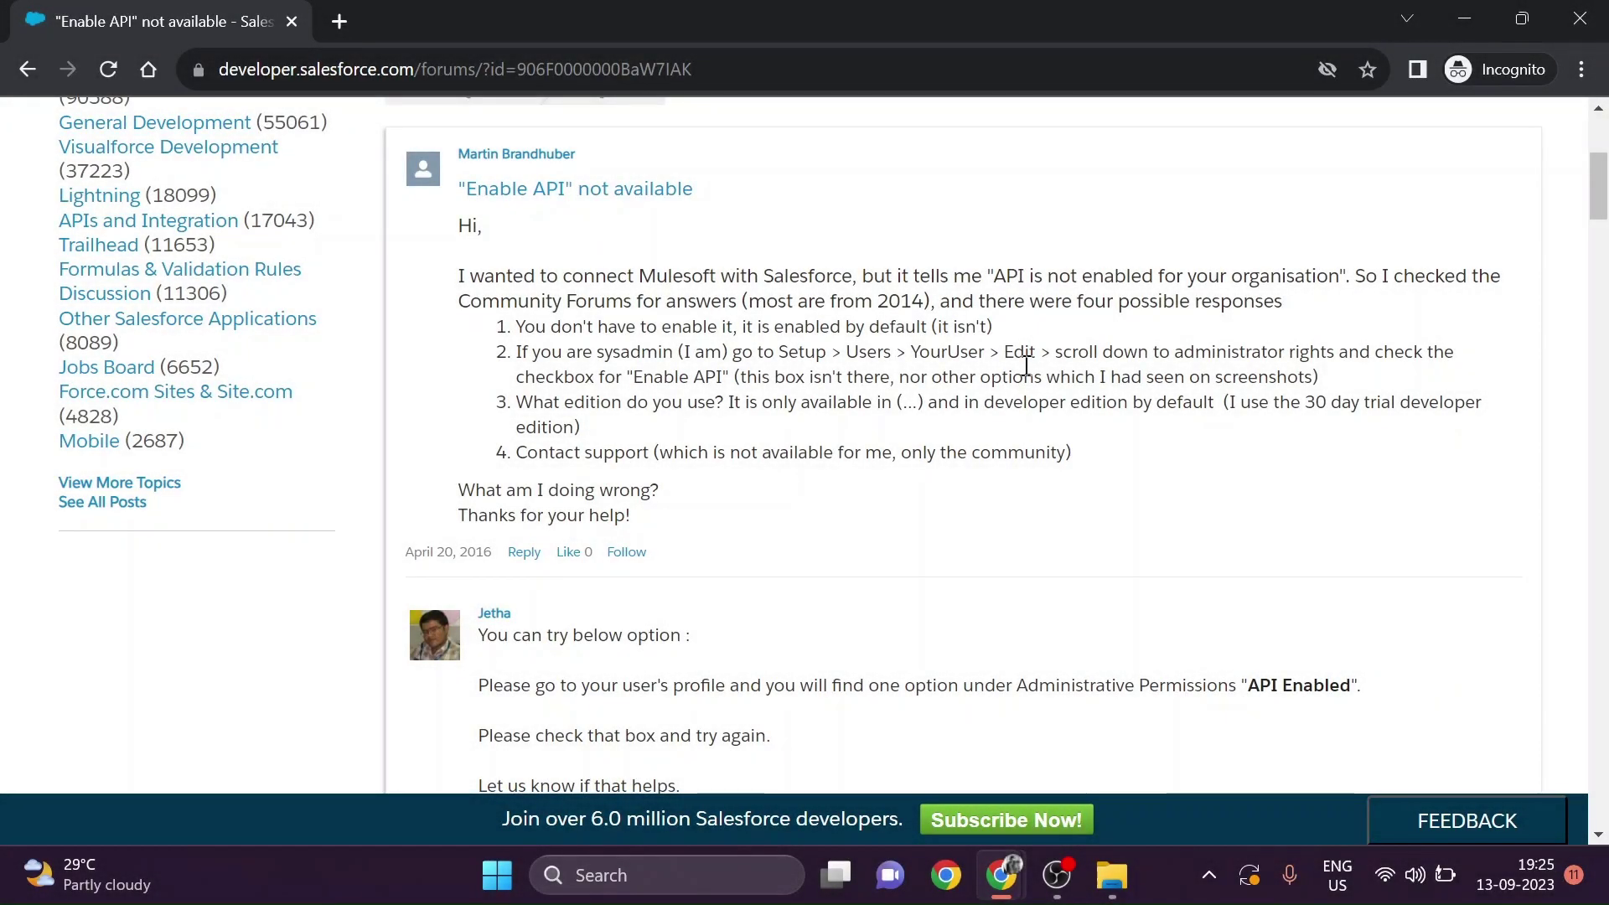
# Read through the forum thread about the unavailable "Enable API" option and the replies on which Salesforce editions support the API.
pyautogui.scroll(-1, 1026, 366)
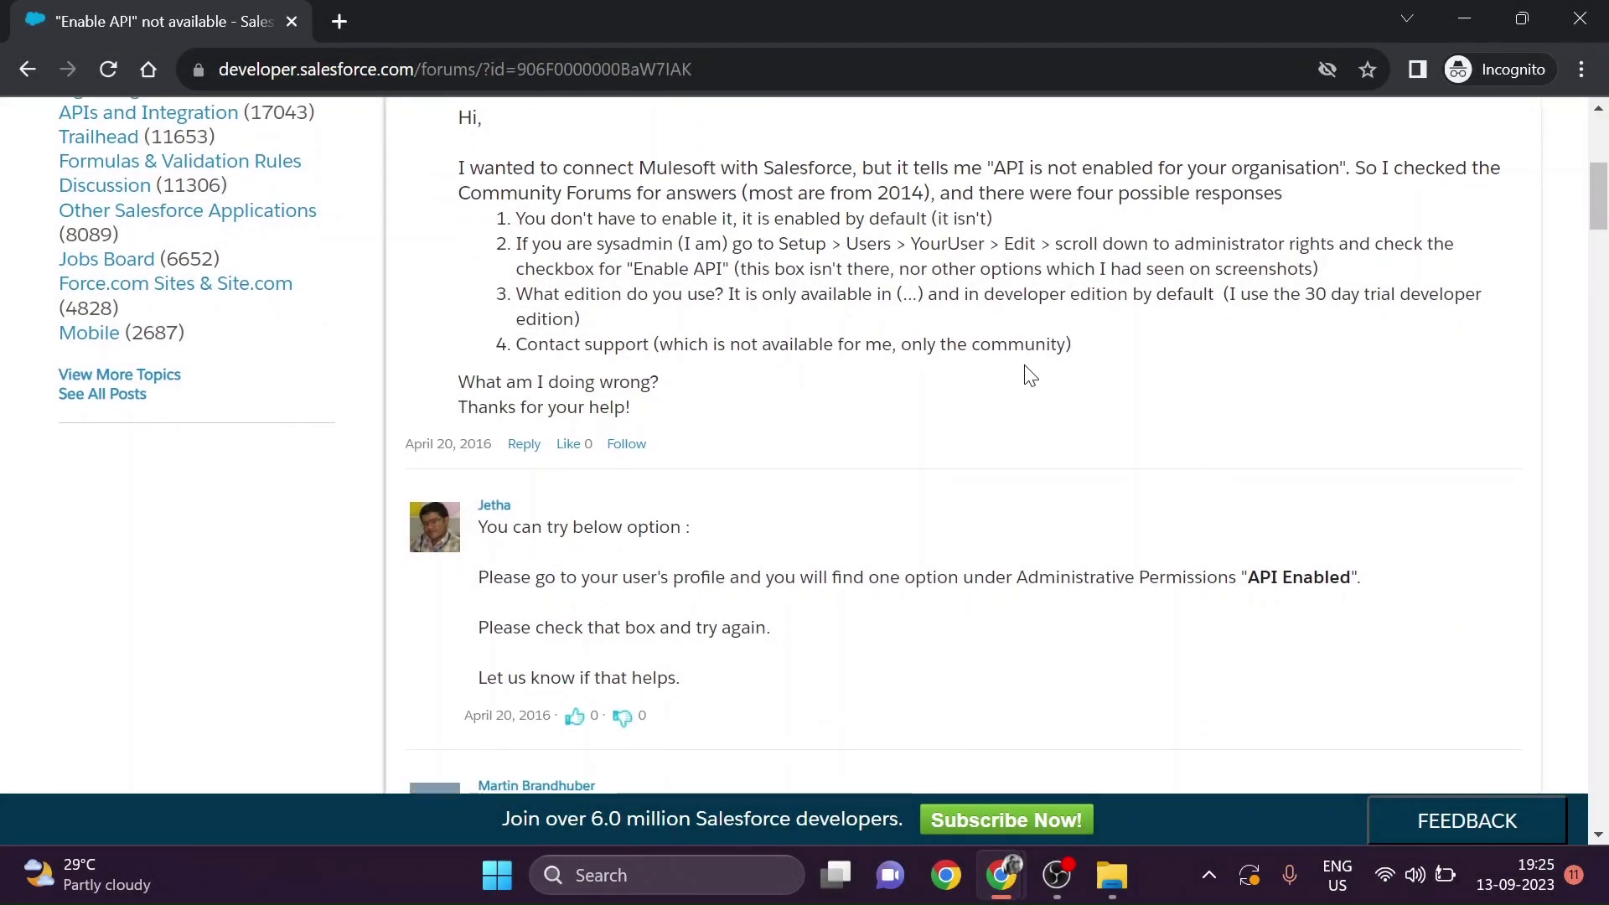
pyautogui.scroll(-5, 1025, 368)
pyautogui.scroll(-6, 1024, 365)
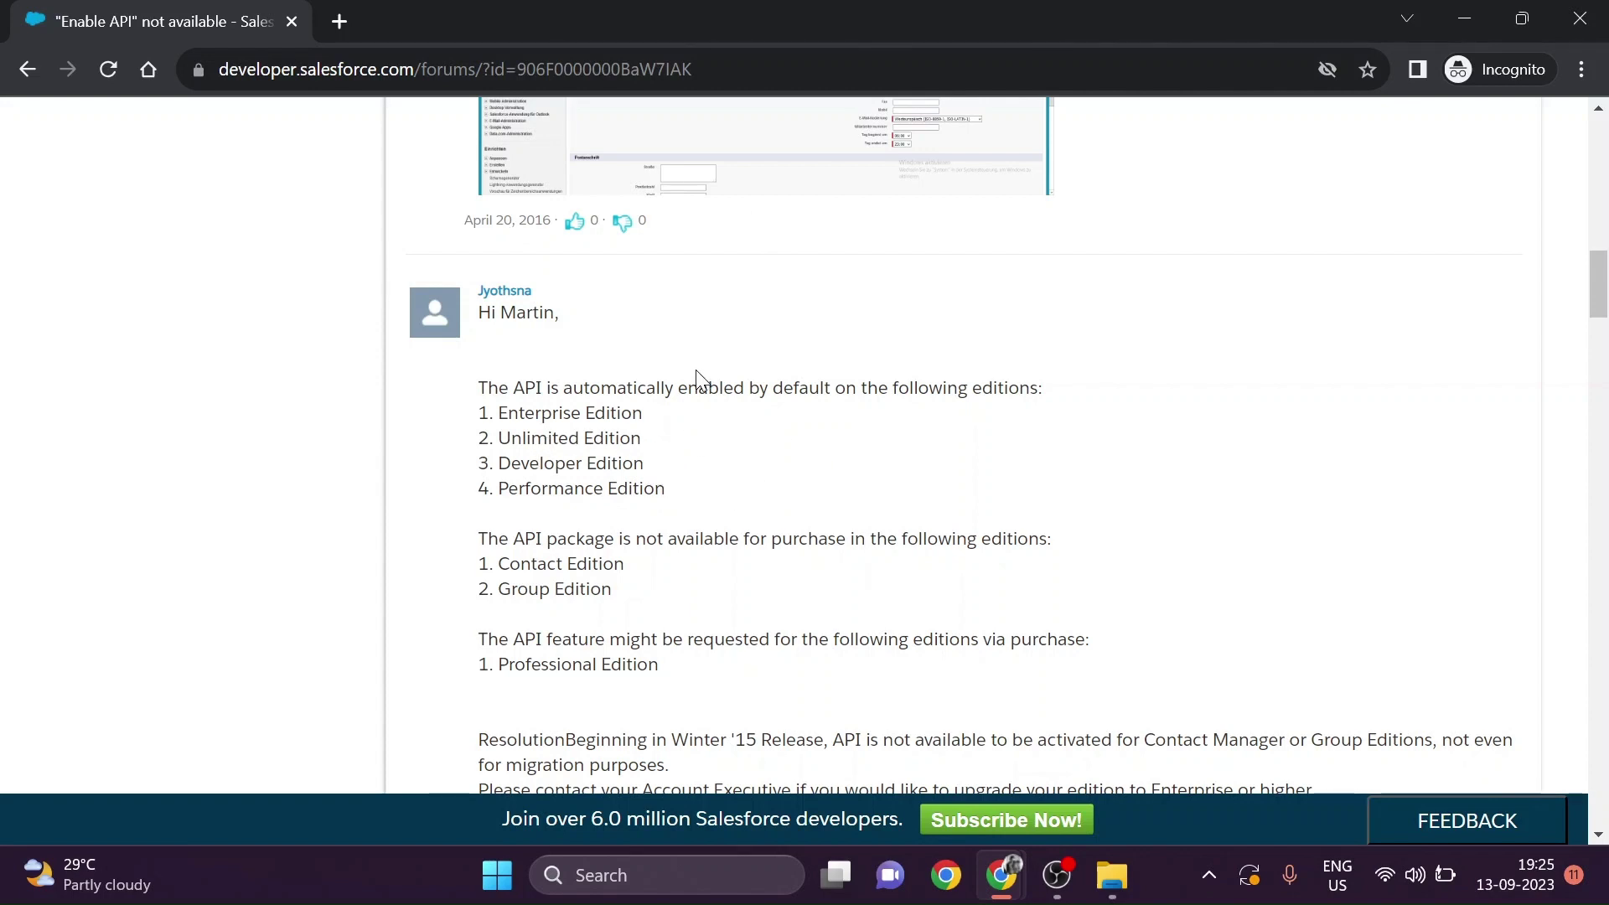
# Open developer.salesforce.com in a new tab, view the free trial sign-up form through the Salesforce login page, and close the incognito window.
pyautogui.click(339, 21)
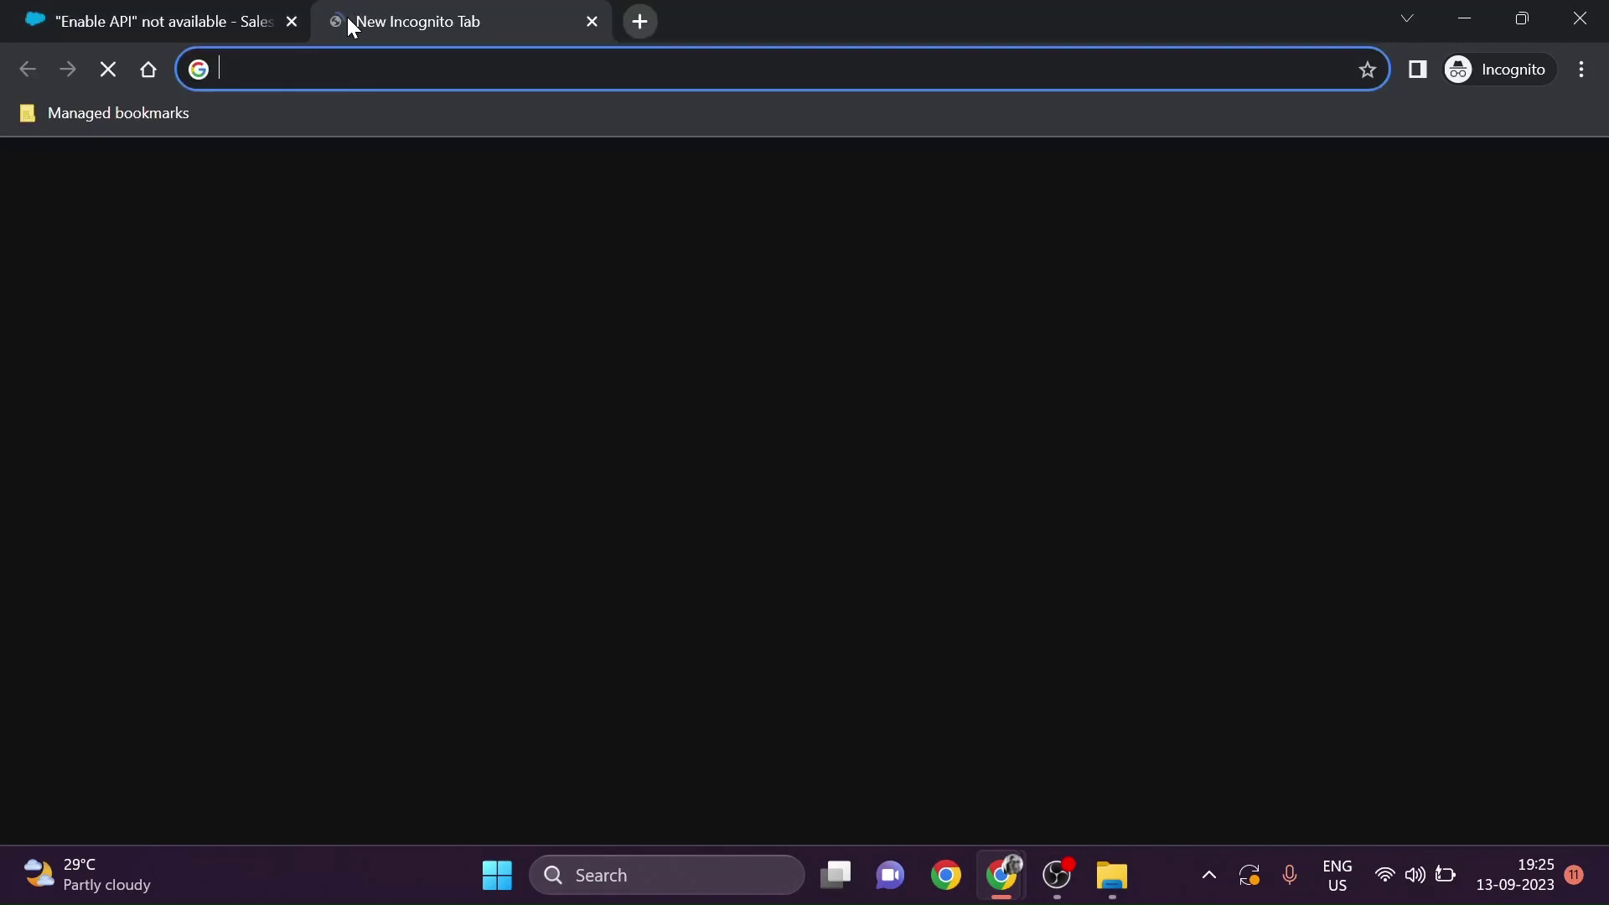
pyautogui.write('devel')
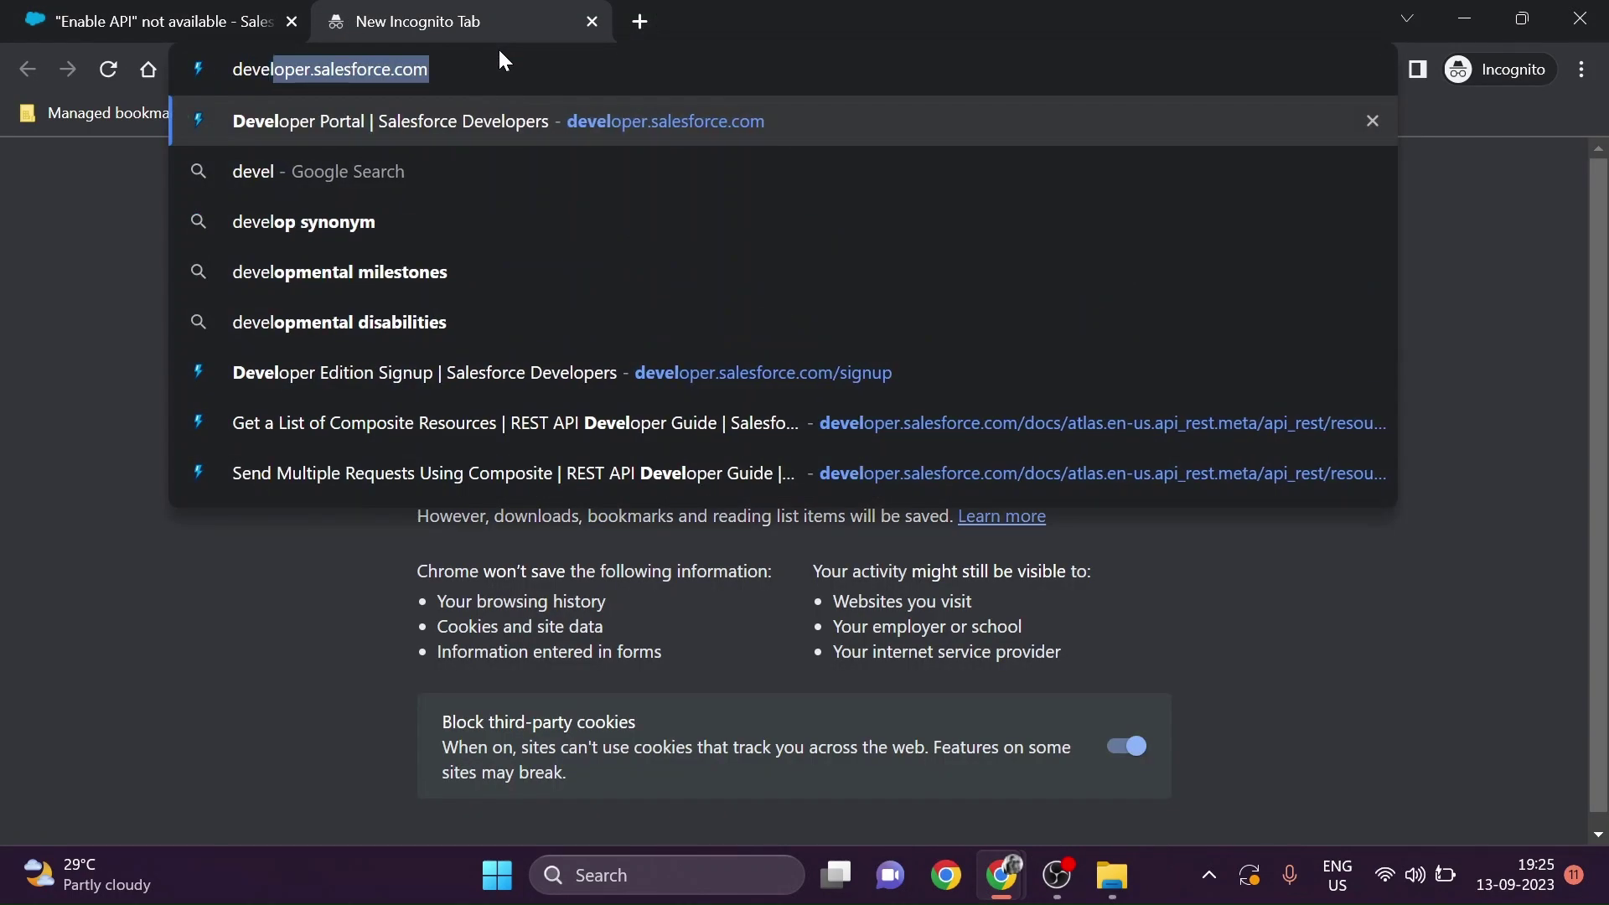
pyautogui.press('Return')
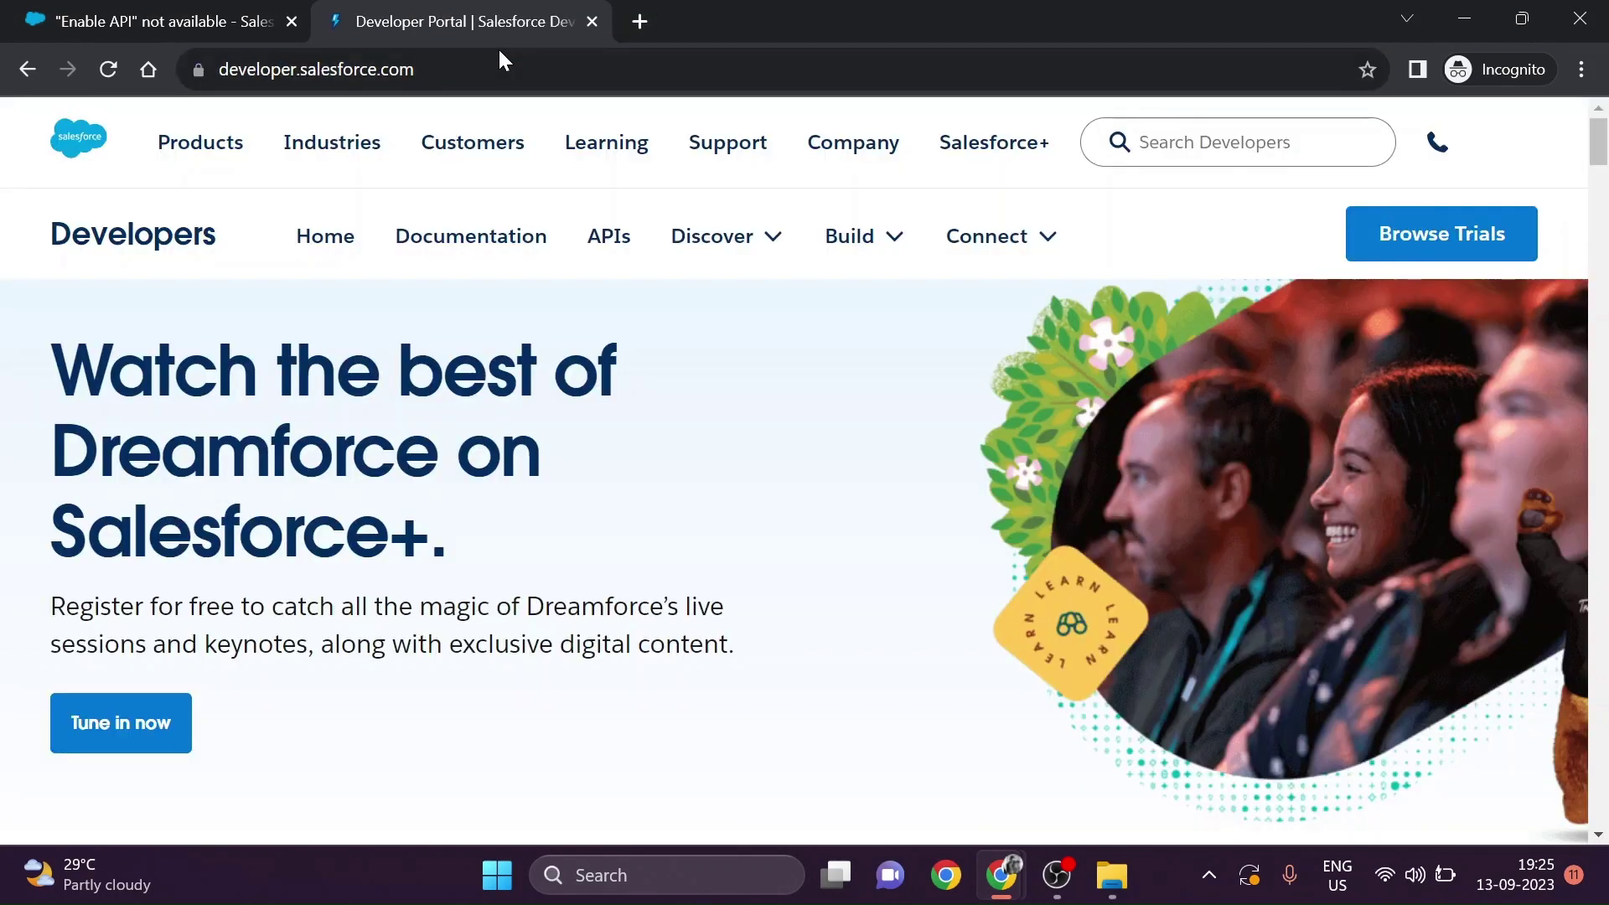
pyautogui.click(1458, 139)
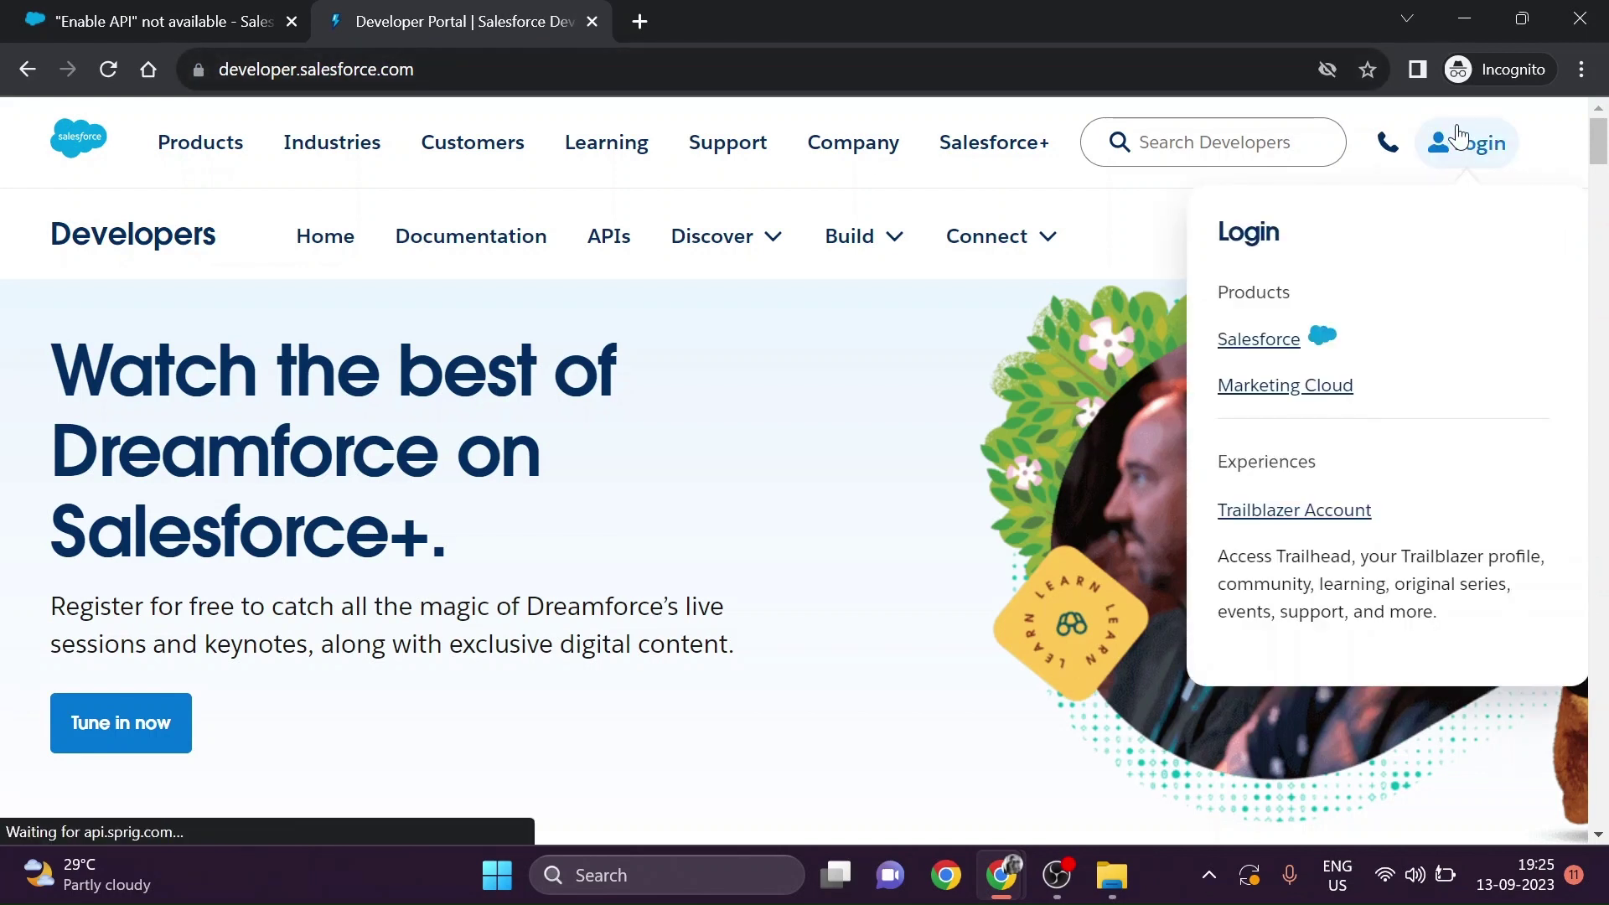
pyautogui.click(1254, 351)
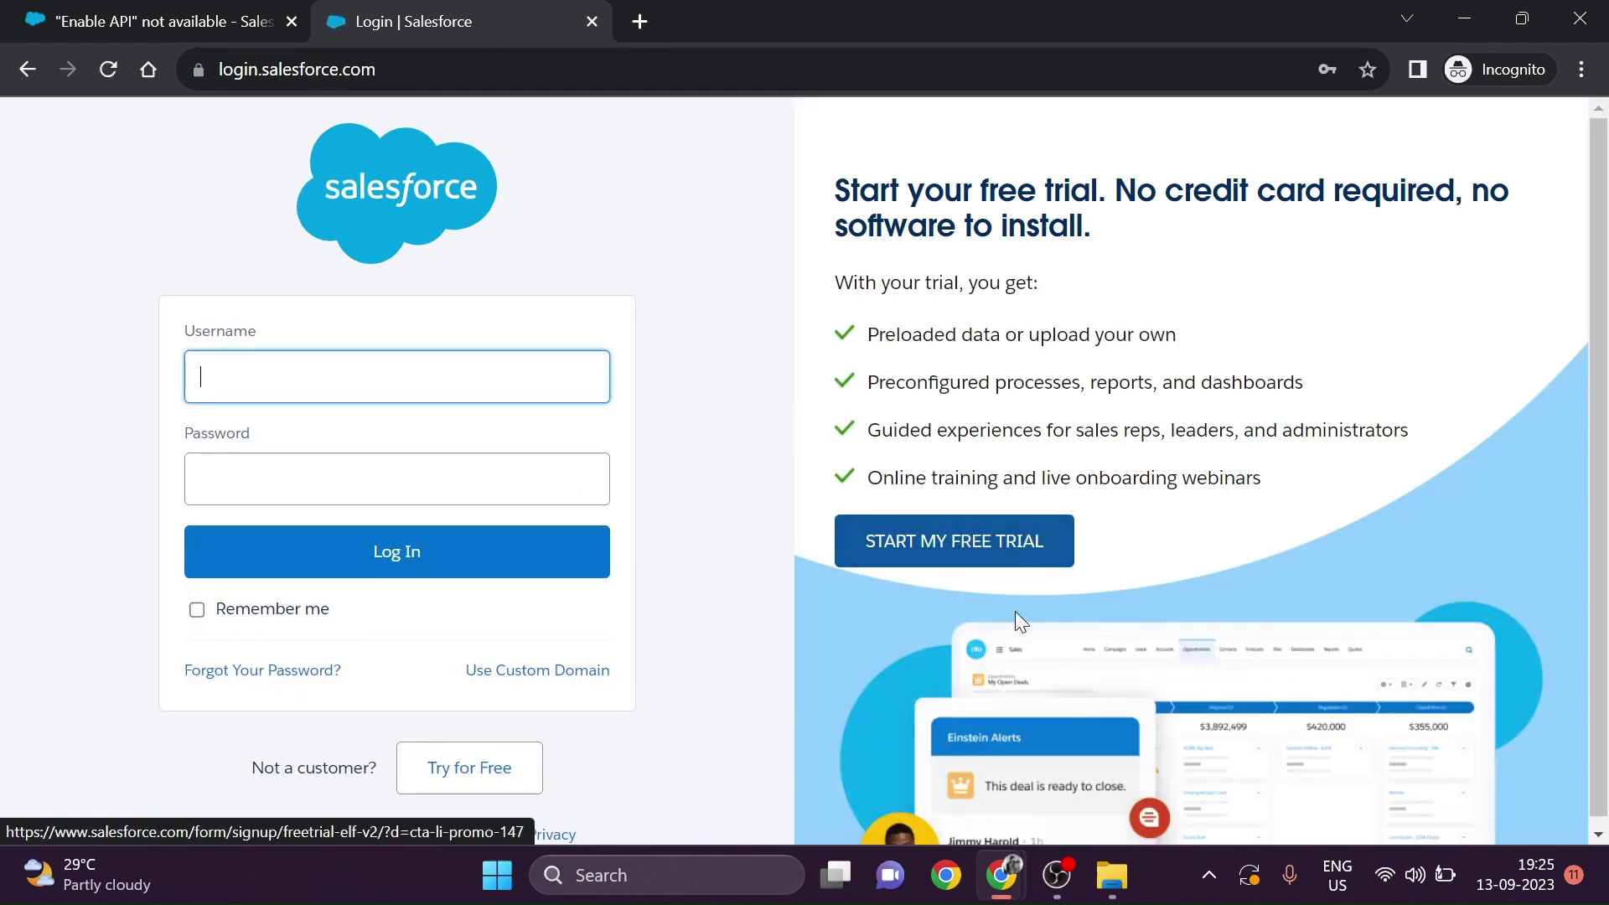
pyautogui.click(936, 545)
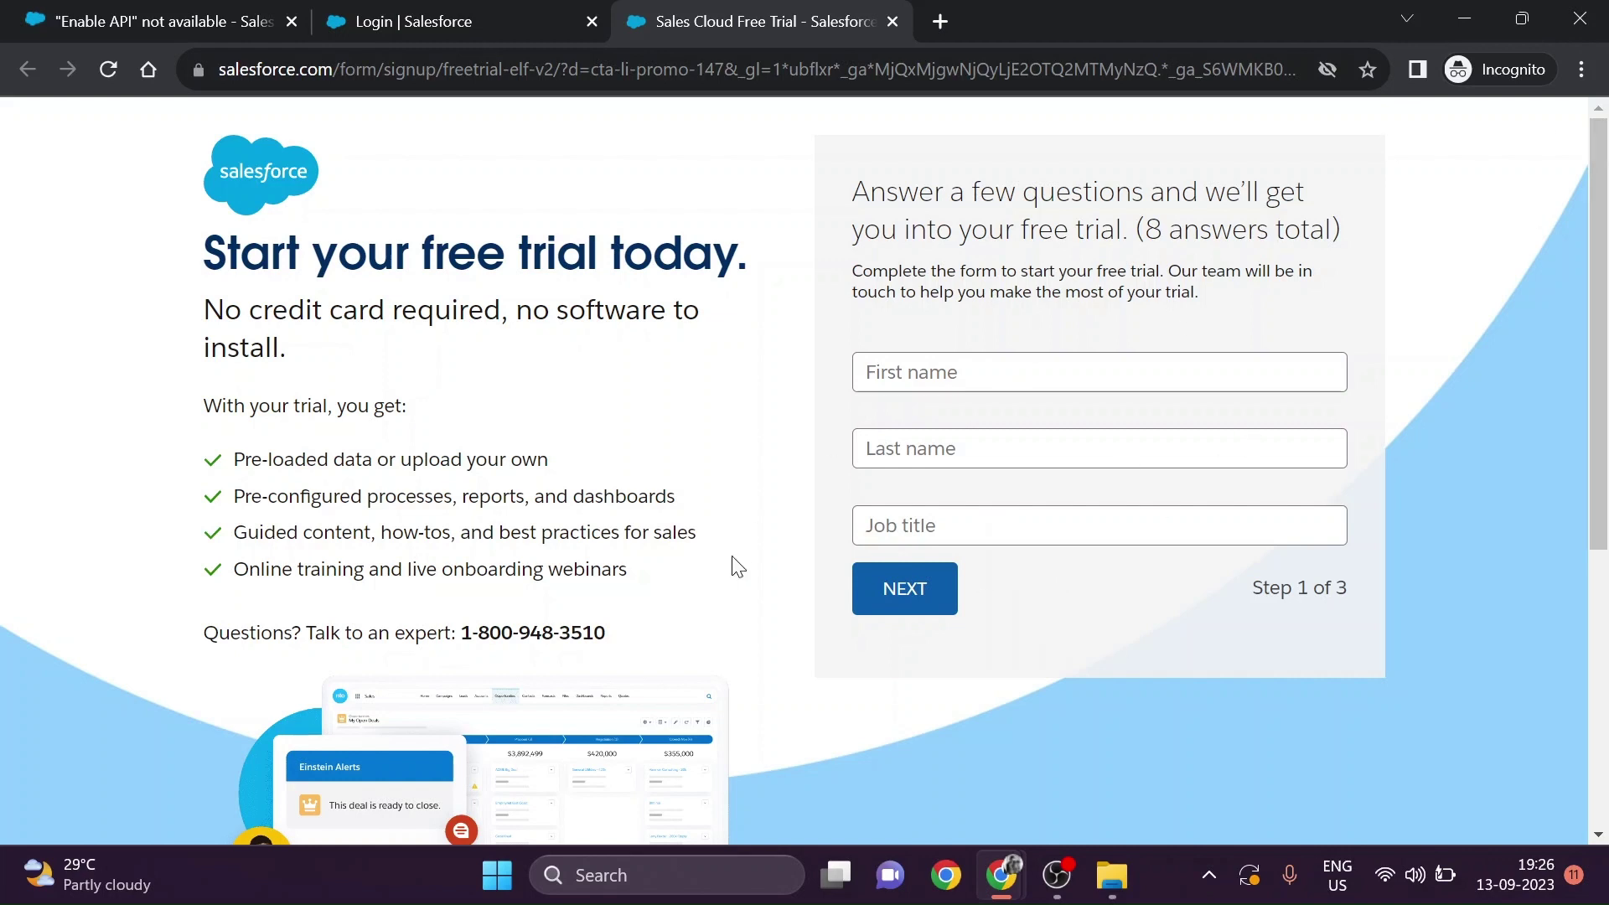
pyautogui.click(1592, 18)
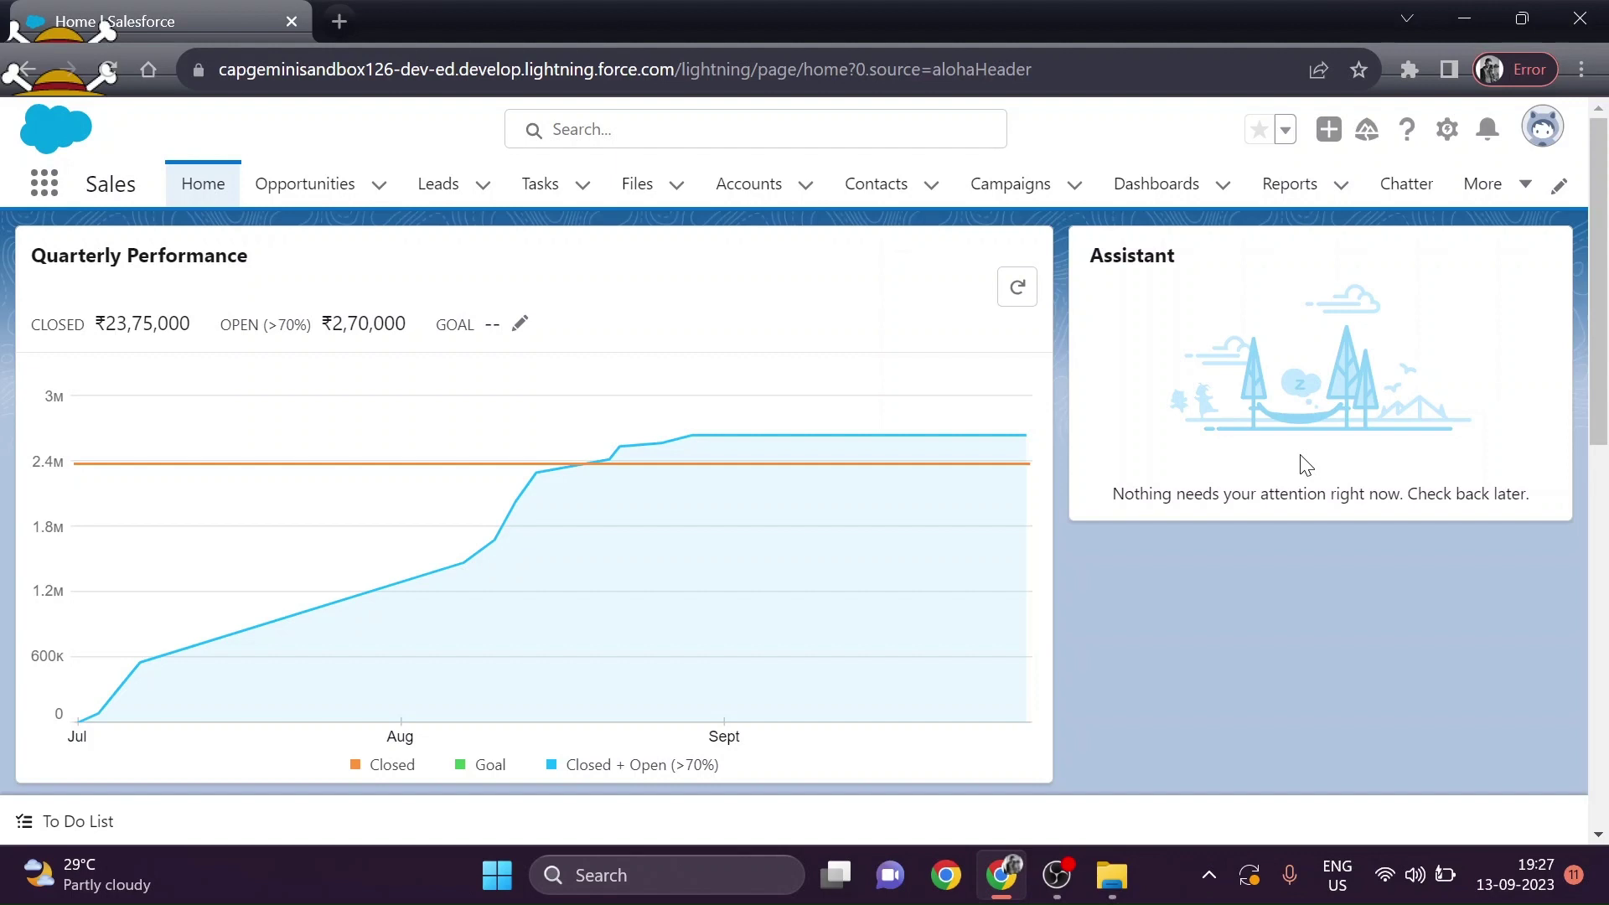
# Switch the org to Salesforce Classic and open Setup.
pyautogui.click(1550, 132)
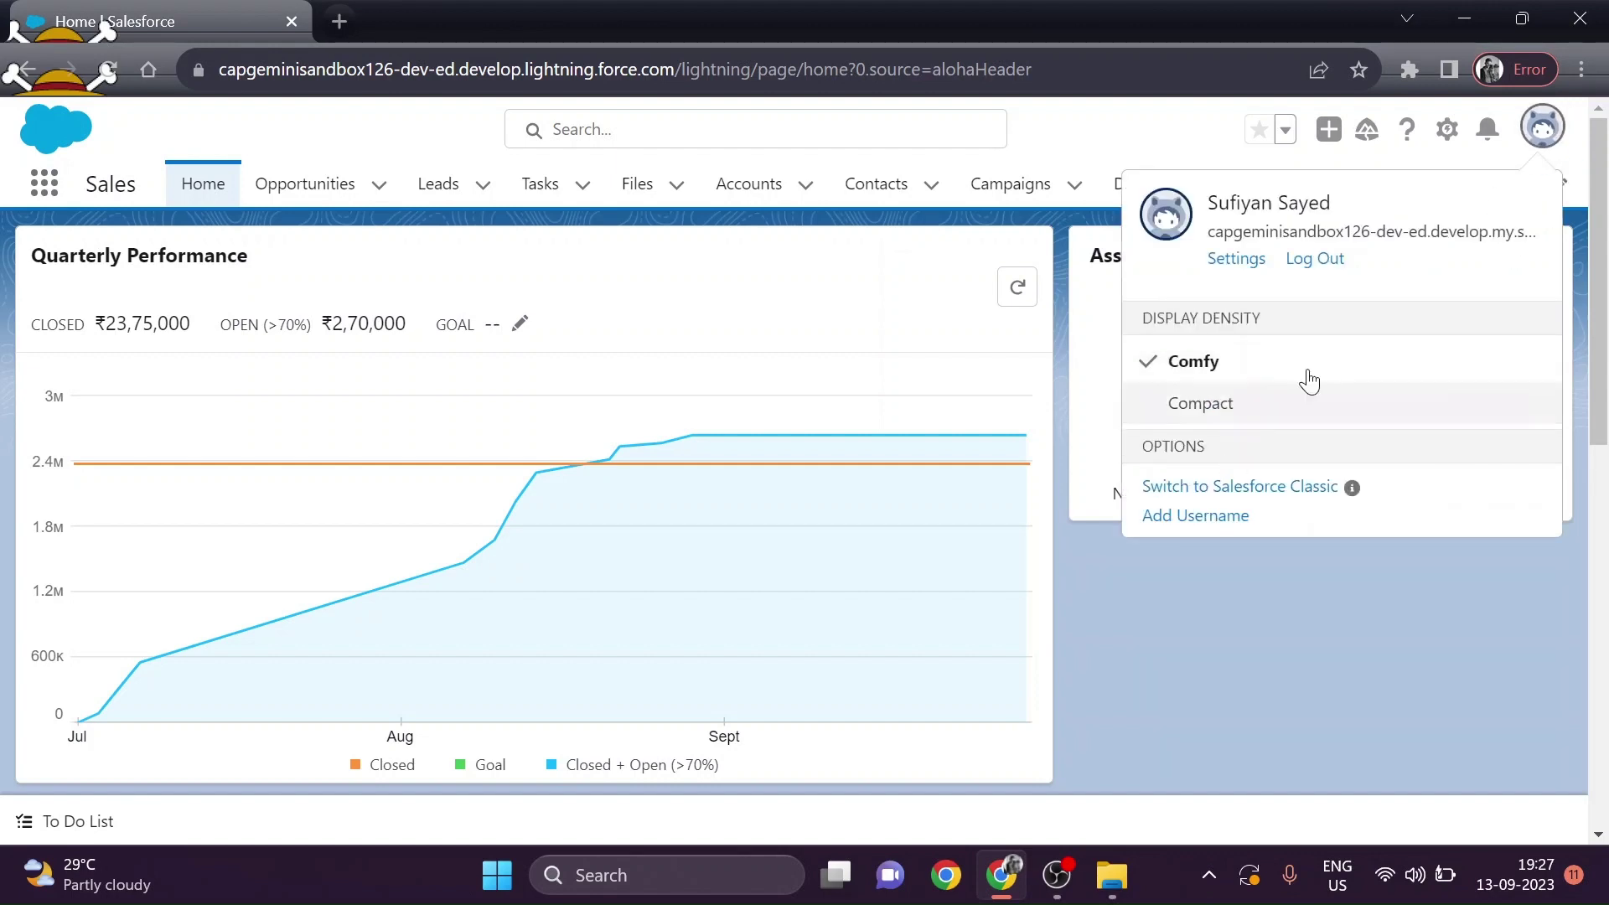
pyautogui.click(1275, 500)
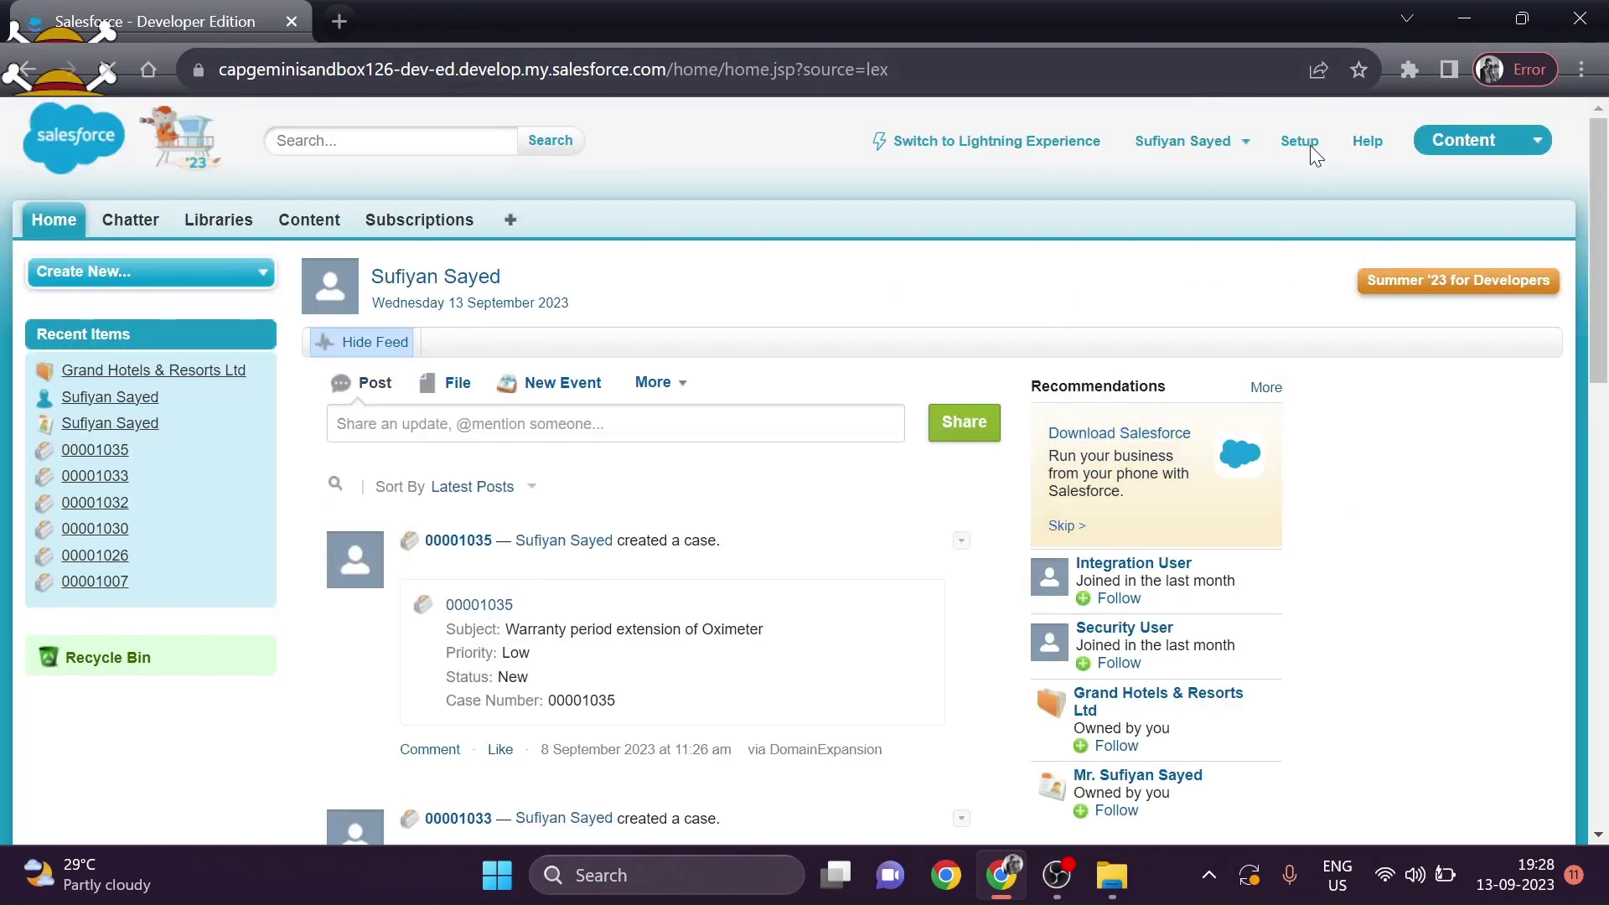
pyautogui.click(1312, 148)
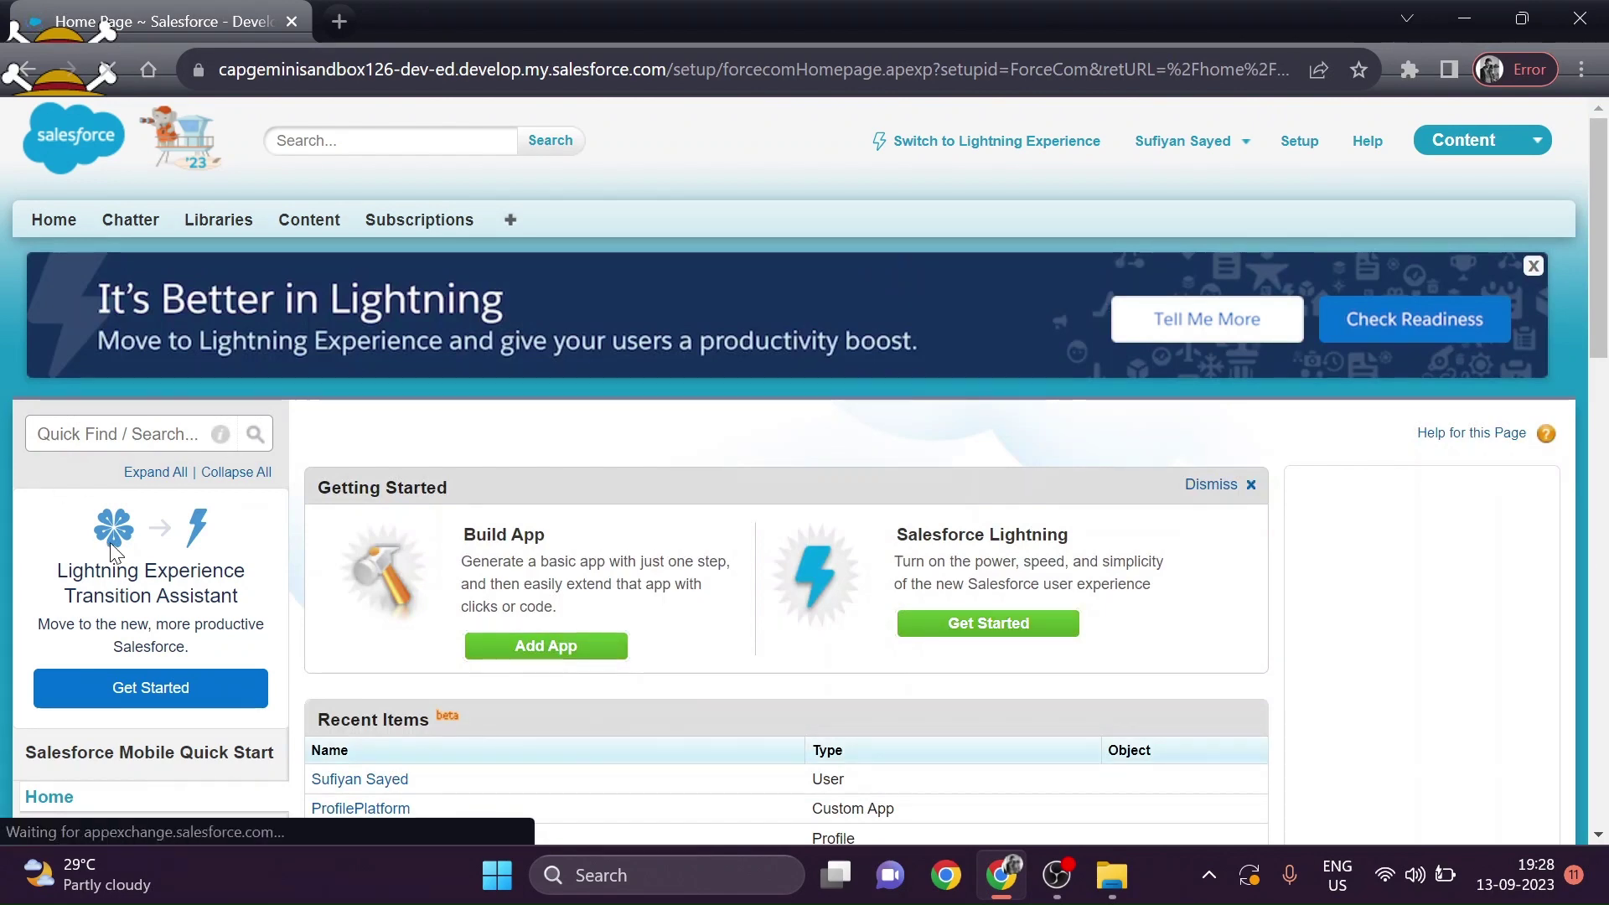
# Open the Apps page under Create in the Build section and start a new connected app.
pyautogui.scroll(-10, 116, 553)
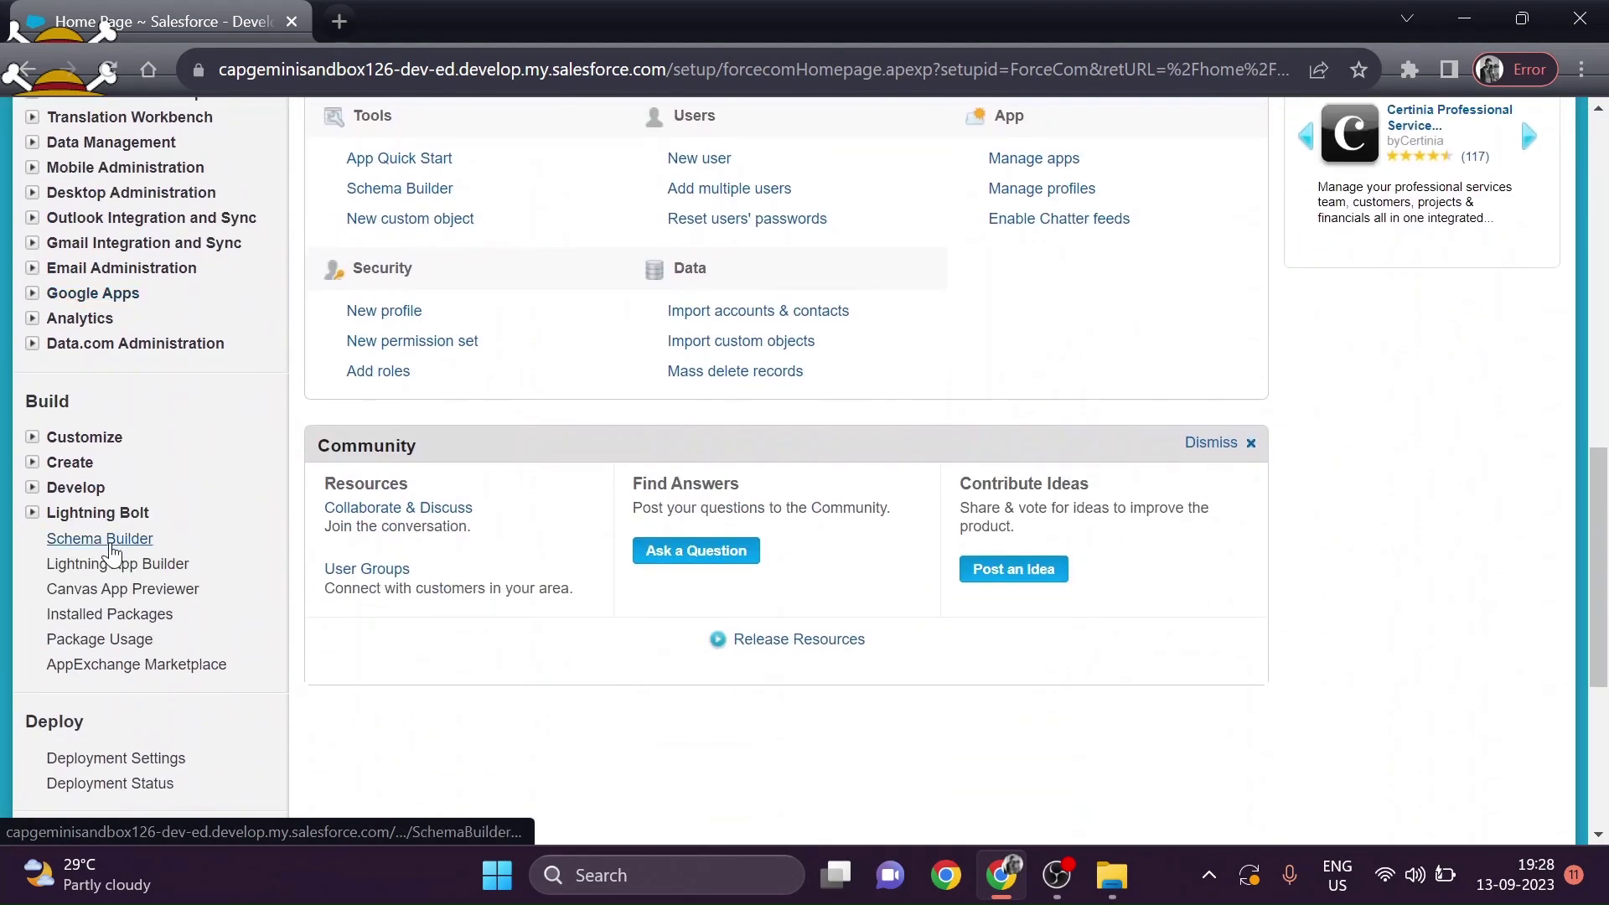
pyautogui.click(32, 462)
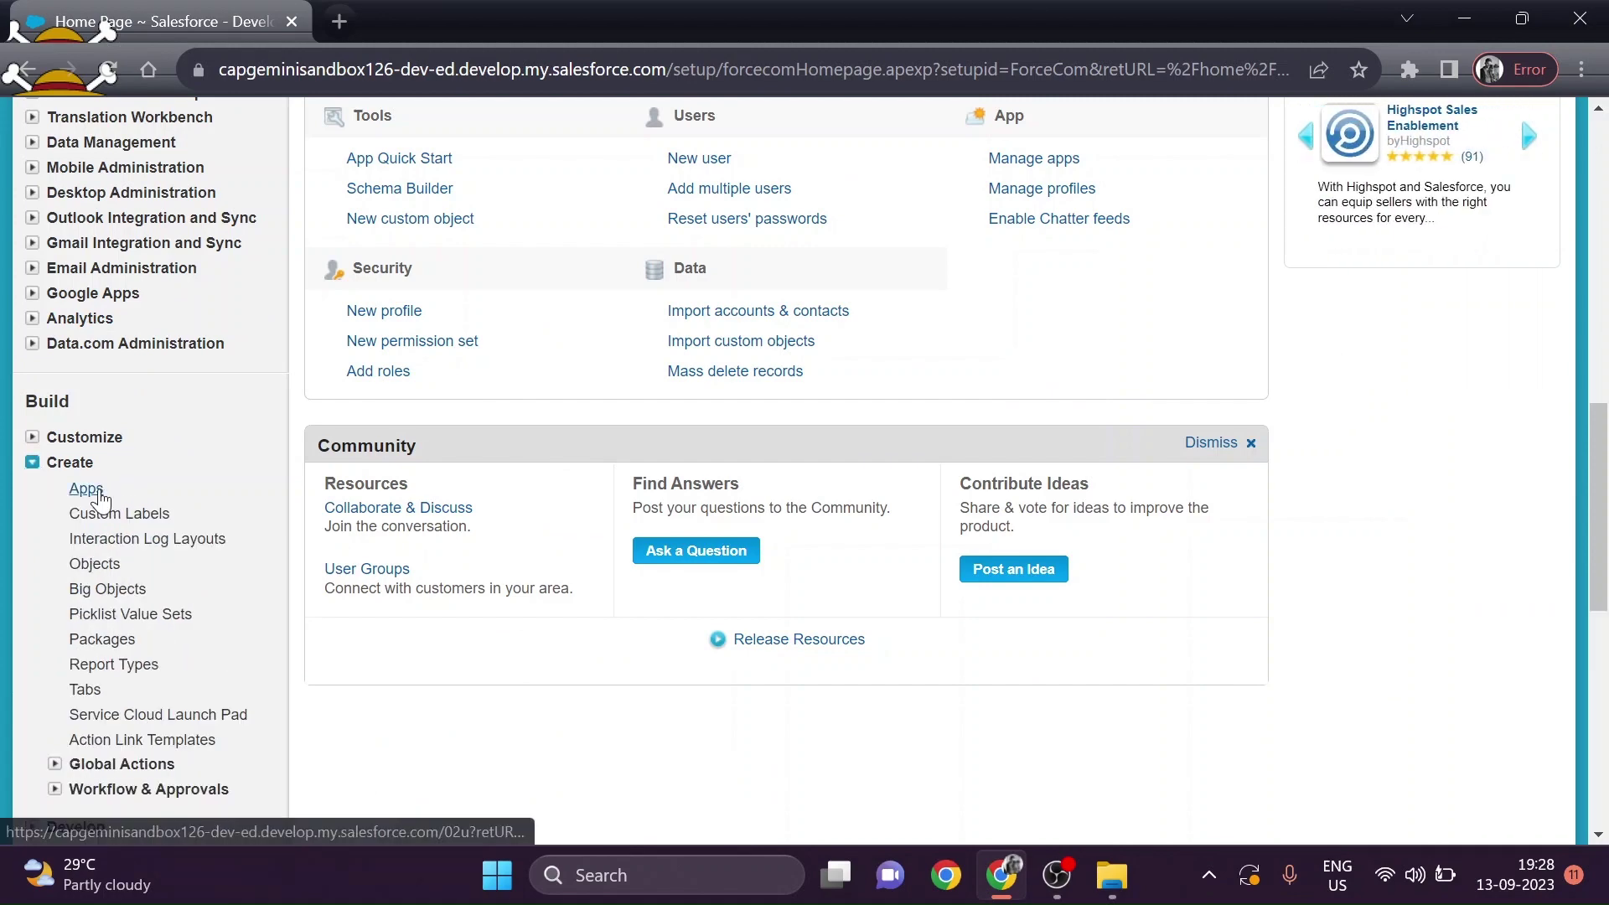
pyautogui.click(99, 494)
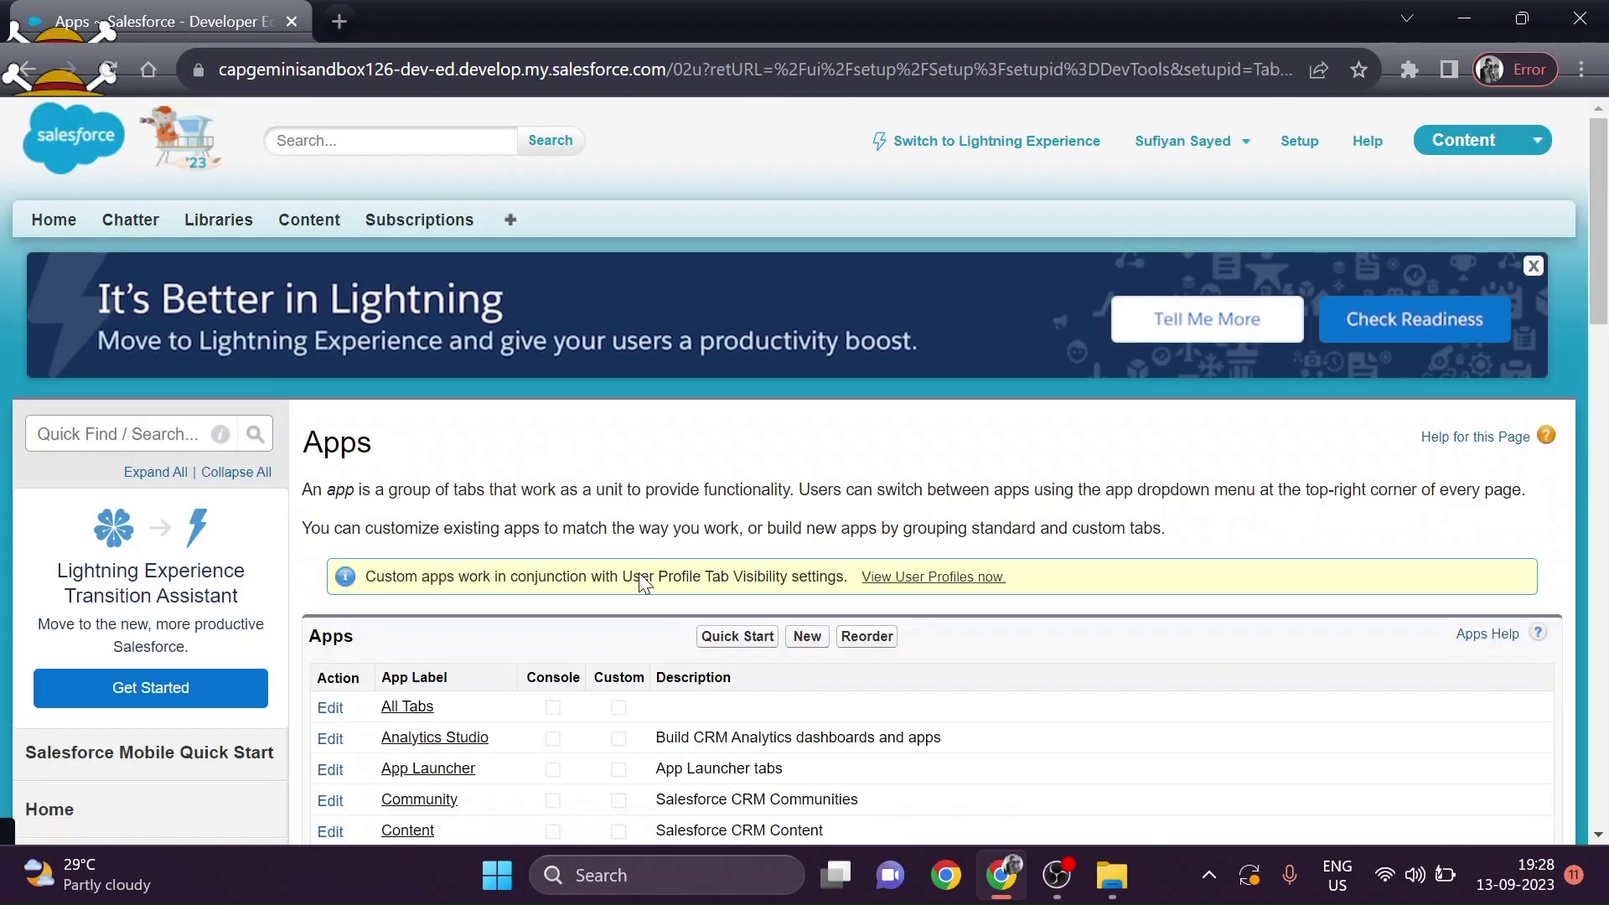
pyautogui.scroll(-9, 643, 582)
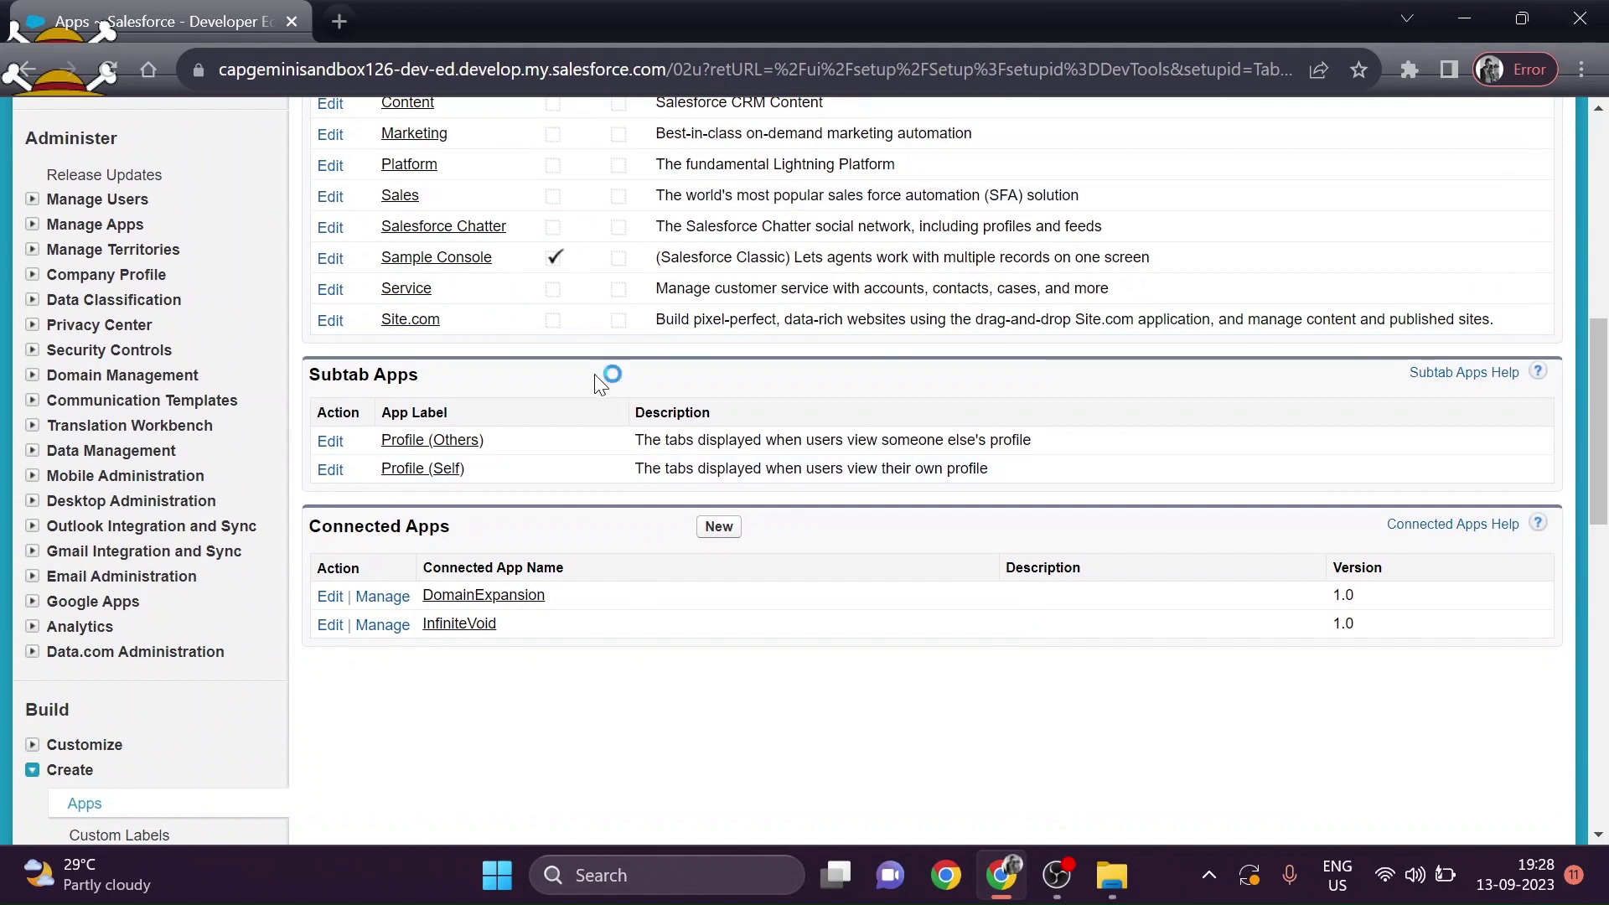
pyautogui.scroll(4, 597, 374)
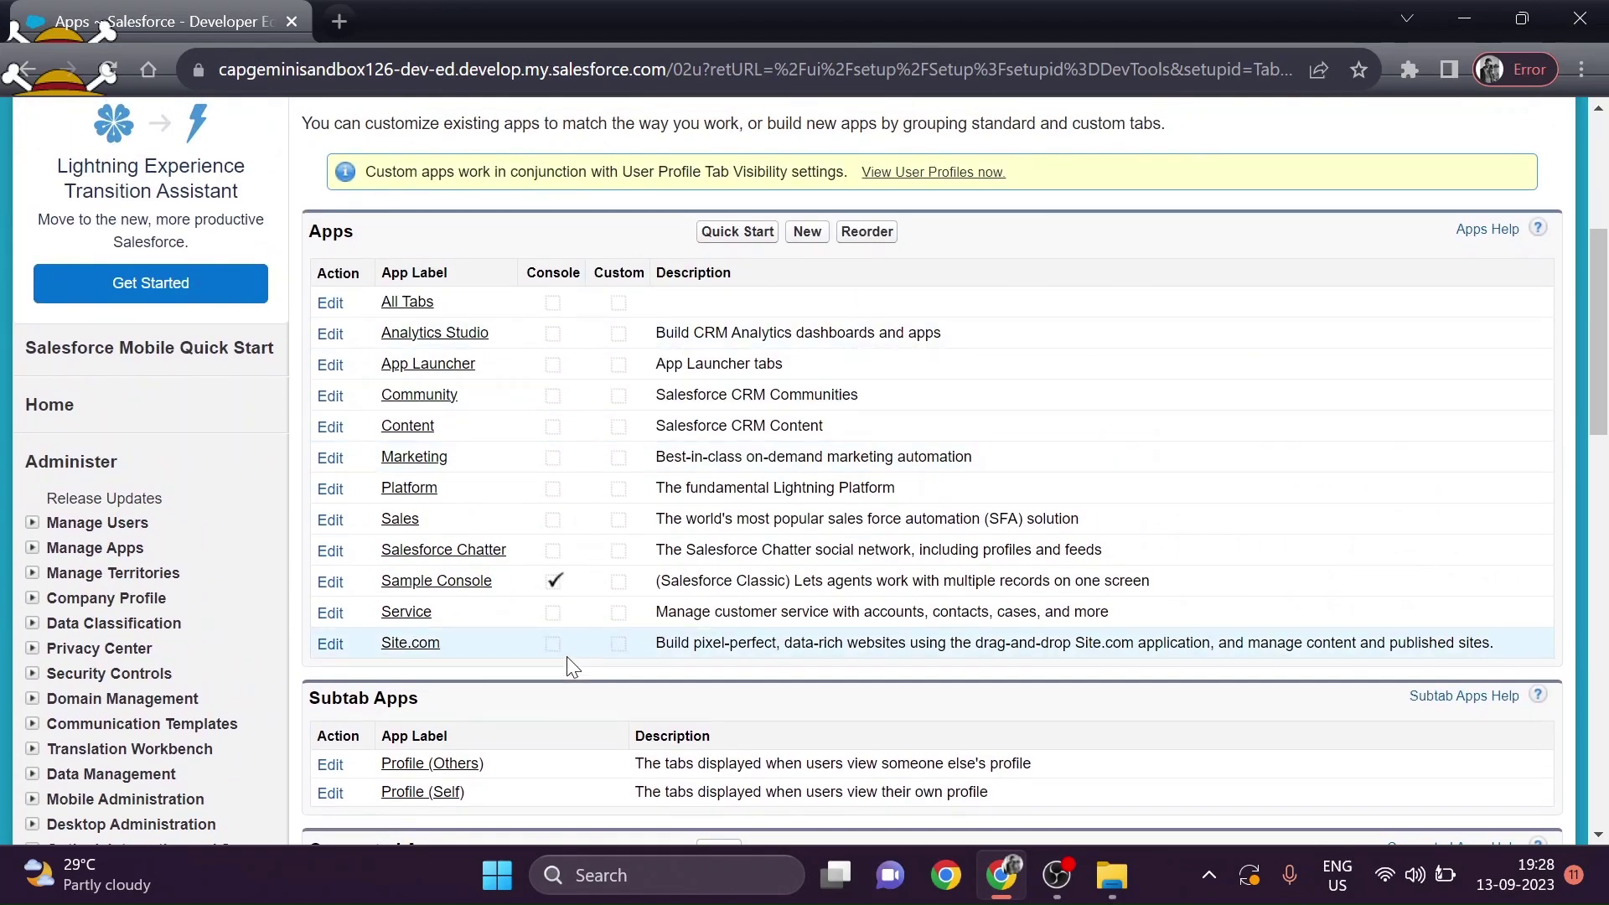
pyautogui.scroll(-4, 567, 662)
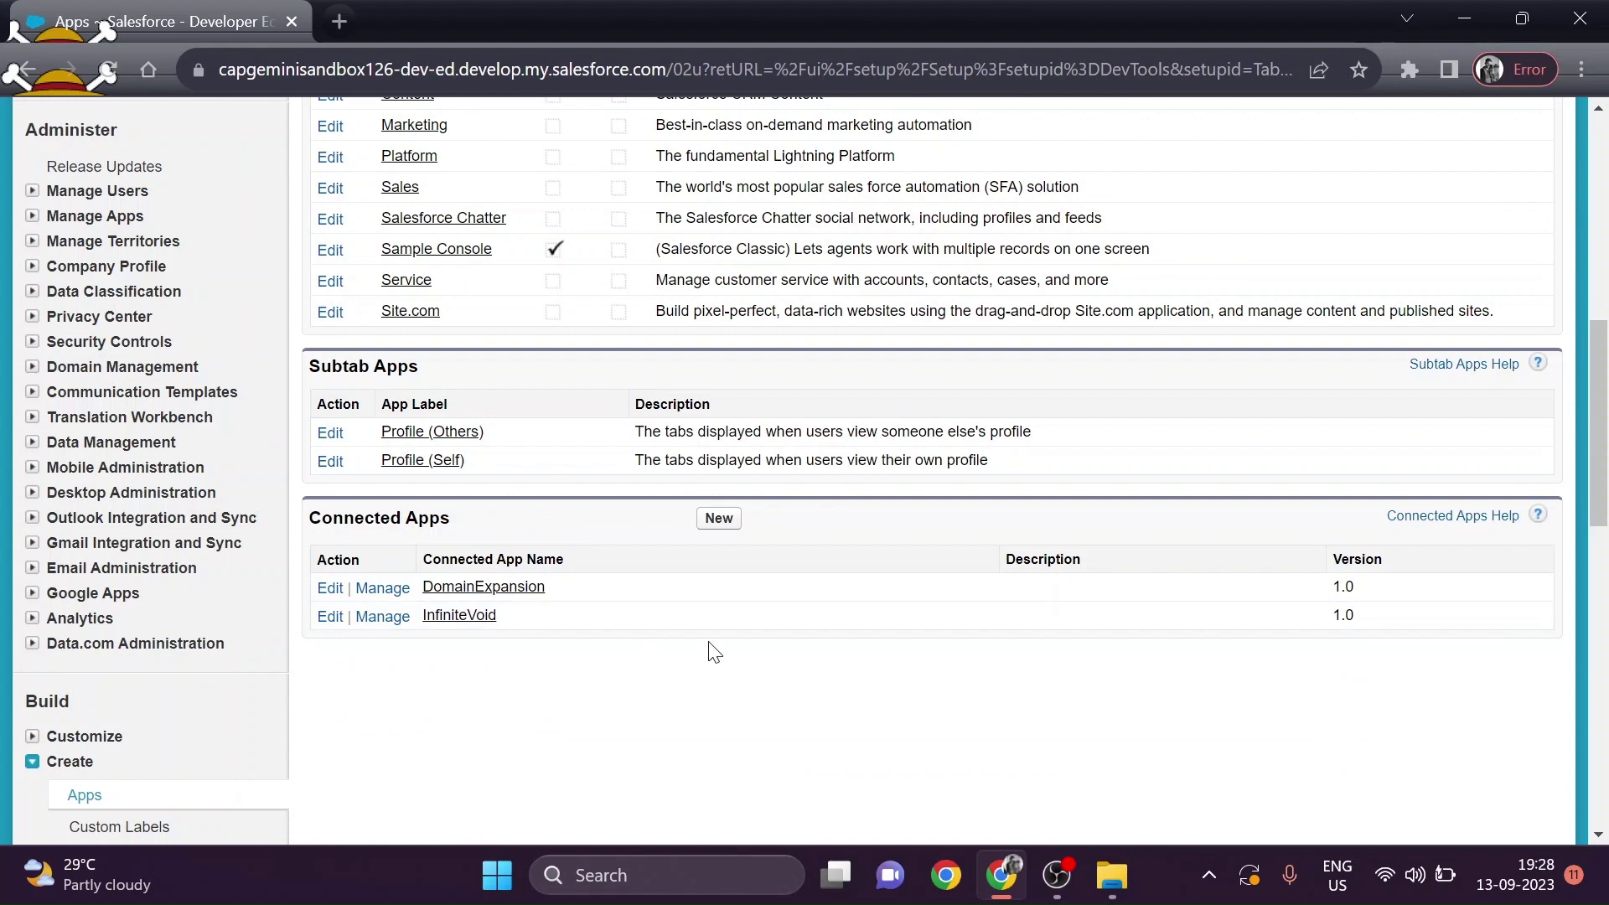
pyautogui.click(718, 519)
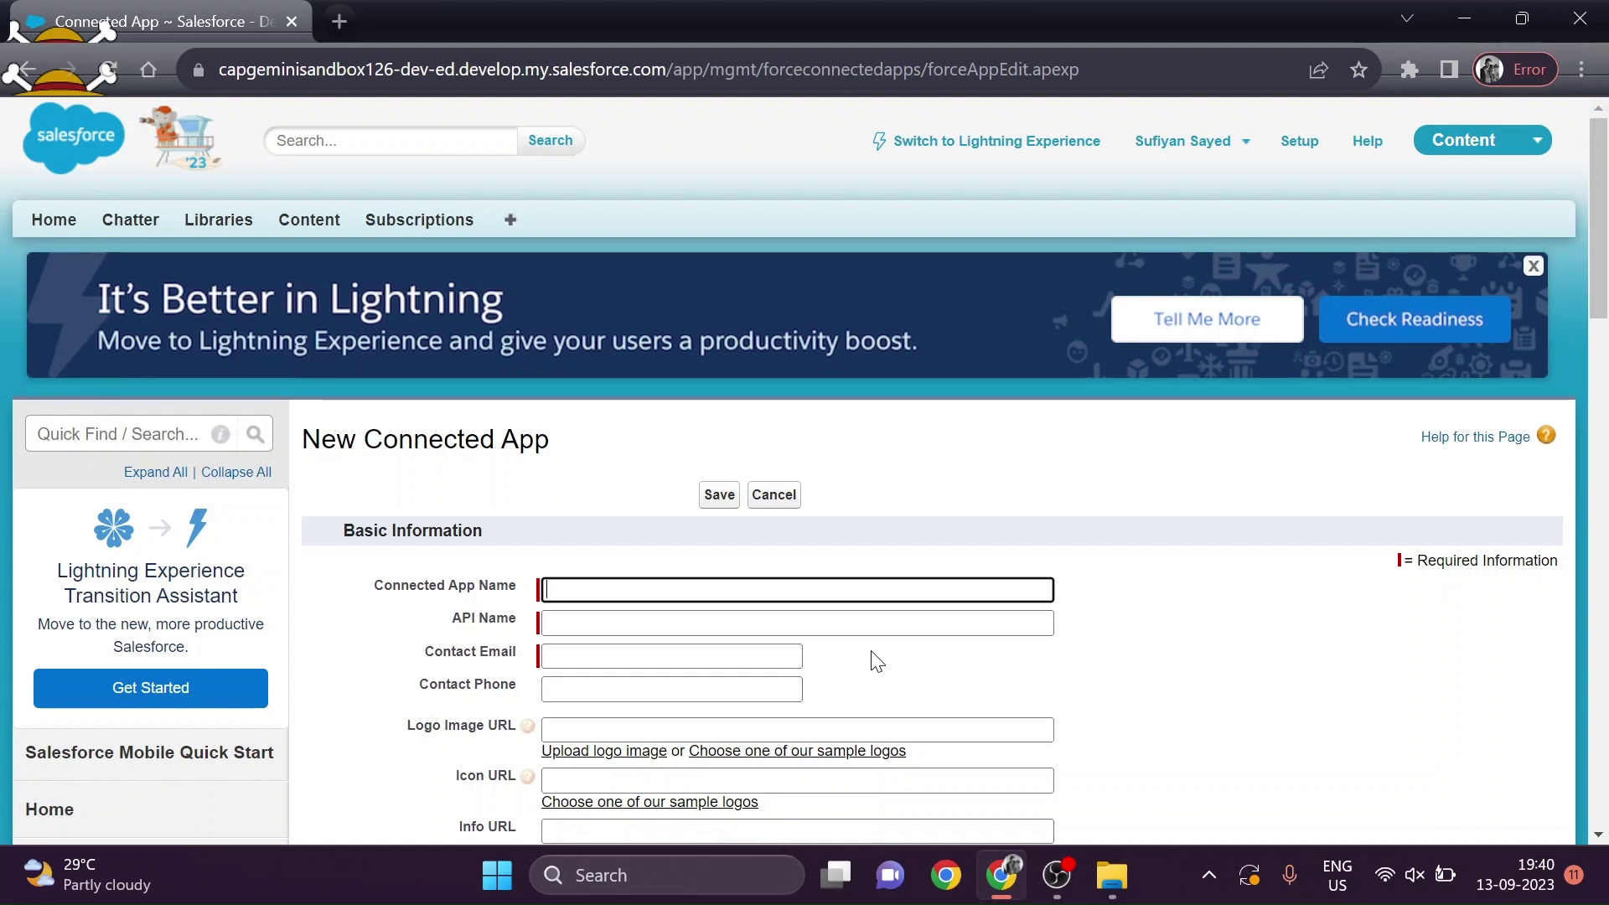
# Name the connected app DomainExpansion and enable its OAuth settings with device flow and the Full access (full) scope.
pyautogui.click(734, 587)
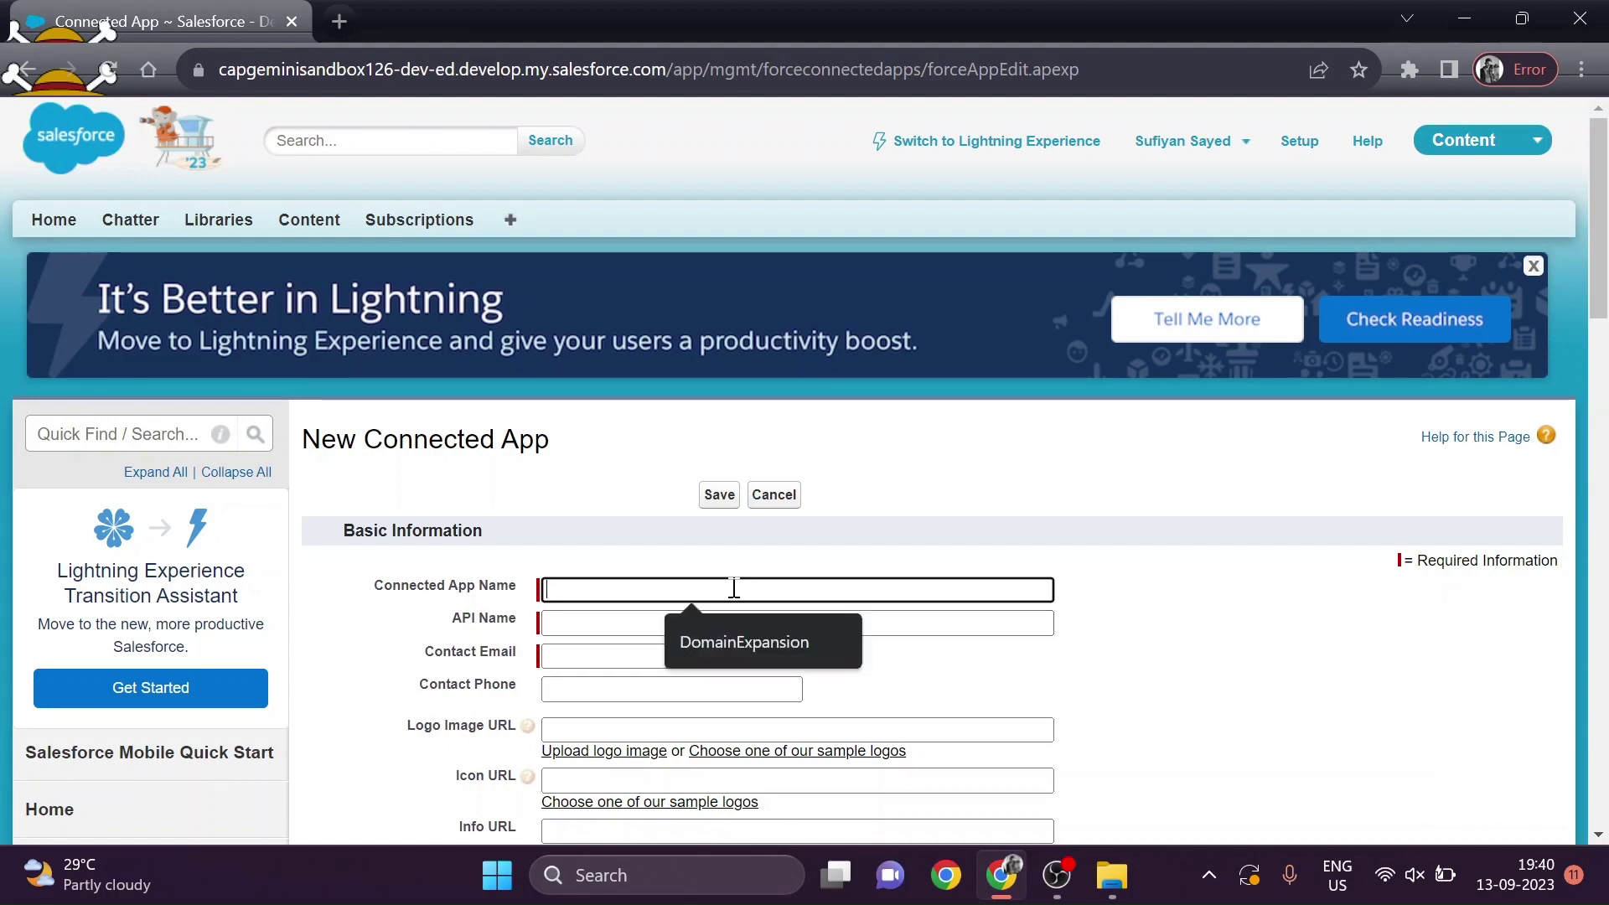
pyautogui.click(750, 632)
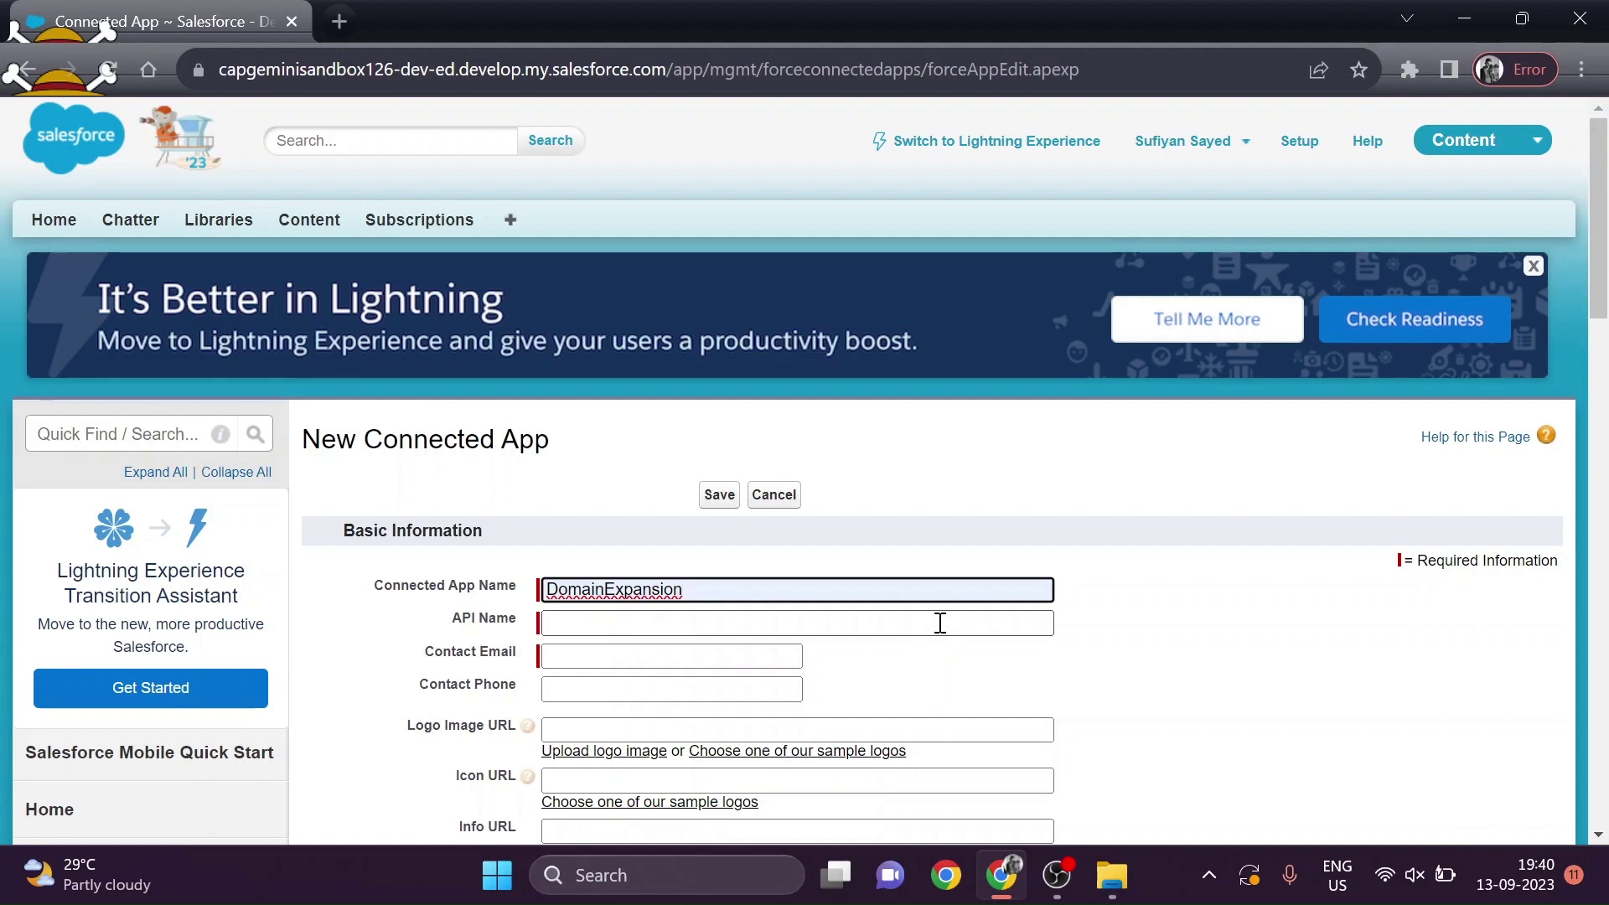
pyautogui.scroll(-3, 940, 622)
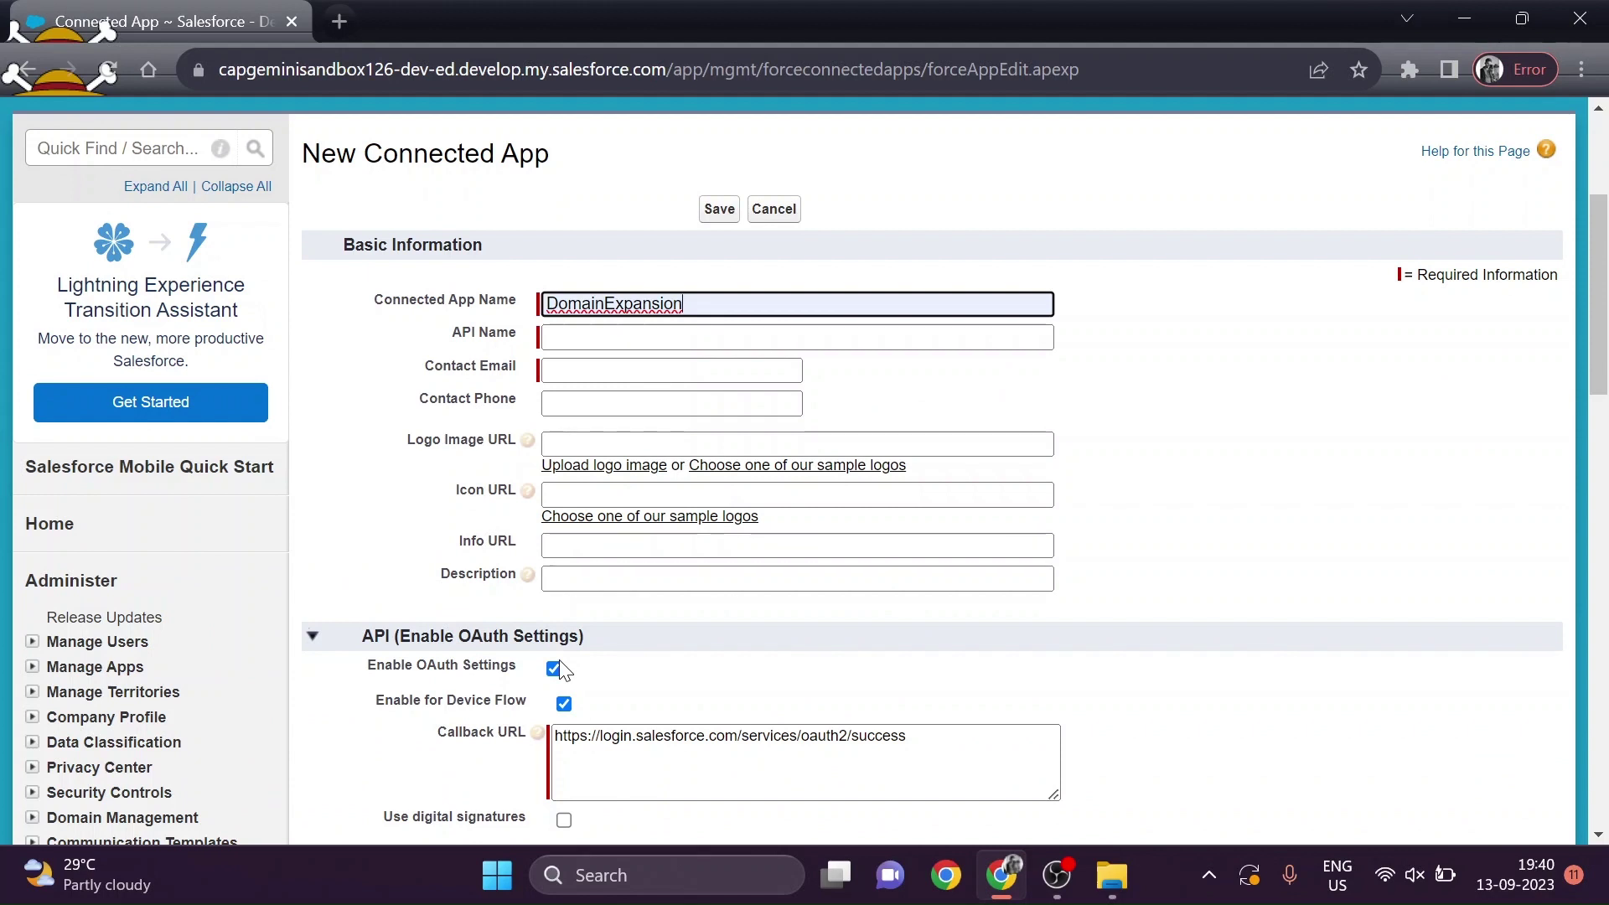
pyautogui.scroll(-1, 559, 666)
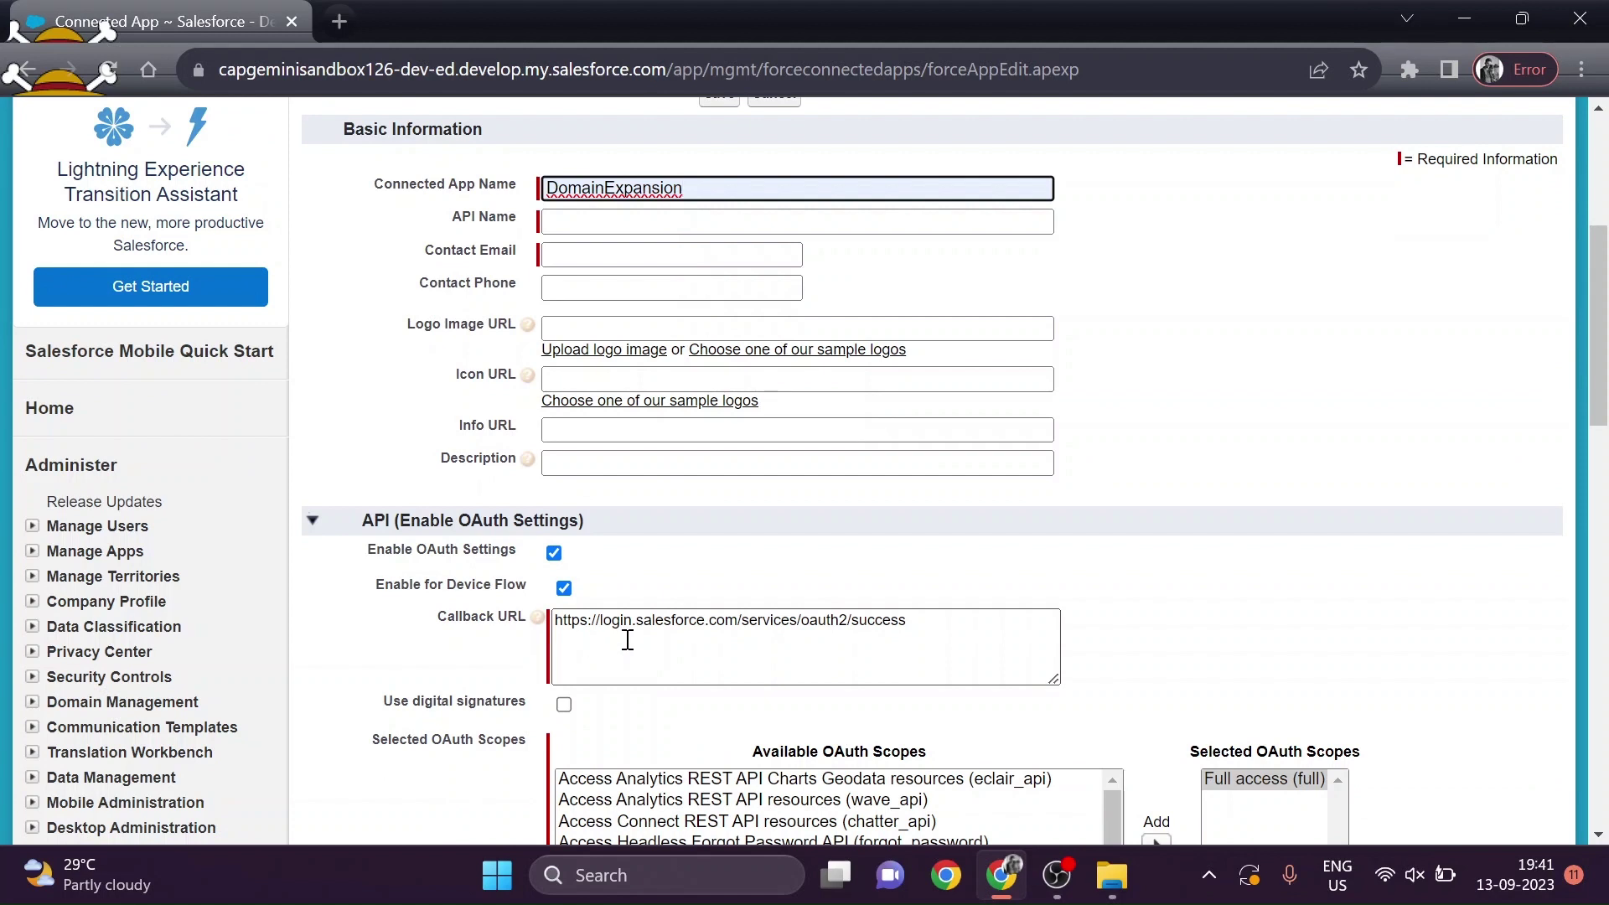
pyautogui.click(564, 587)
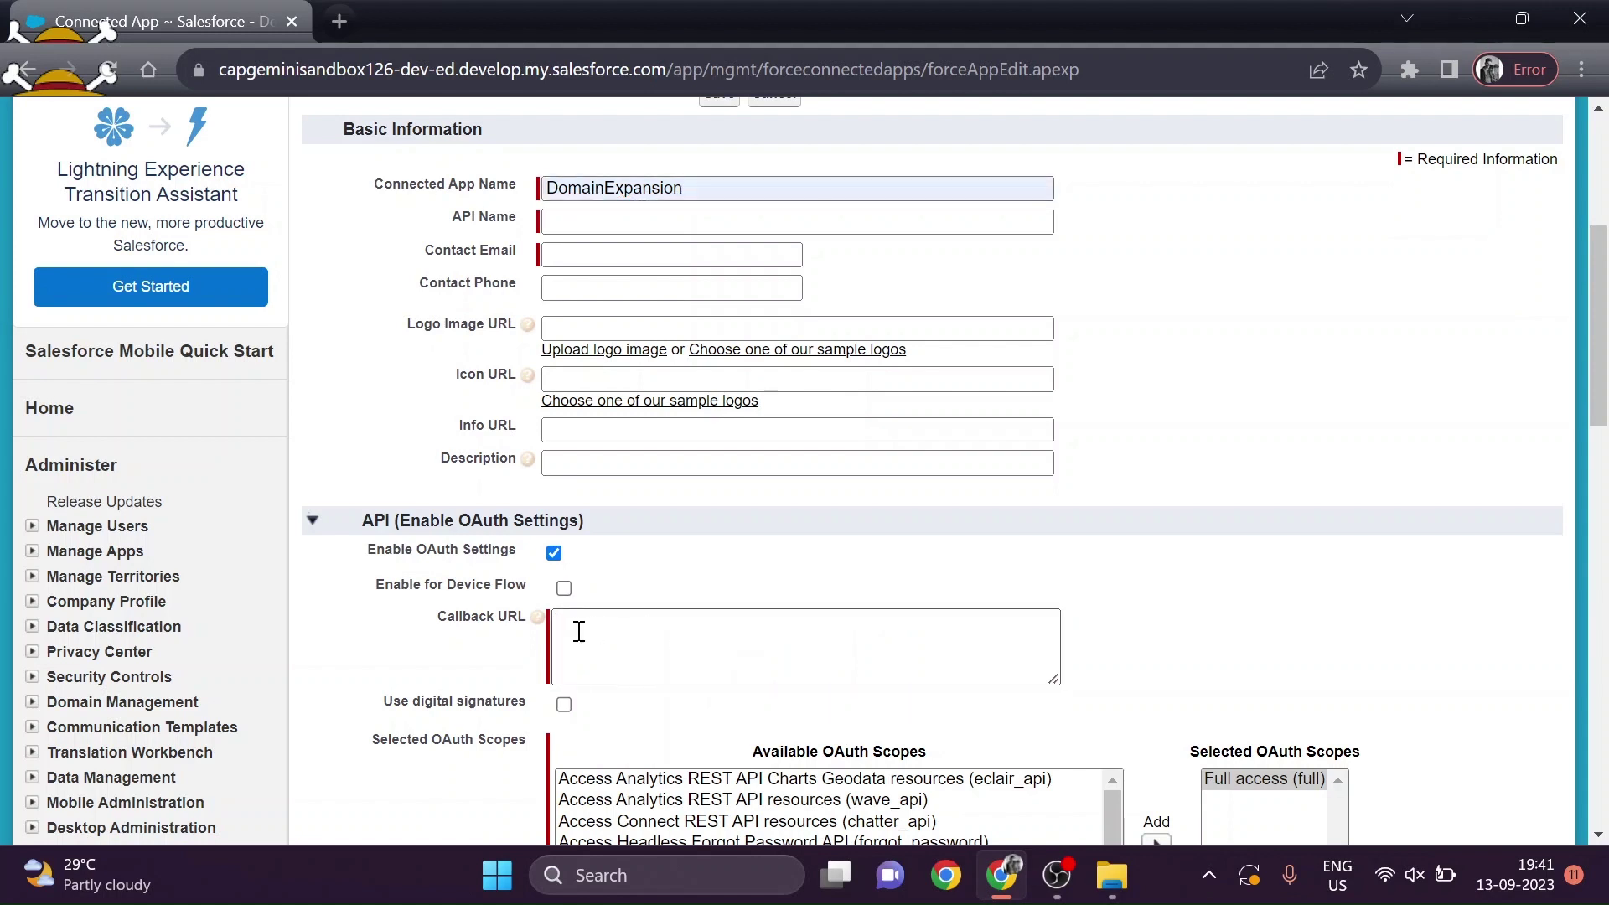
pyautogui.click(564, 588)
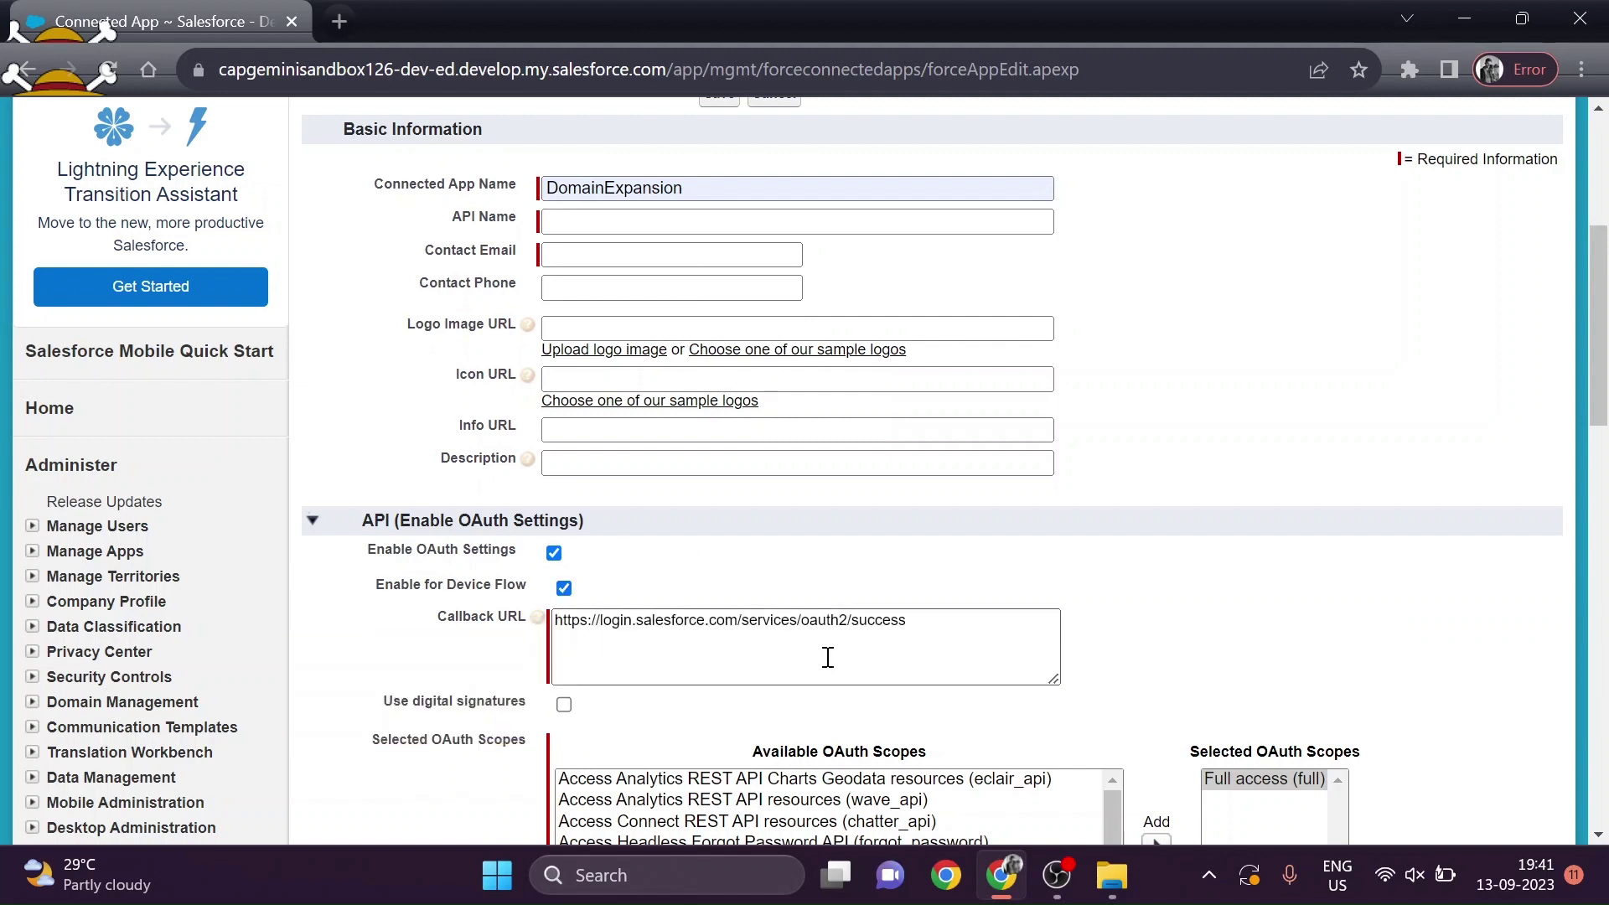
# Review the available OAuth scopes and the remaining OAuth, web app, handler and mobile settings of the new connected app.
pyautogui.scroll(-3, 828, 657)
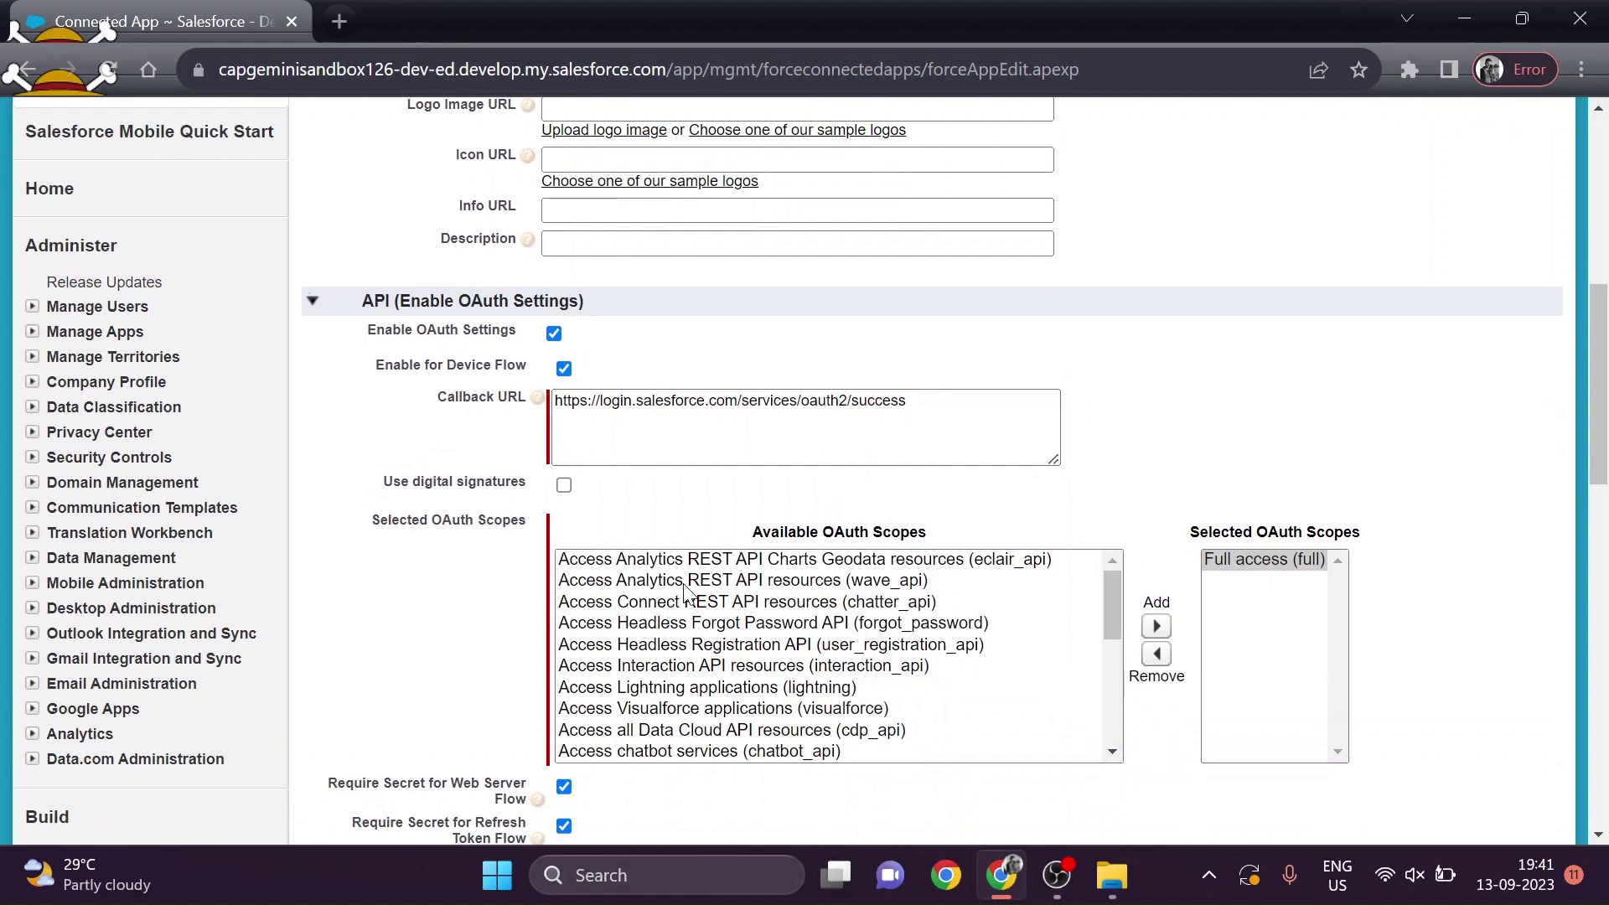
pyautogui.scroll(-2, 685, 591)
pyautogui.scroll(-1, 685, 591)
pyautogui.scroll(2, 685, 592)
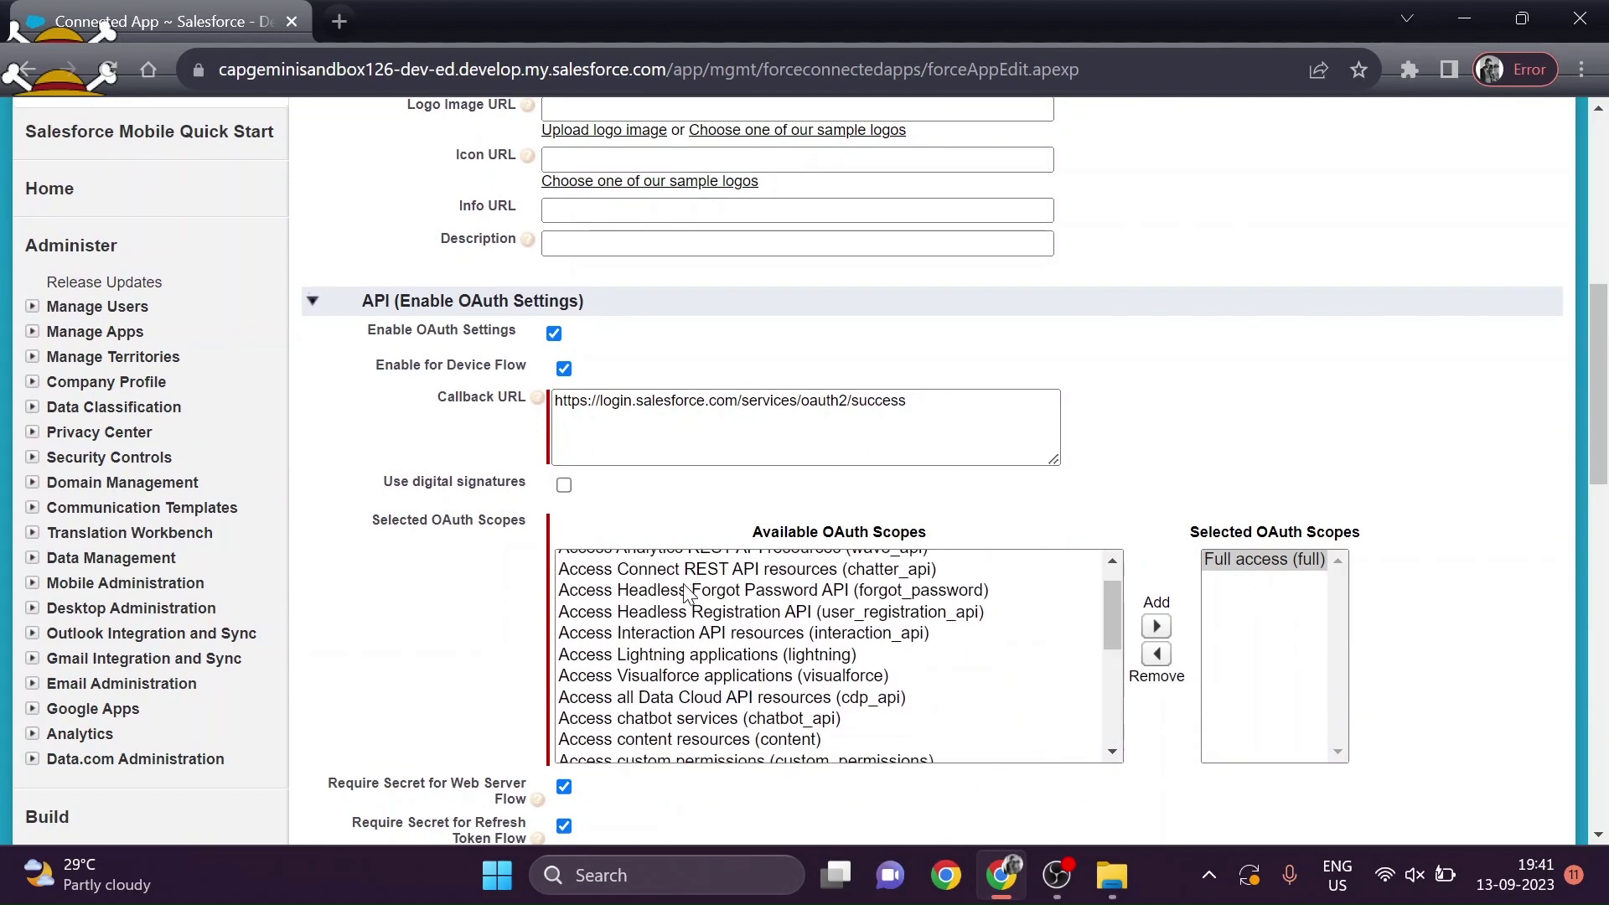
pyautogui.scroll(-3, 685, 591)
pyautogui.scroll(-2, 686, 591)
pyautogui.scroll(5, 685, 592)
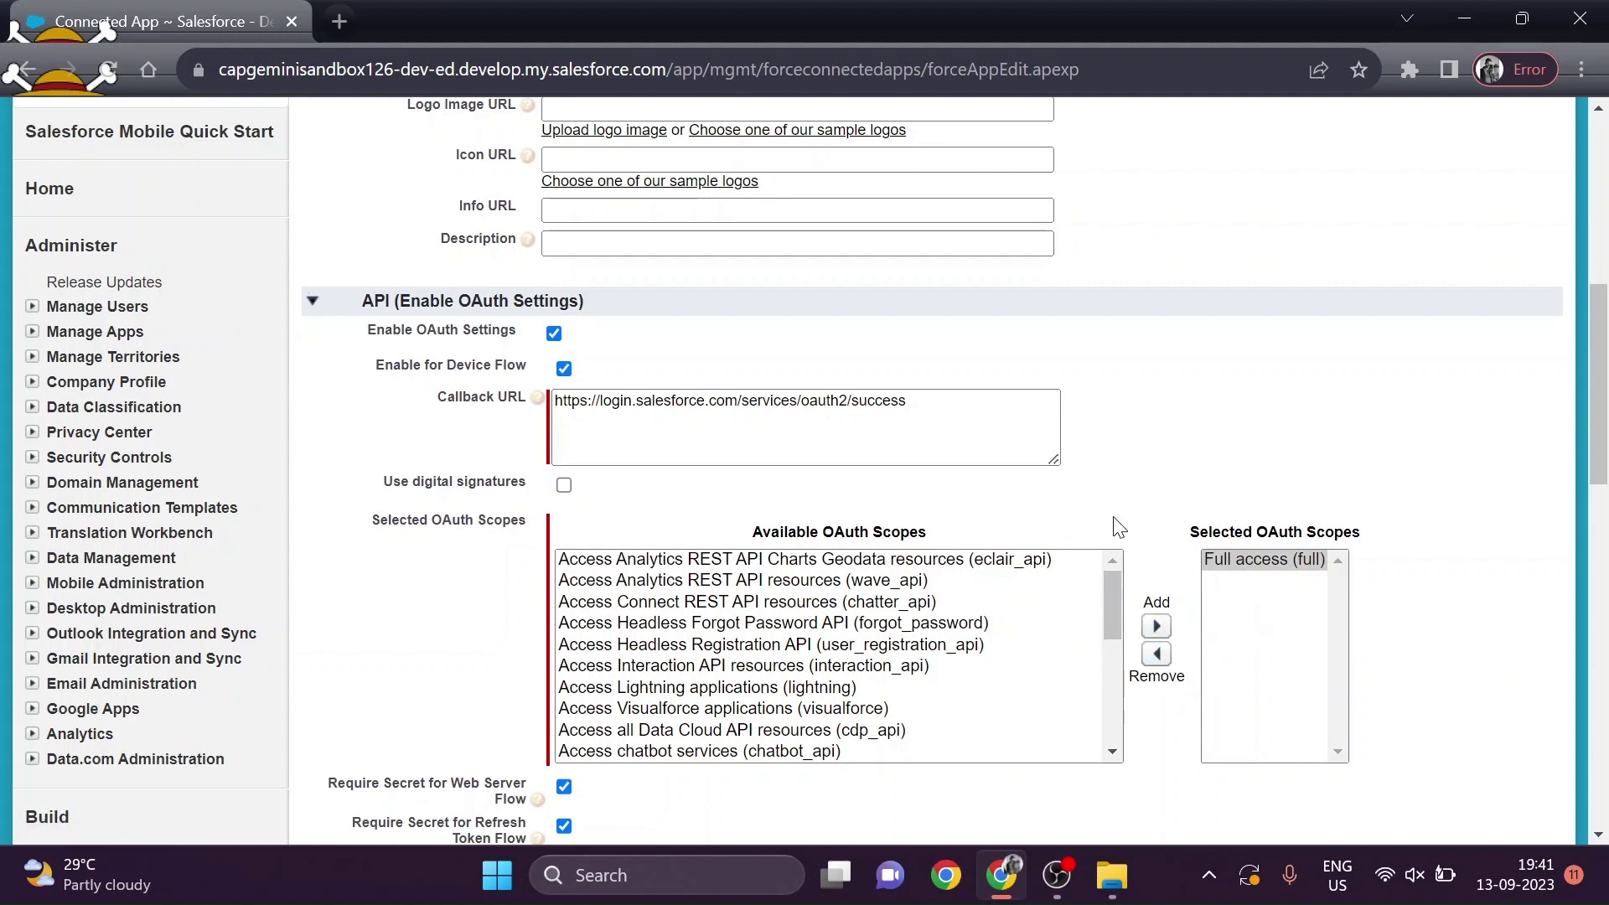
pyautogui.scroll(-3, 1118, 526)
pyautogui.scroll(-2, 1119, 527)
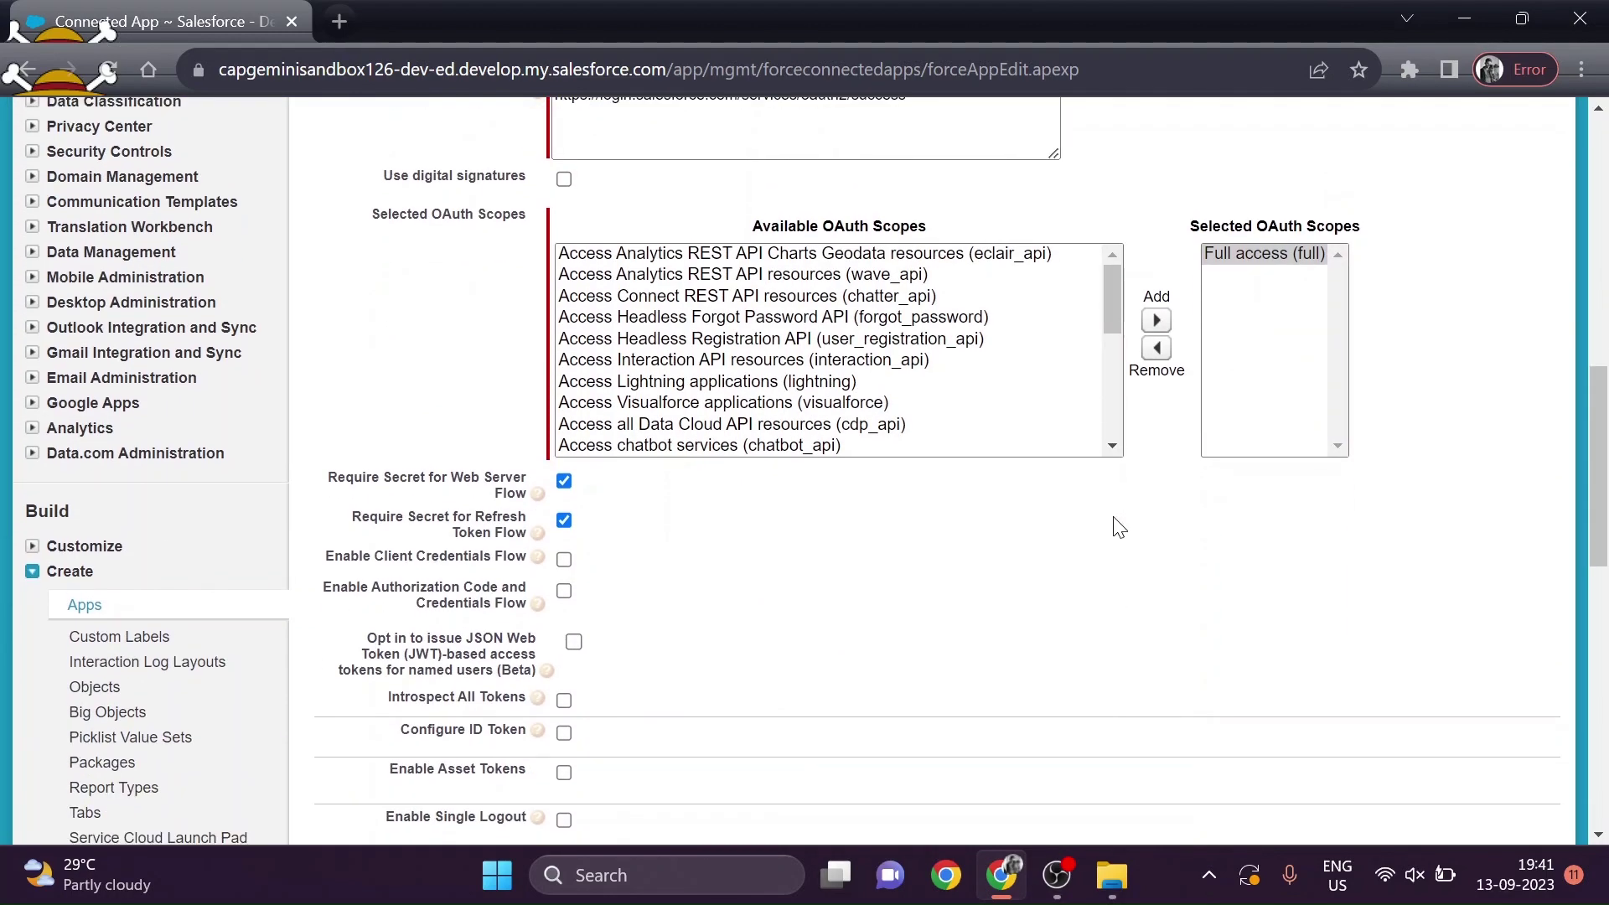
pyautogui.scroll(-6, 1118, 526)
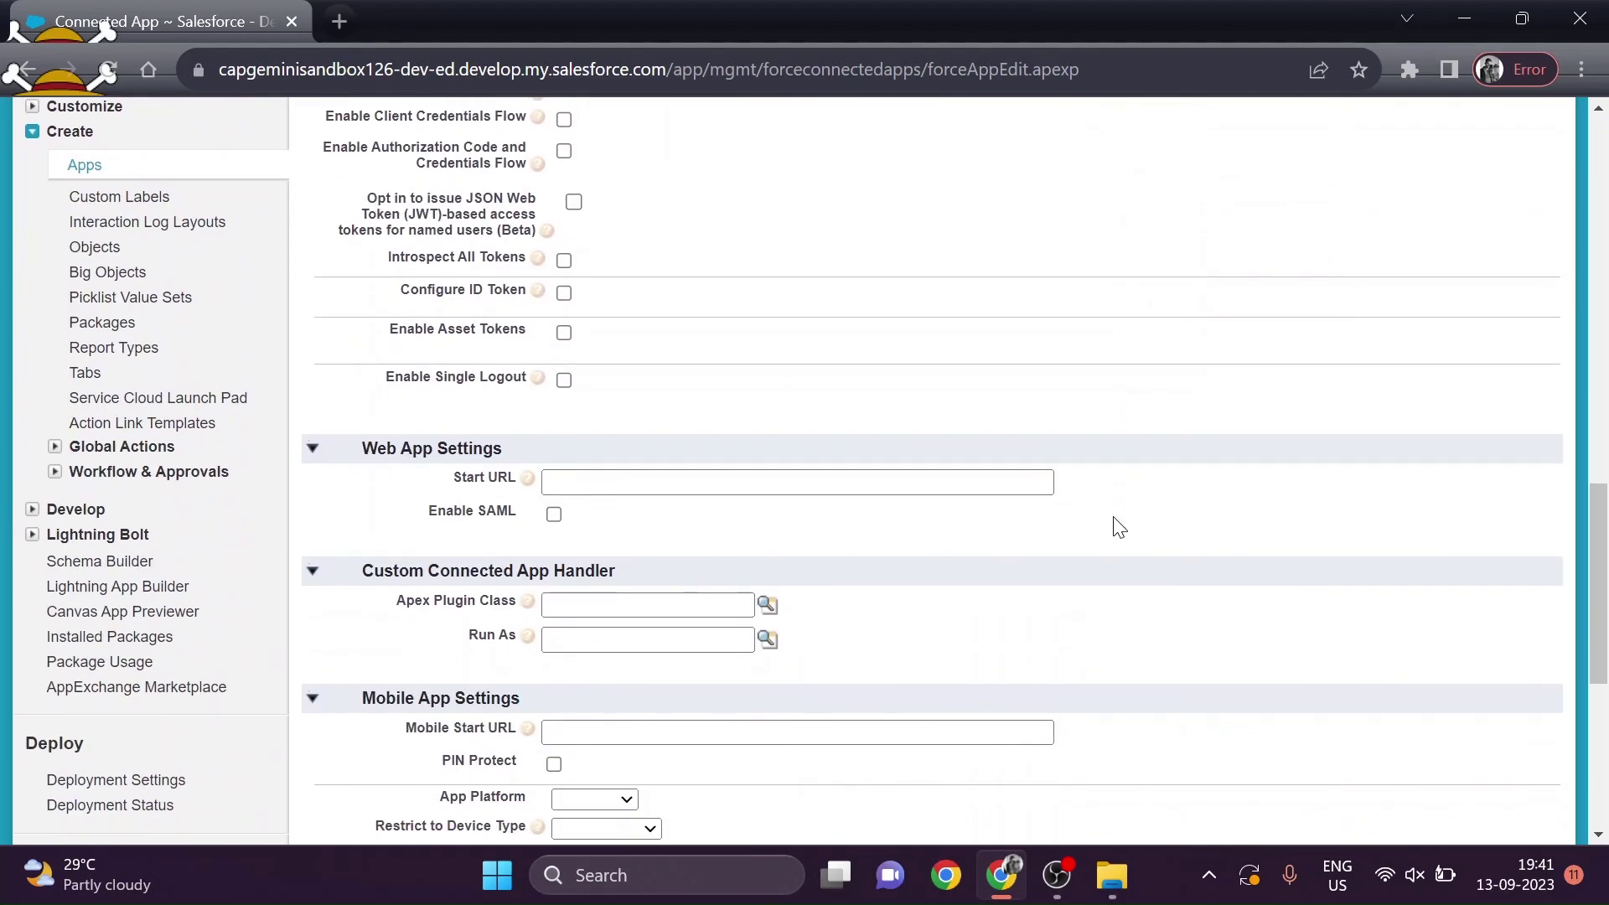
# Look over the remaining mobile and canvas settings, and leave the new connected app form without saving.
pyautogui.scroll(-4, 1118, 526)
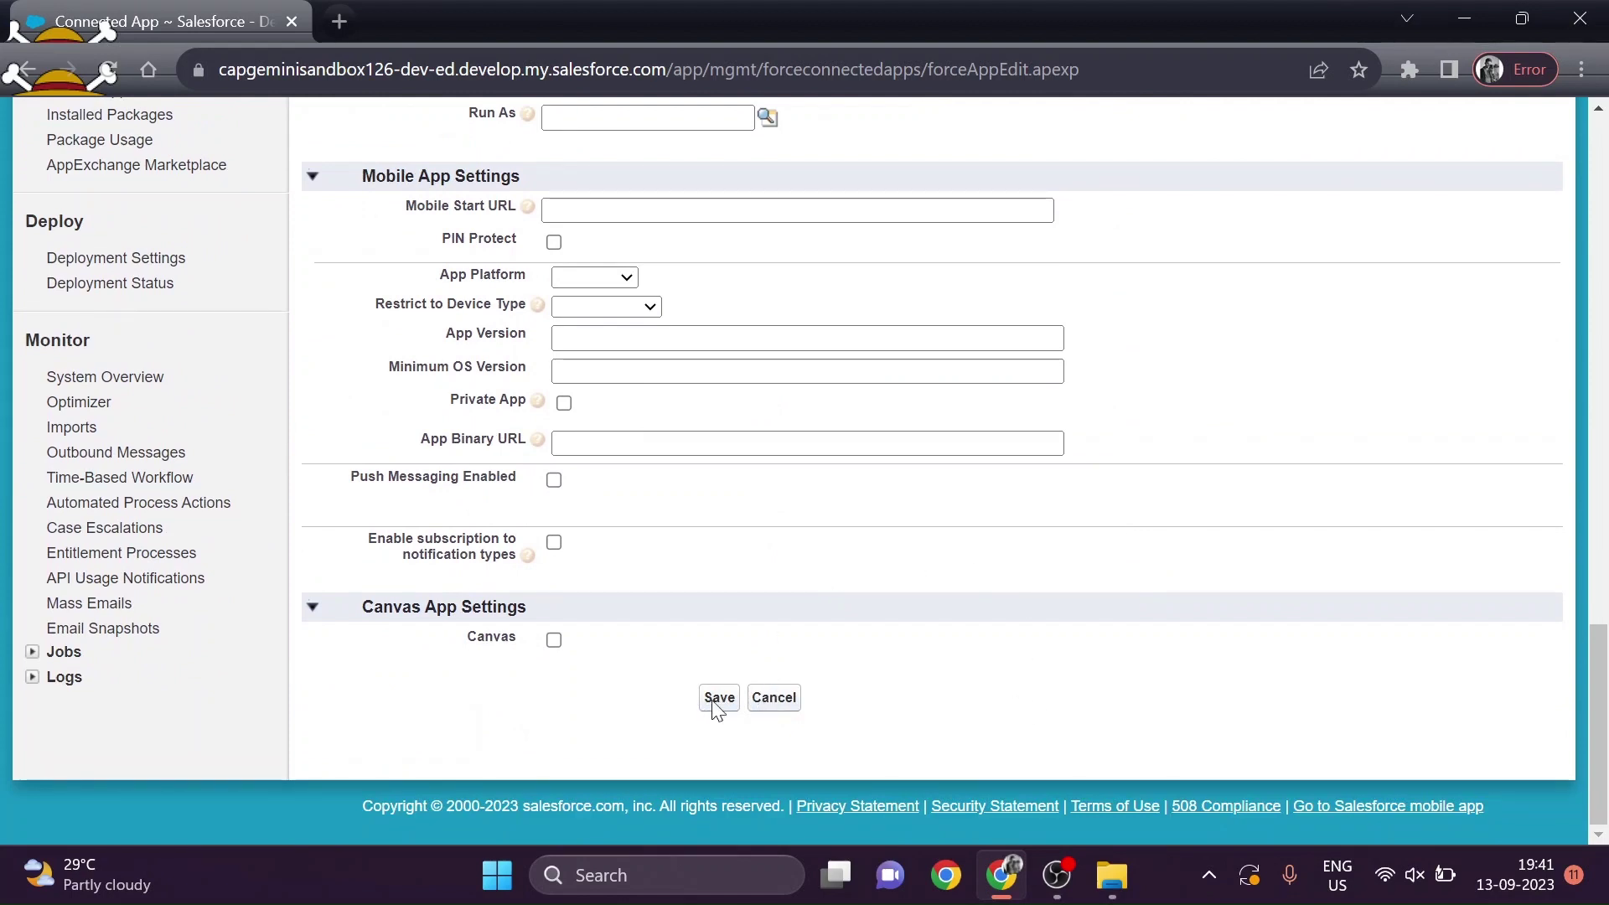
pyautogui.scroll(5, 776, 427)
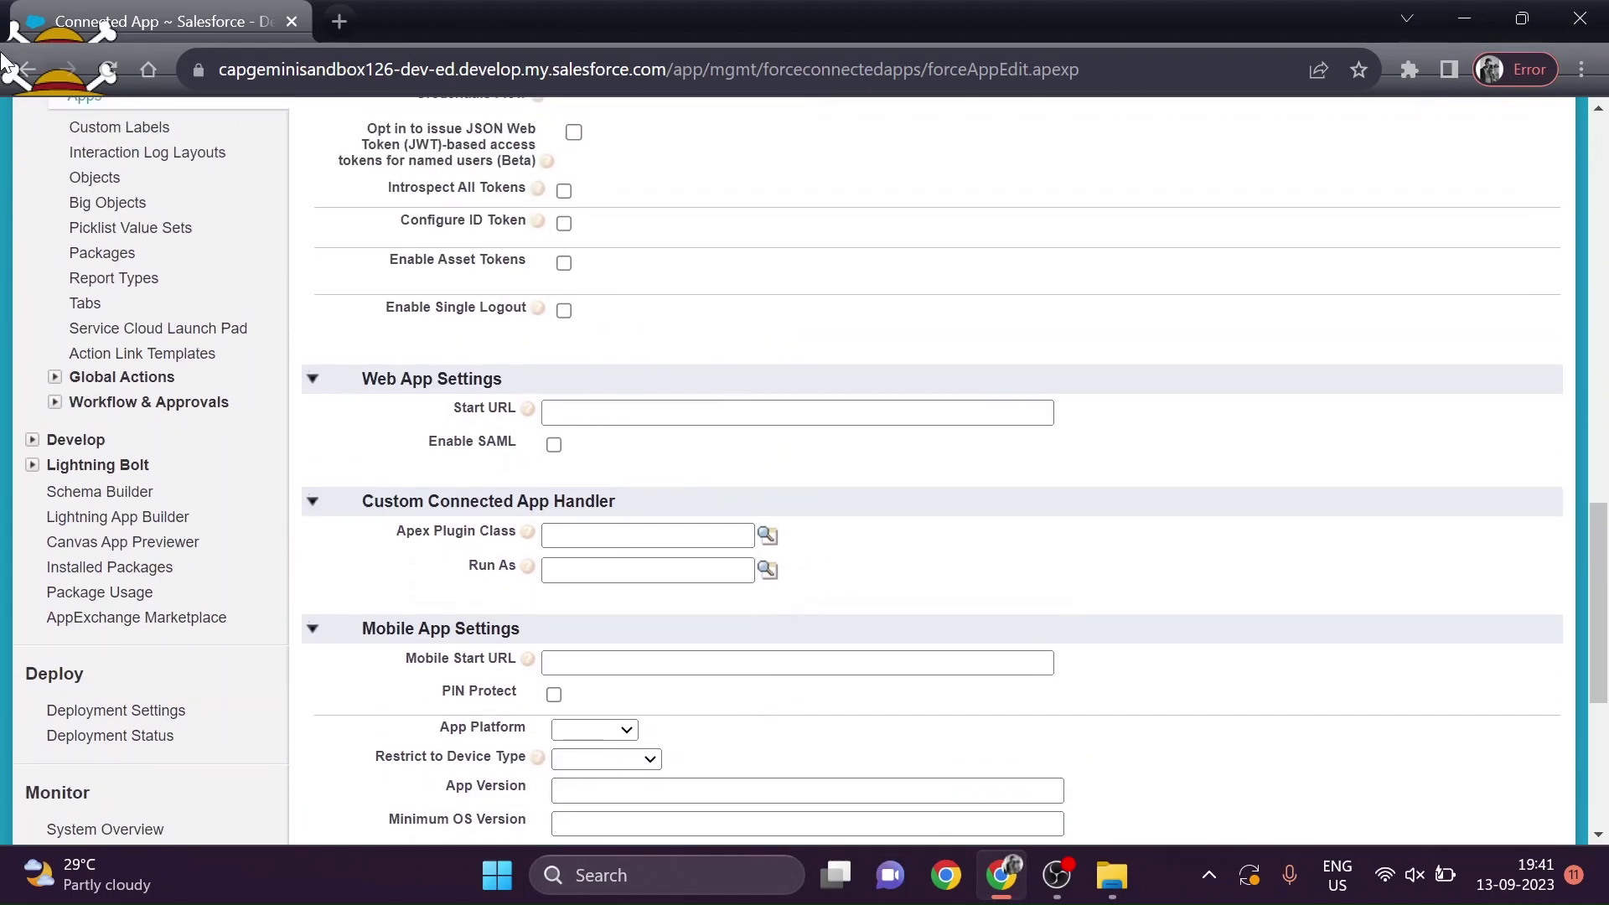
pyautogui.click(28, 69)
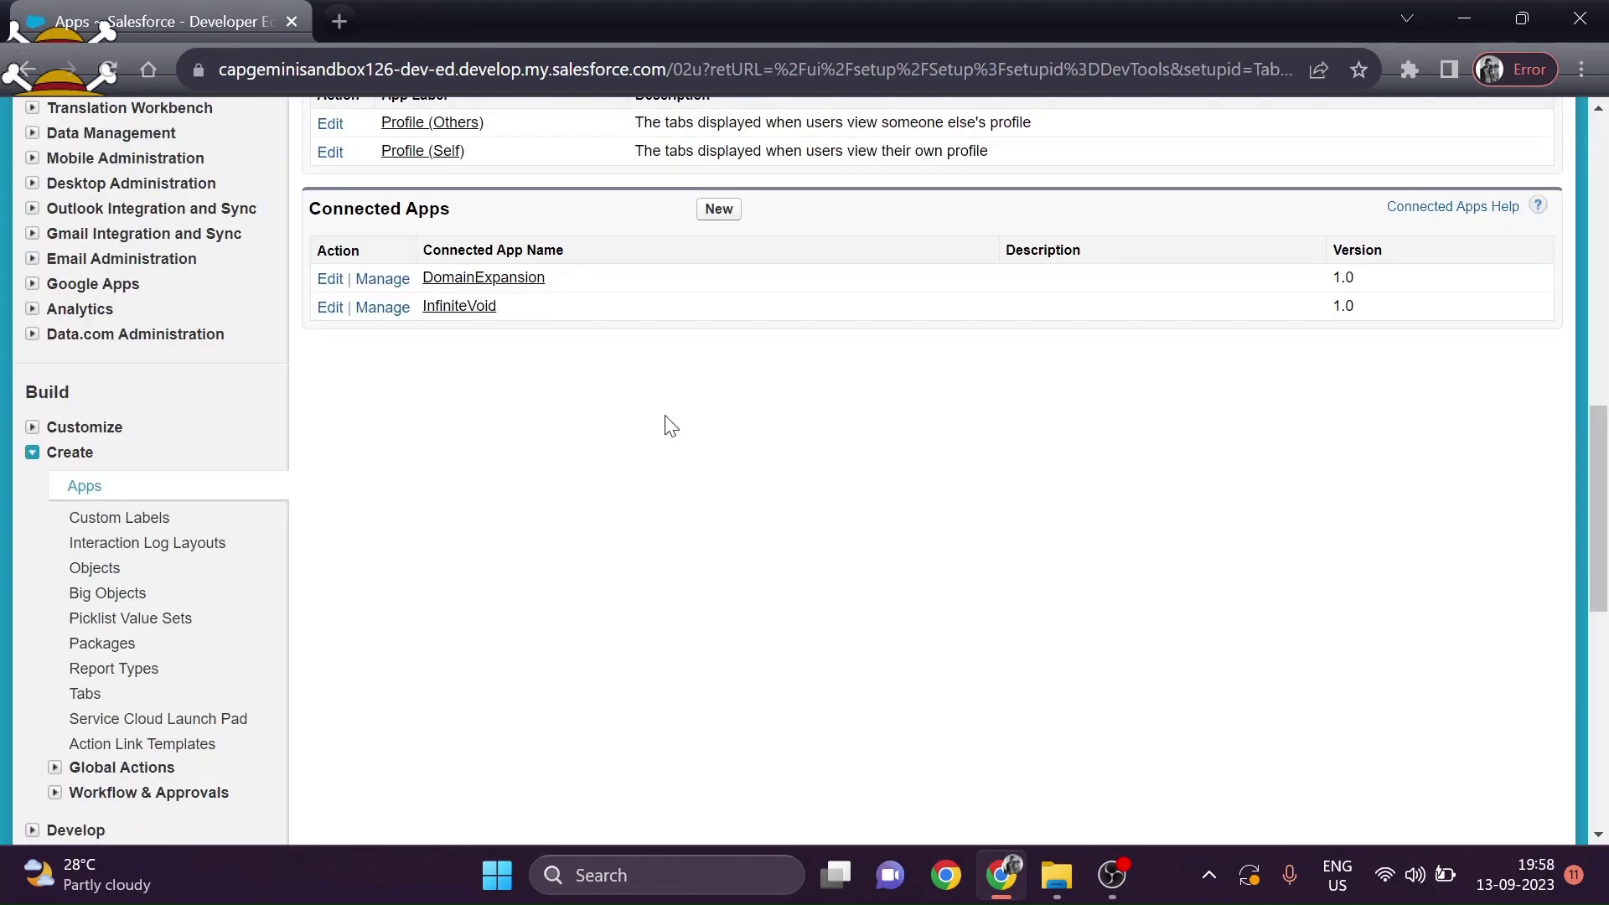
# Open the consumer key and secret management of the DomainExpansion connected app, and return from identity verification to the app's details.
pyautogui.scroll(1, 670, 426)
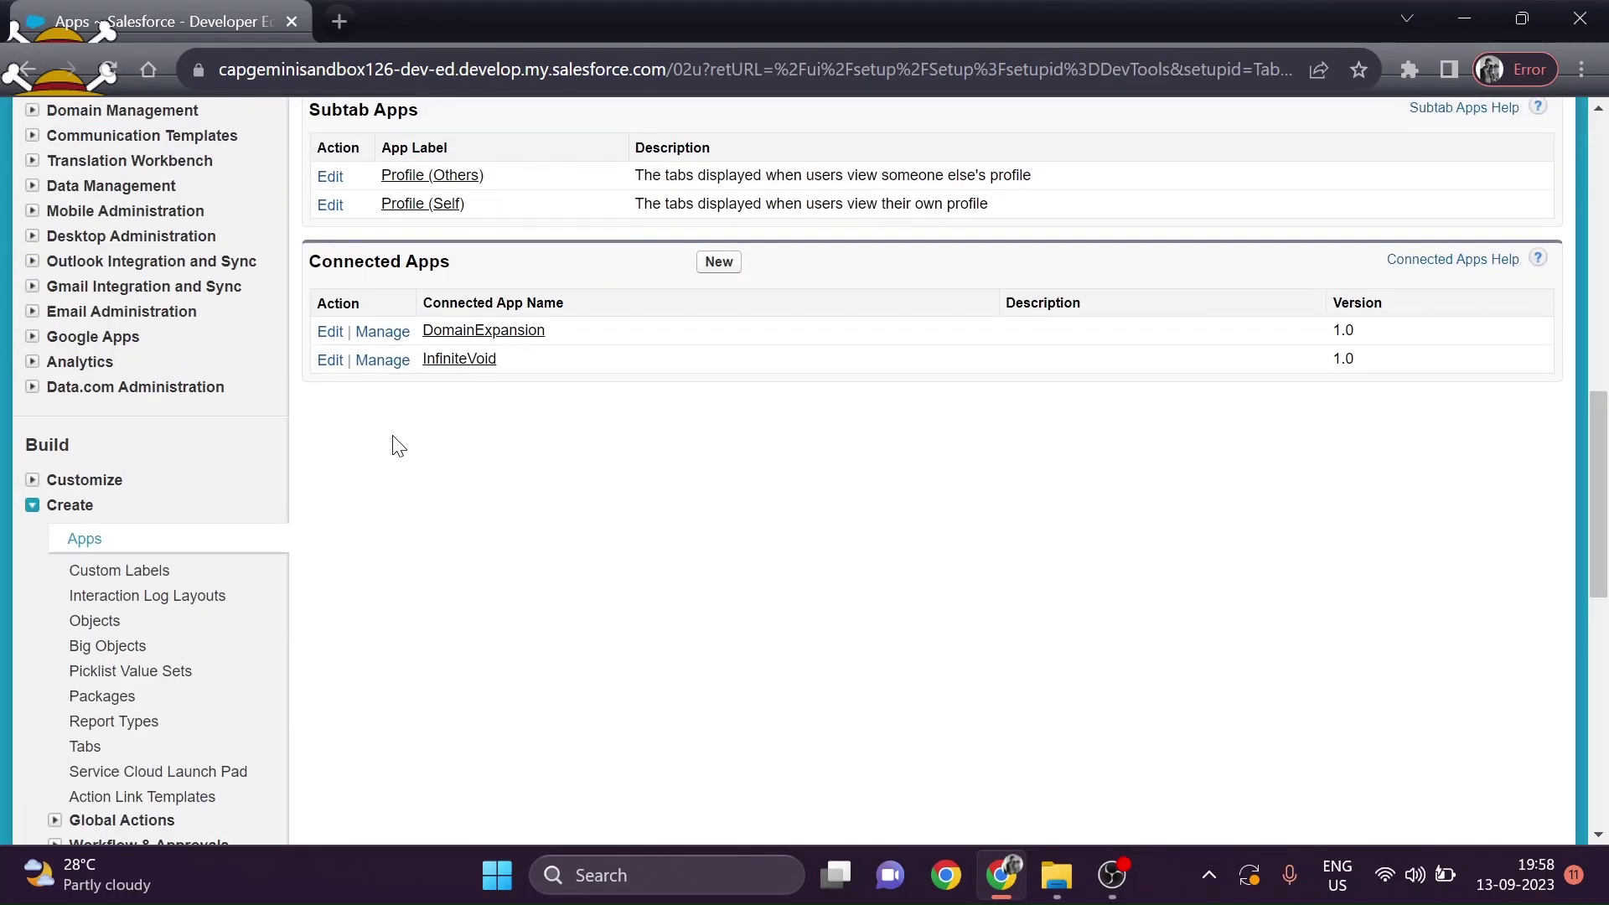
pyautogui.click(524, 336)
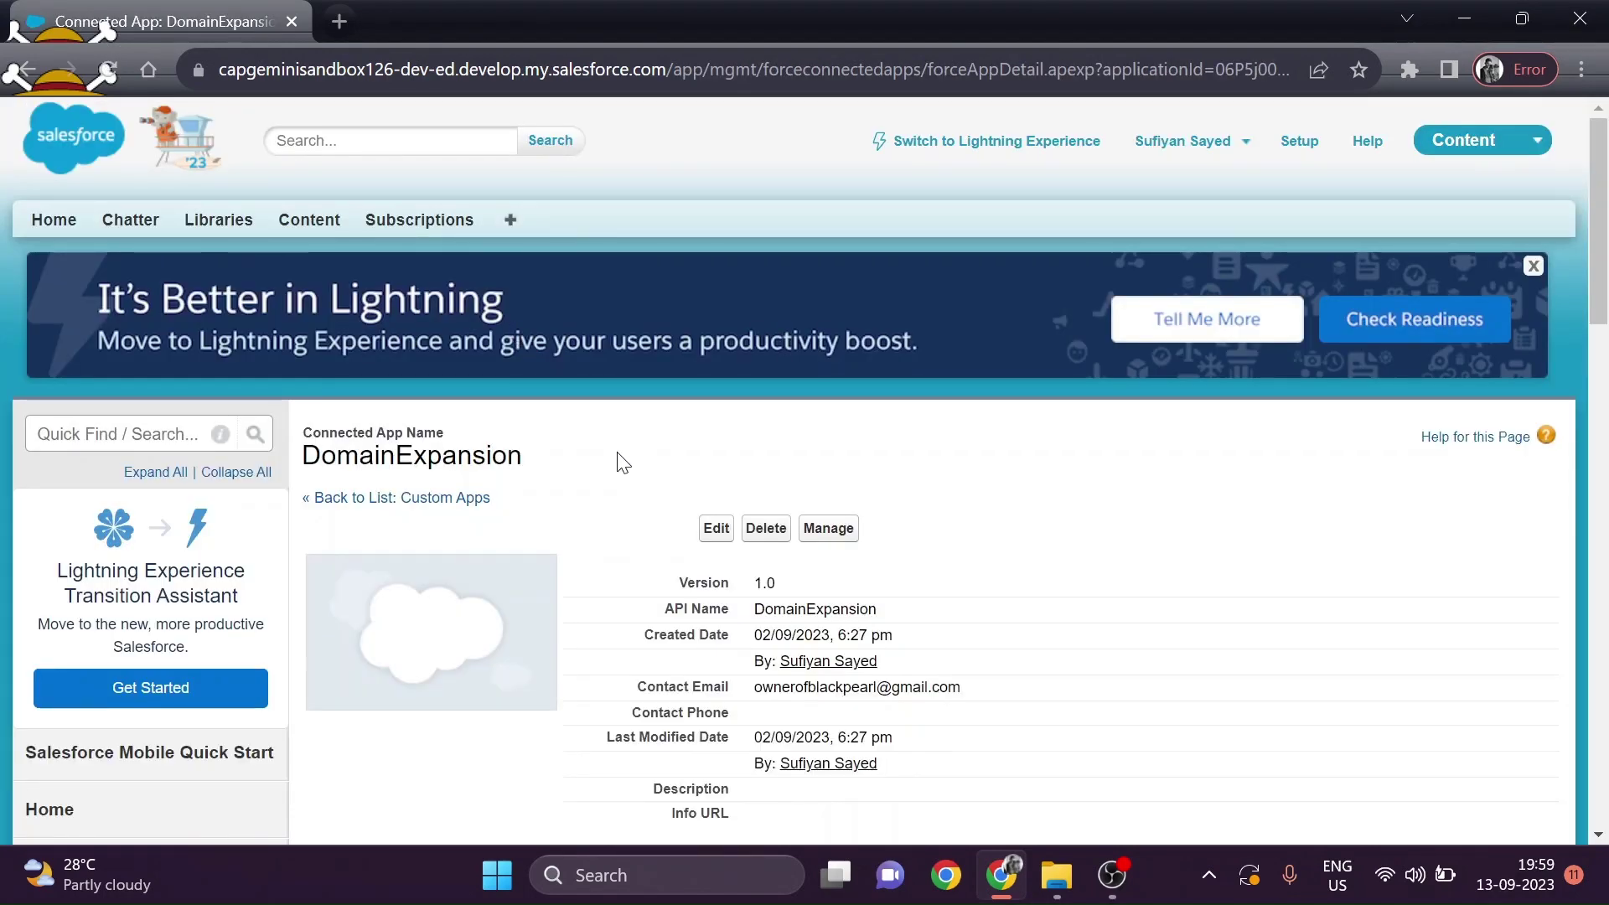
pyautogui.scroll(-3, 634, 503)
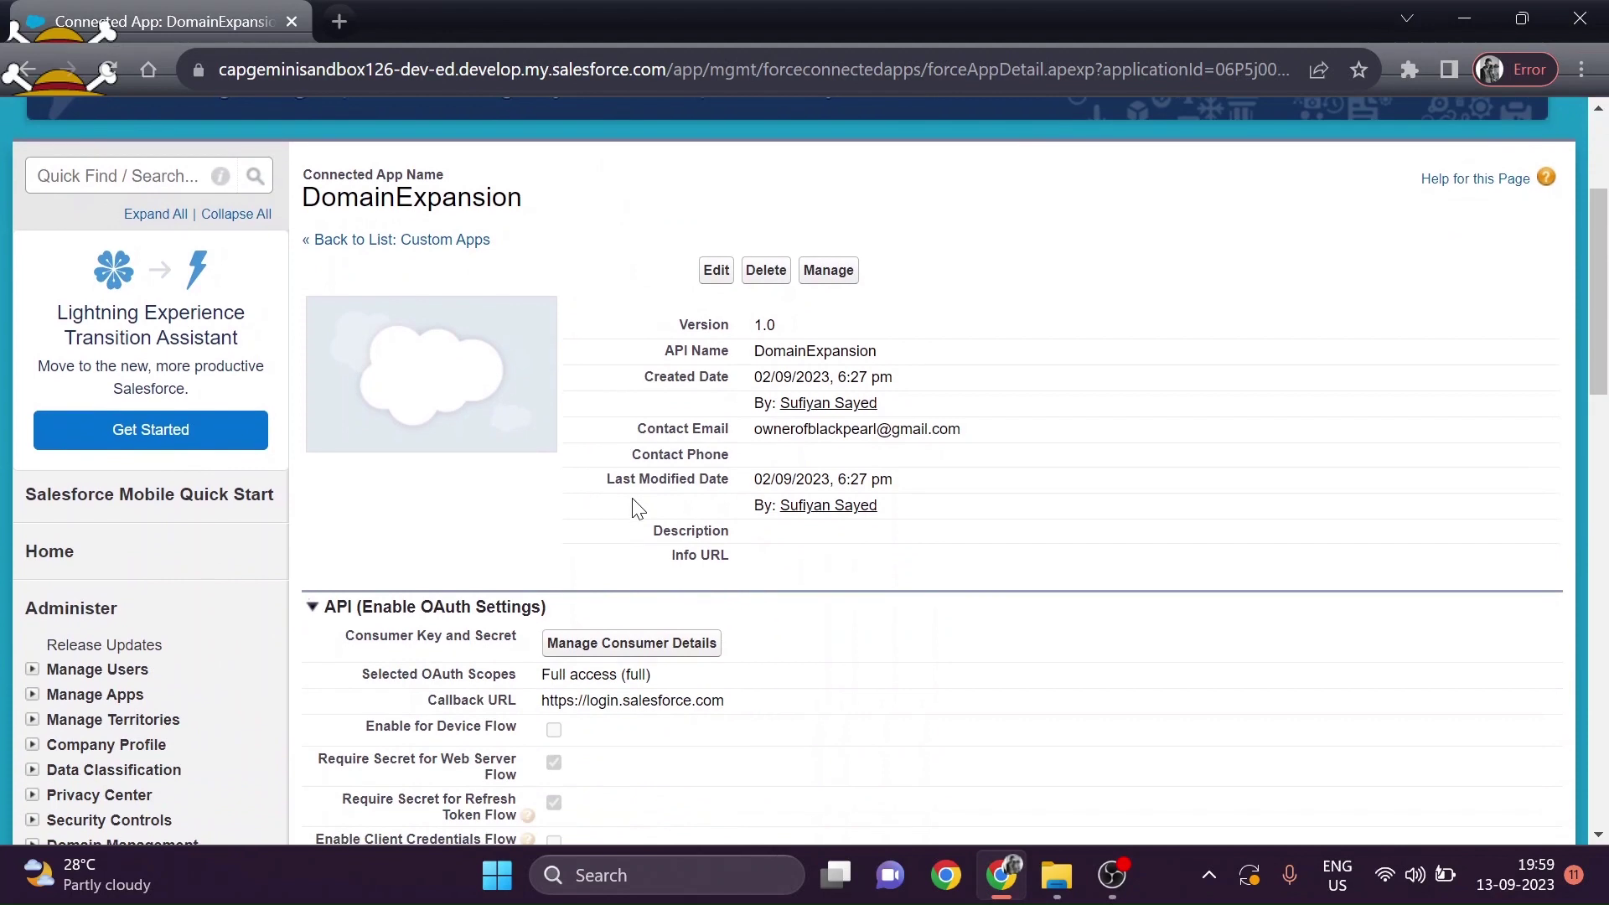
pyautogui.scroll(-1, 634, 507)
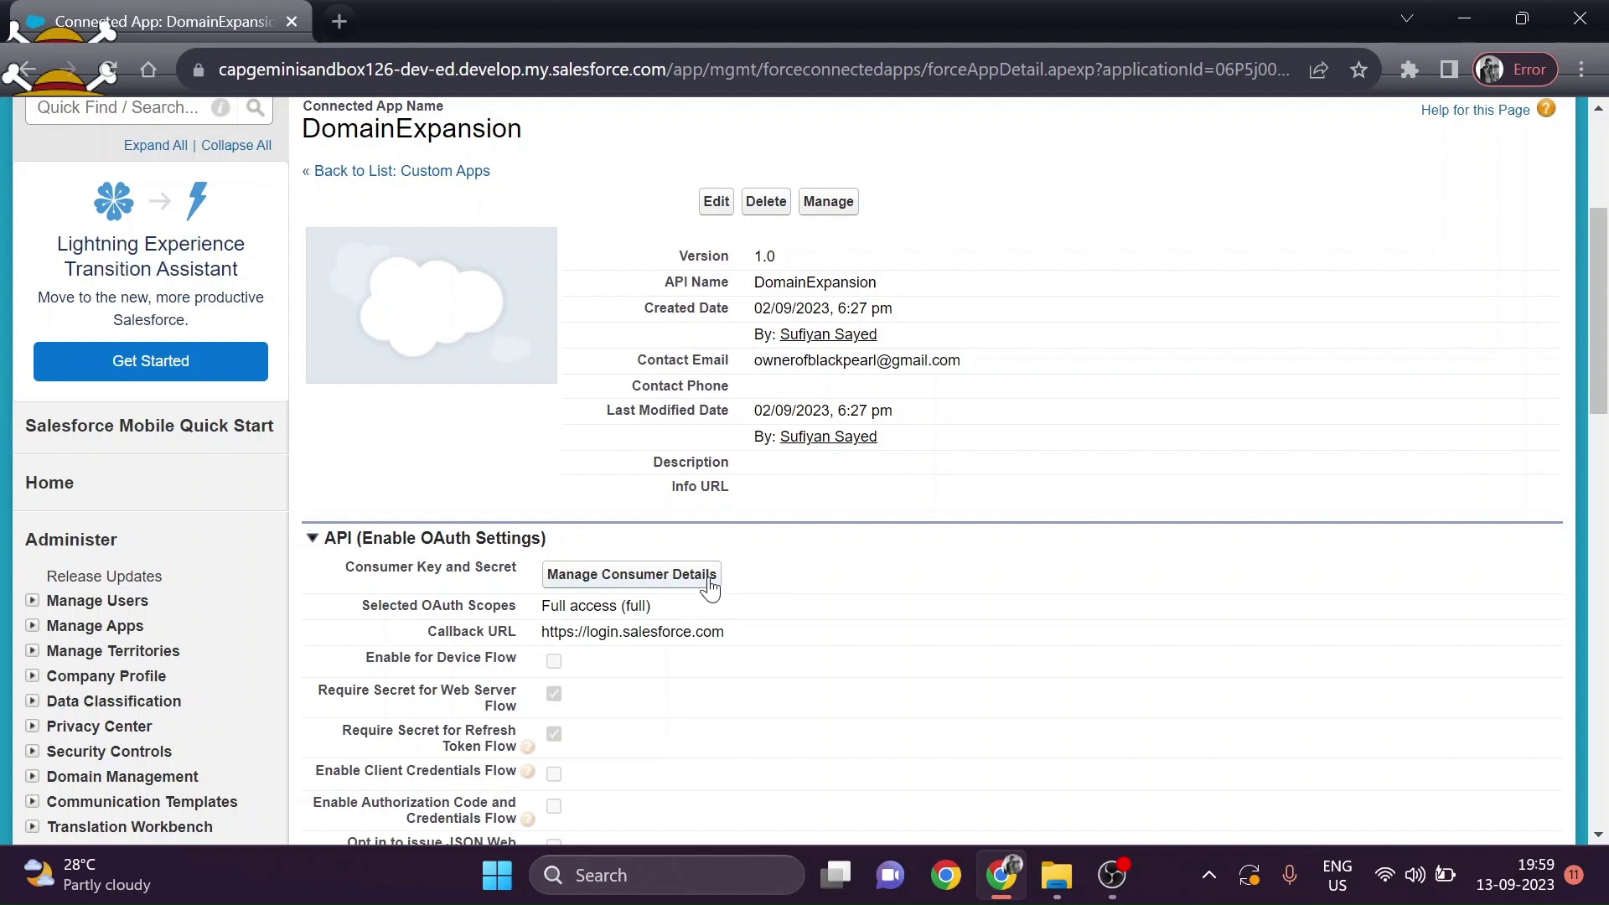
pyautogui.click(608, 584)
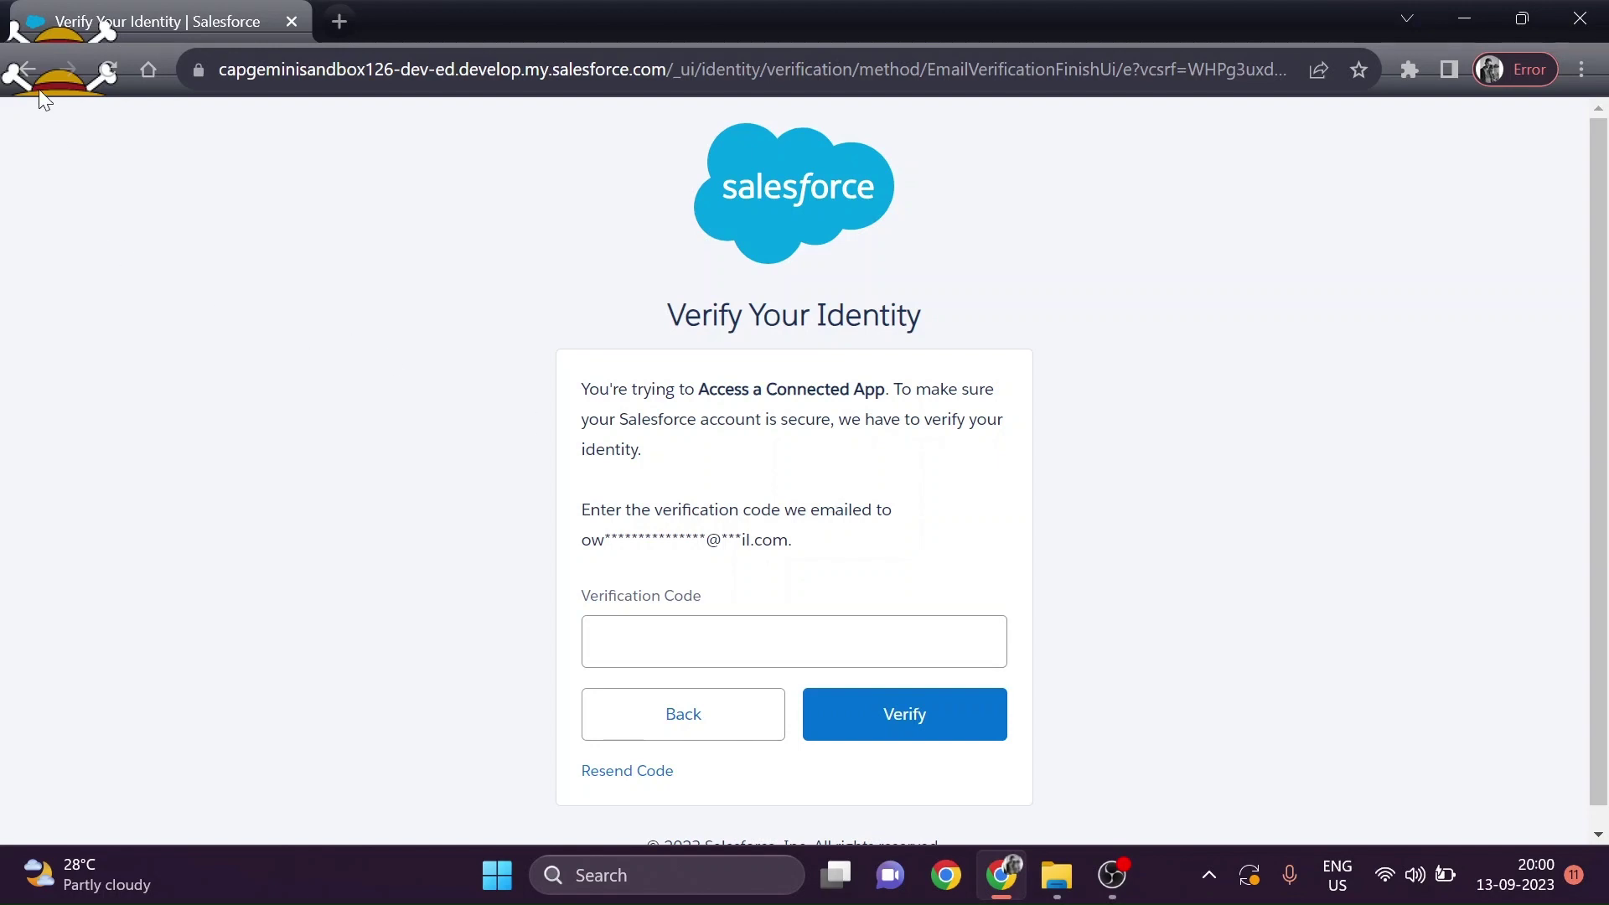
pyautogui.click(29, 70)
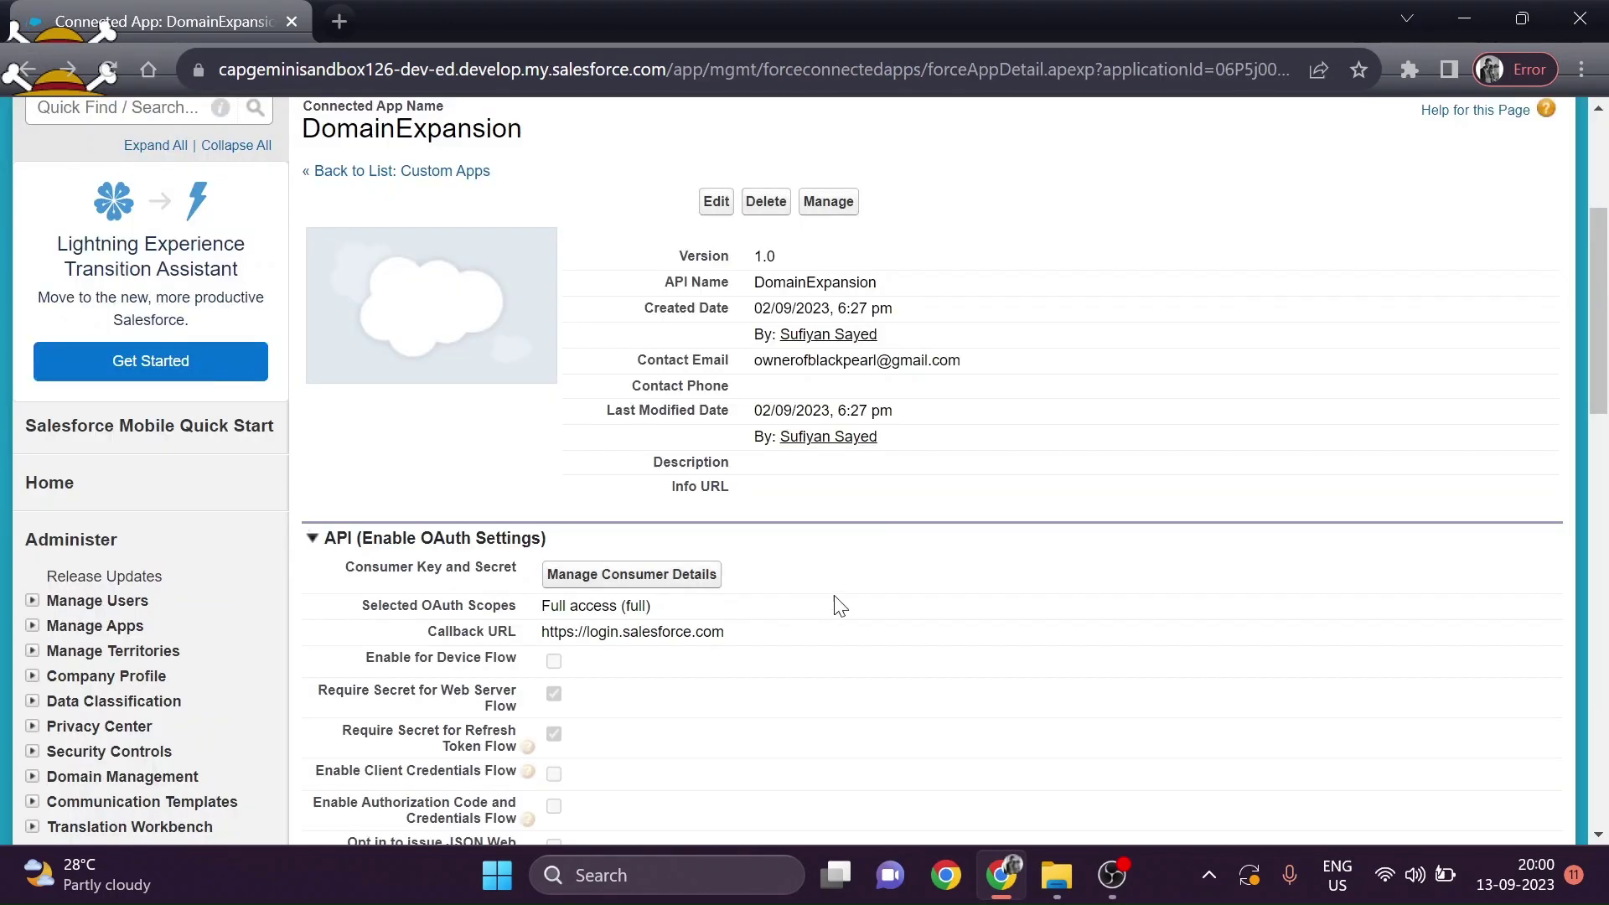
# Switch the org to Lightning Experience and open the user's personal settings.
pyautogui.scroll(4, 840, 609)
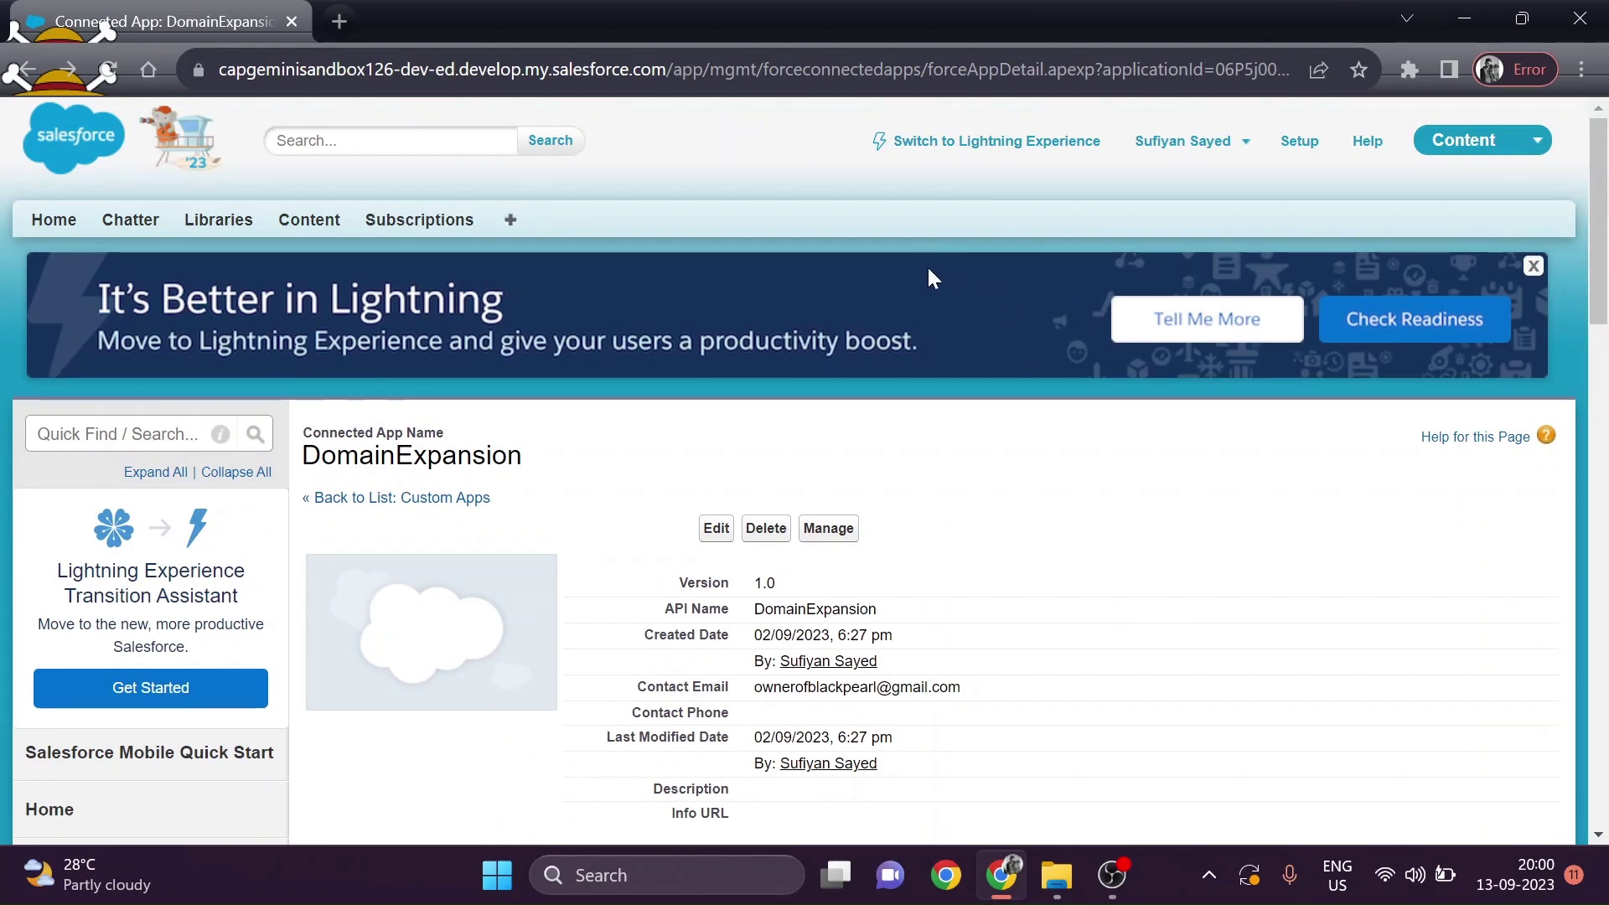
pyautogui.click(1021, 143)
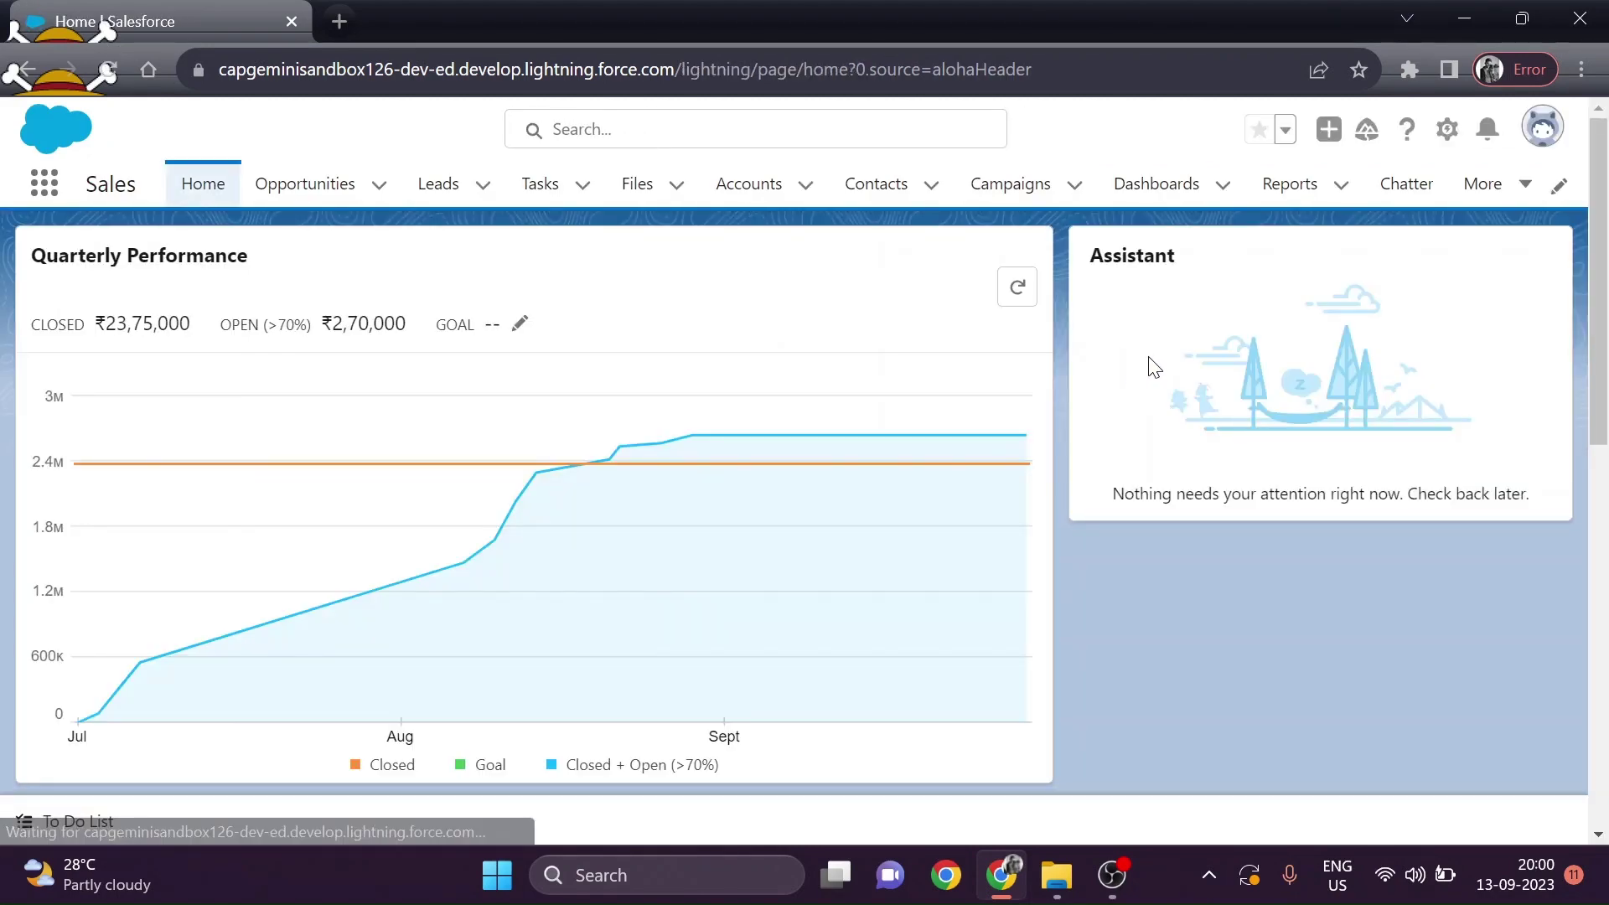
pyautogui.click(1542, 144)
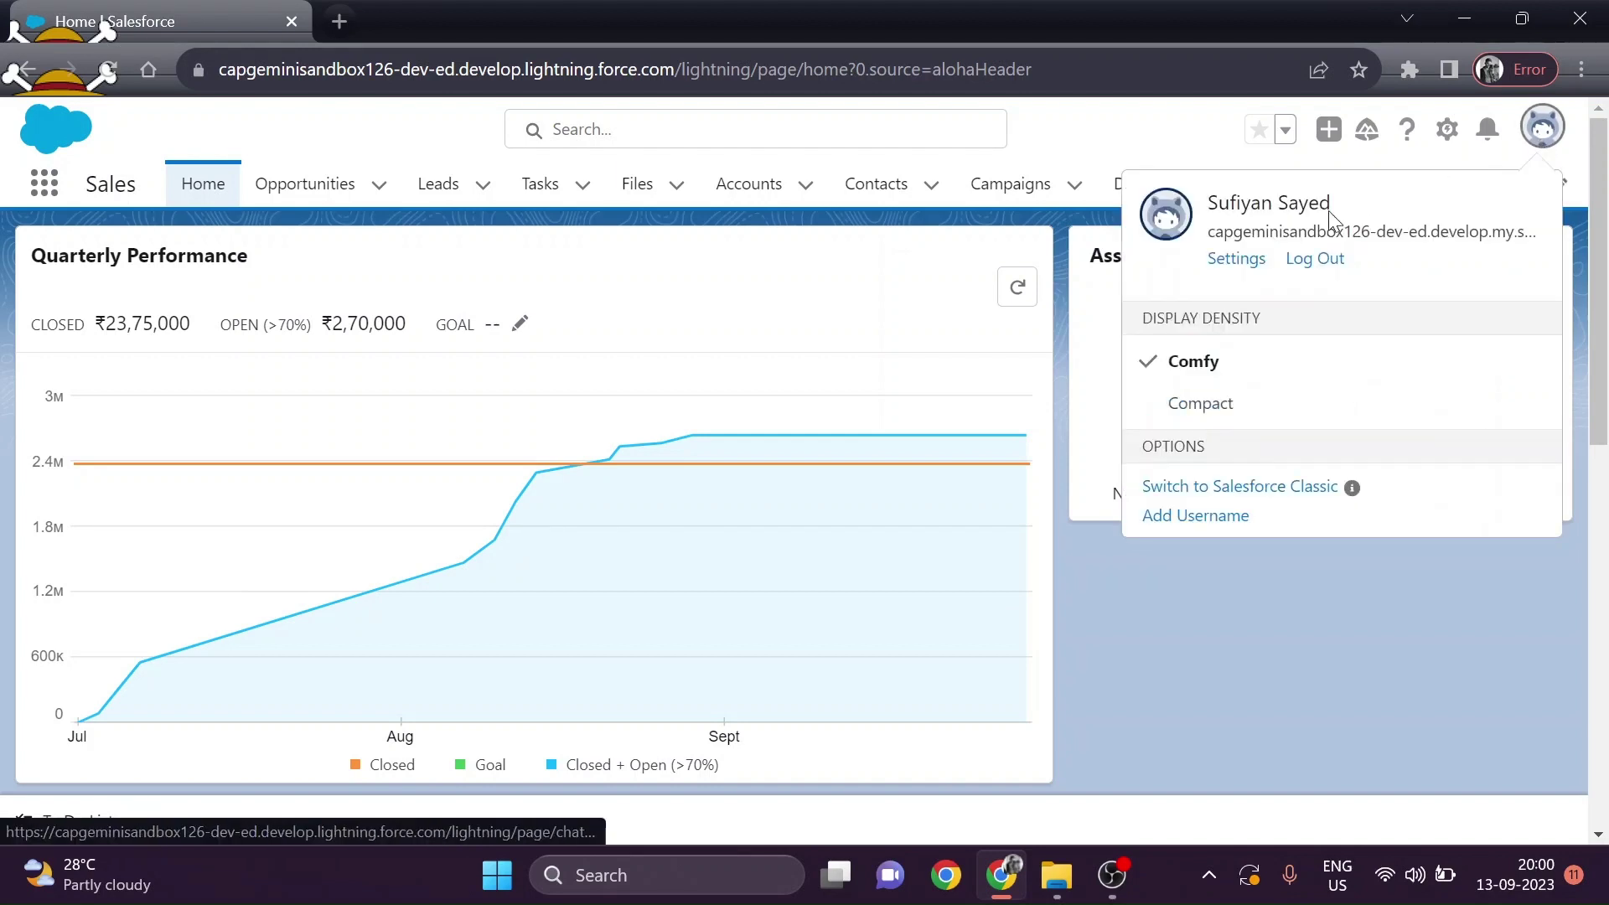
pyautogui.click(1236, 259)
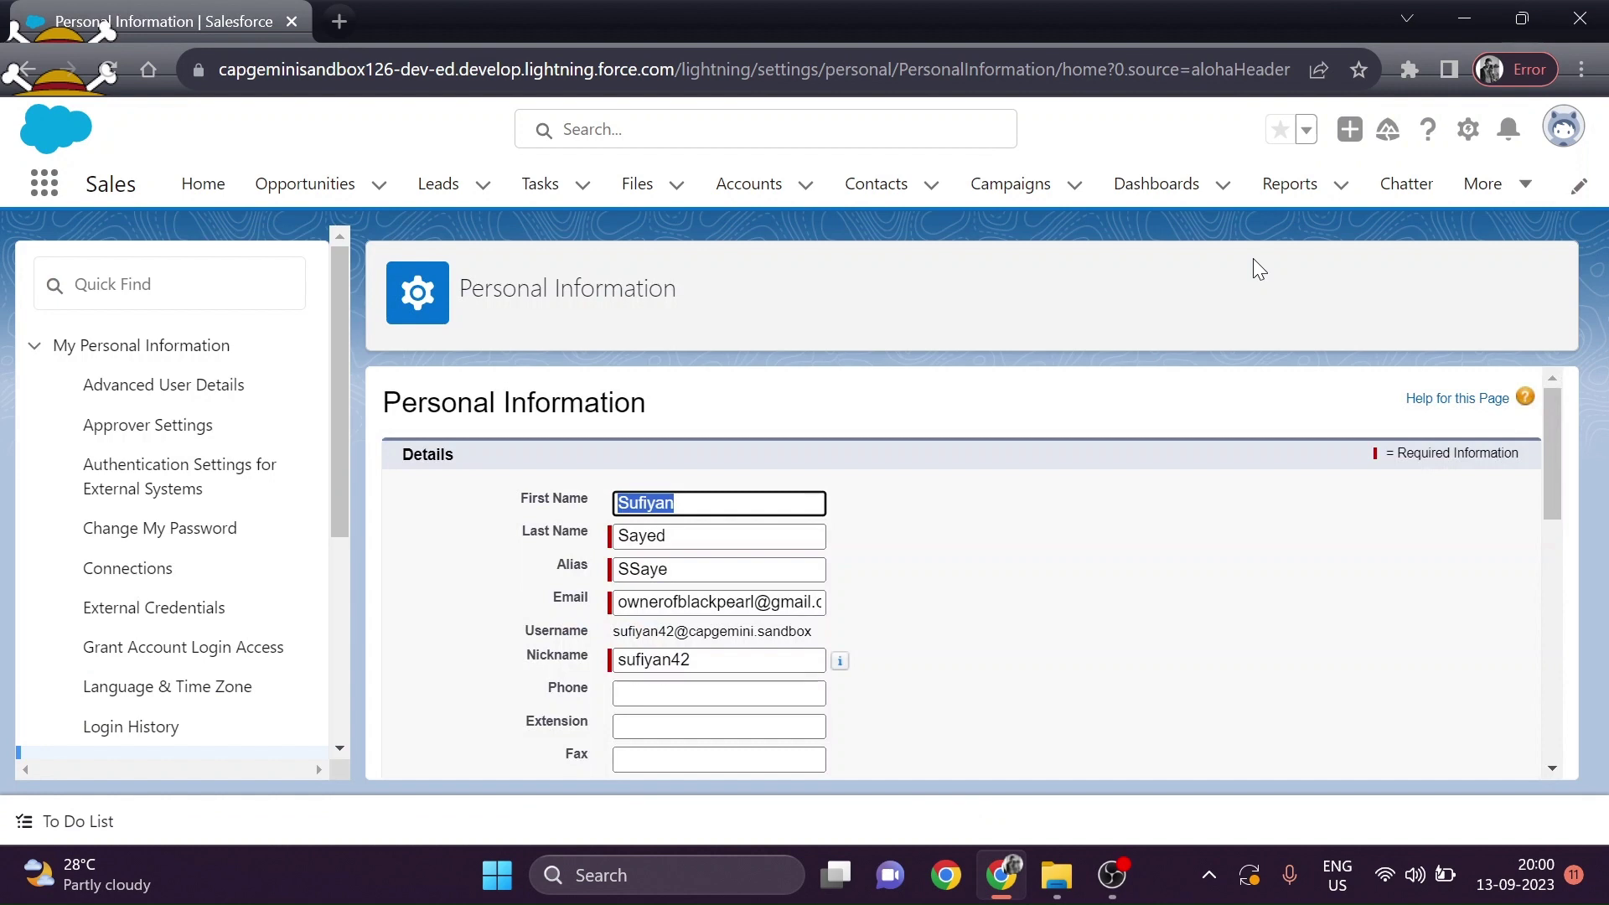
# Reset the user's security token from the personal information settings.
pyautogui.scroll(-1, 215, 620)
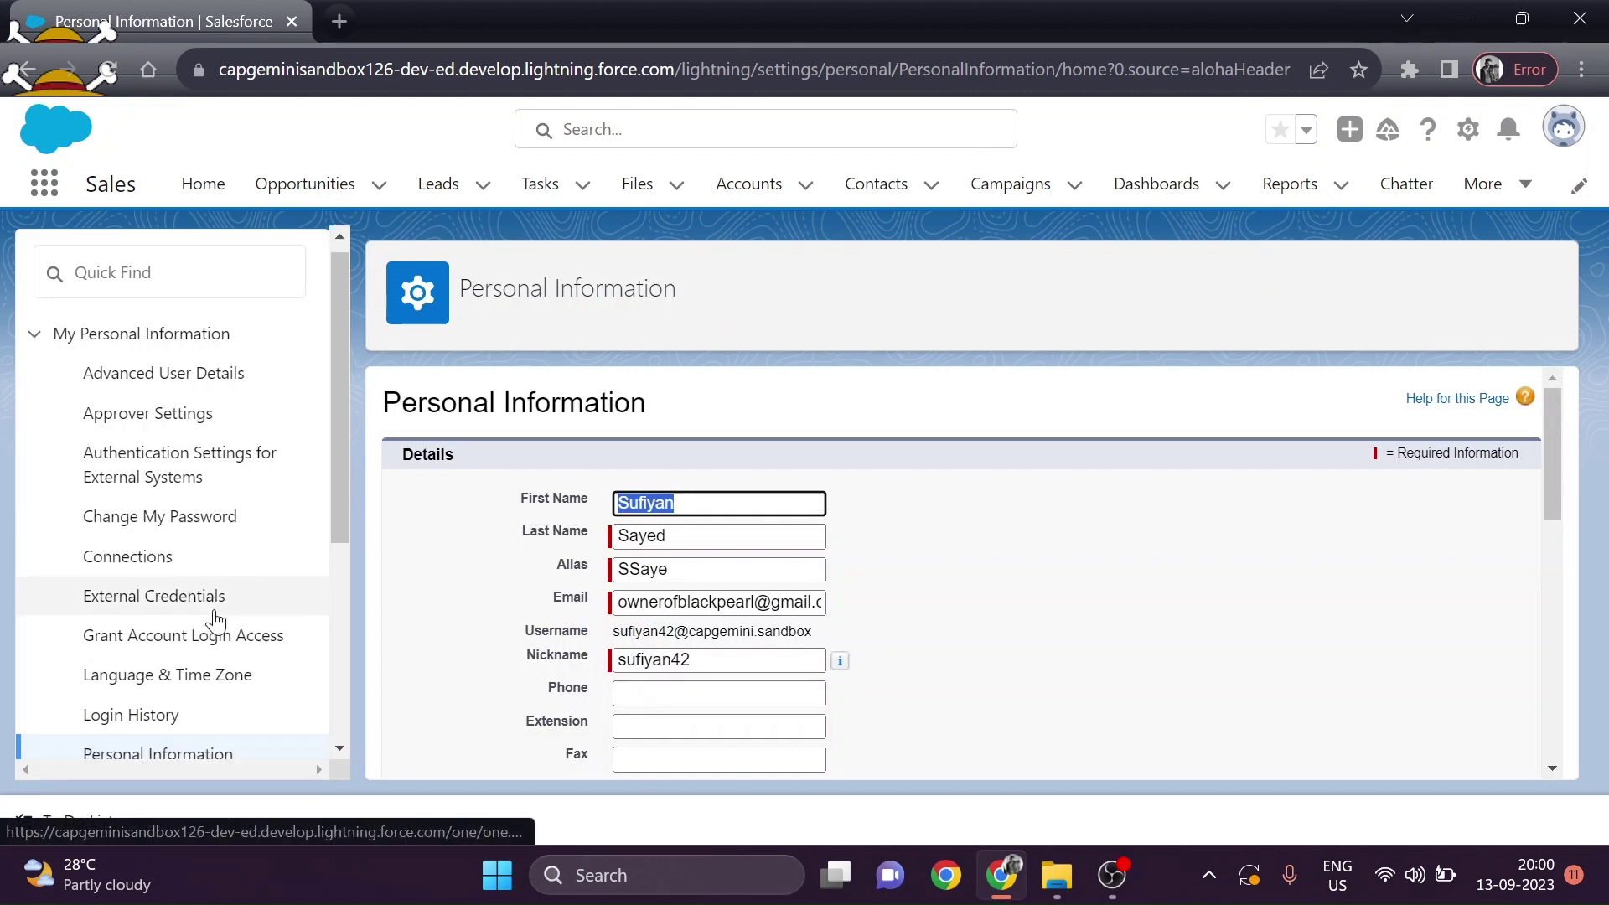
pyautogui.scroll(-2, 215, 620)
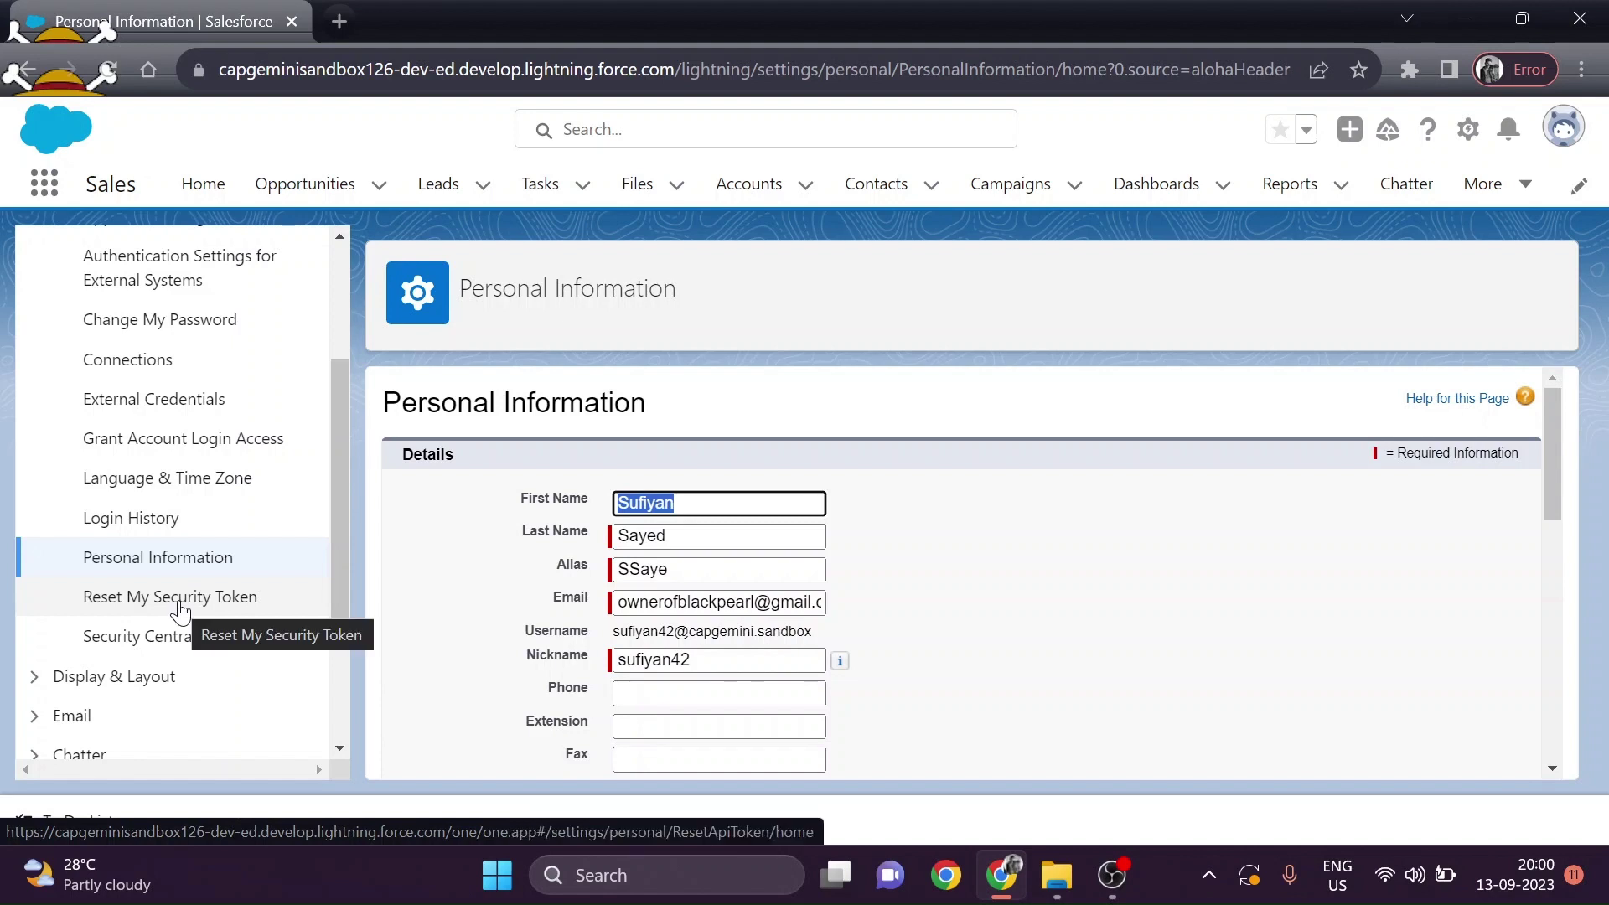
pyautogui.click(180, 612)
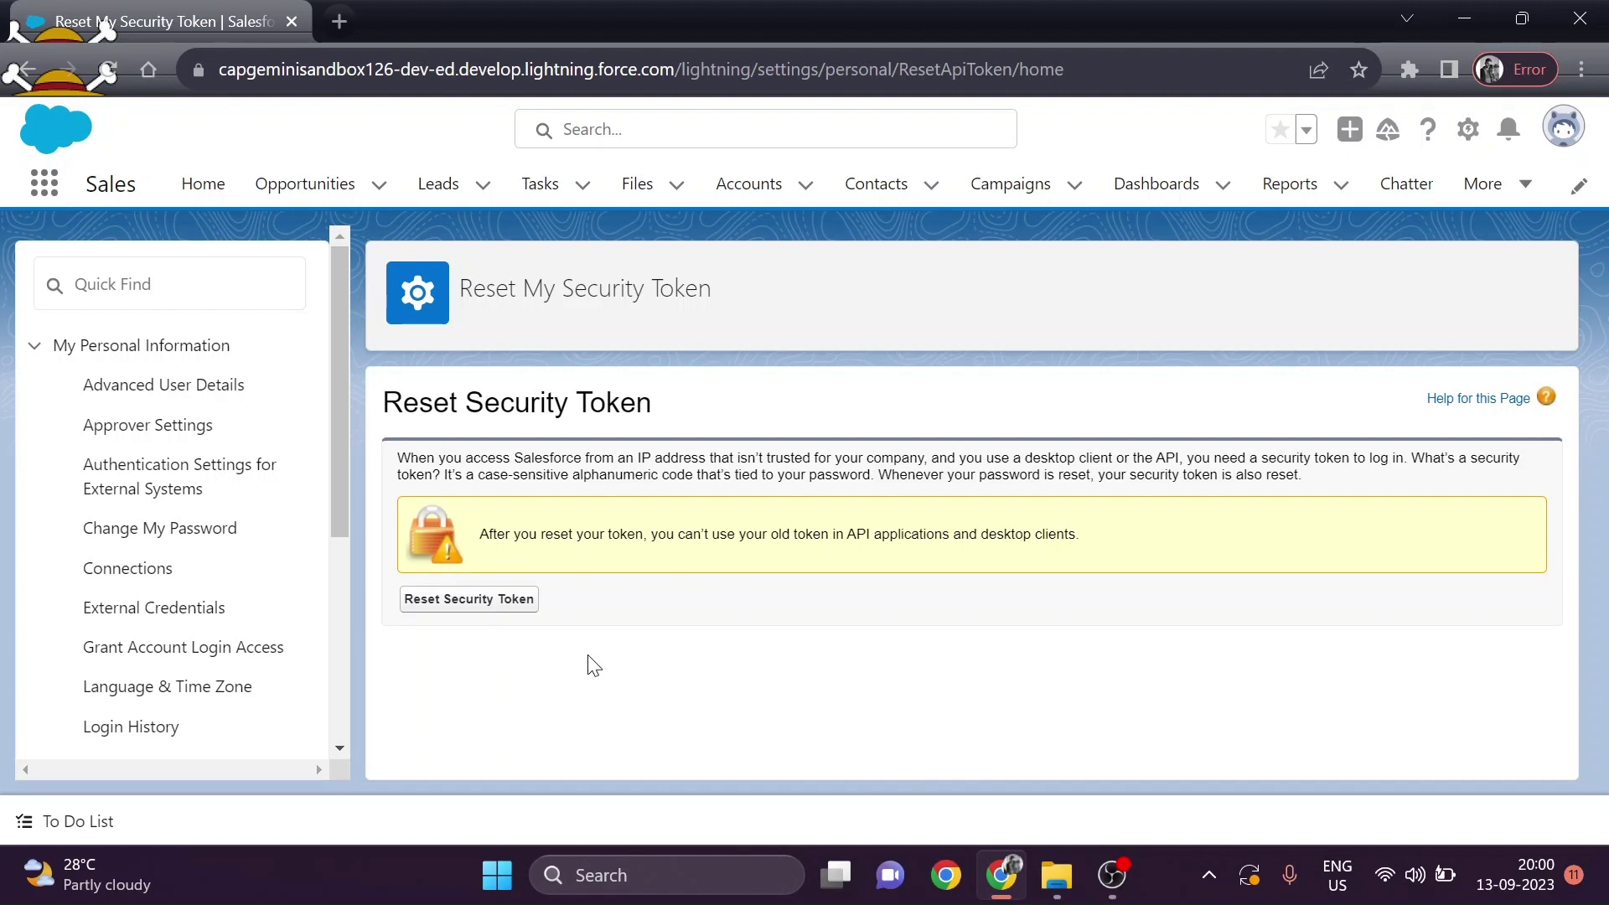
pyautogui.click(508, 600)
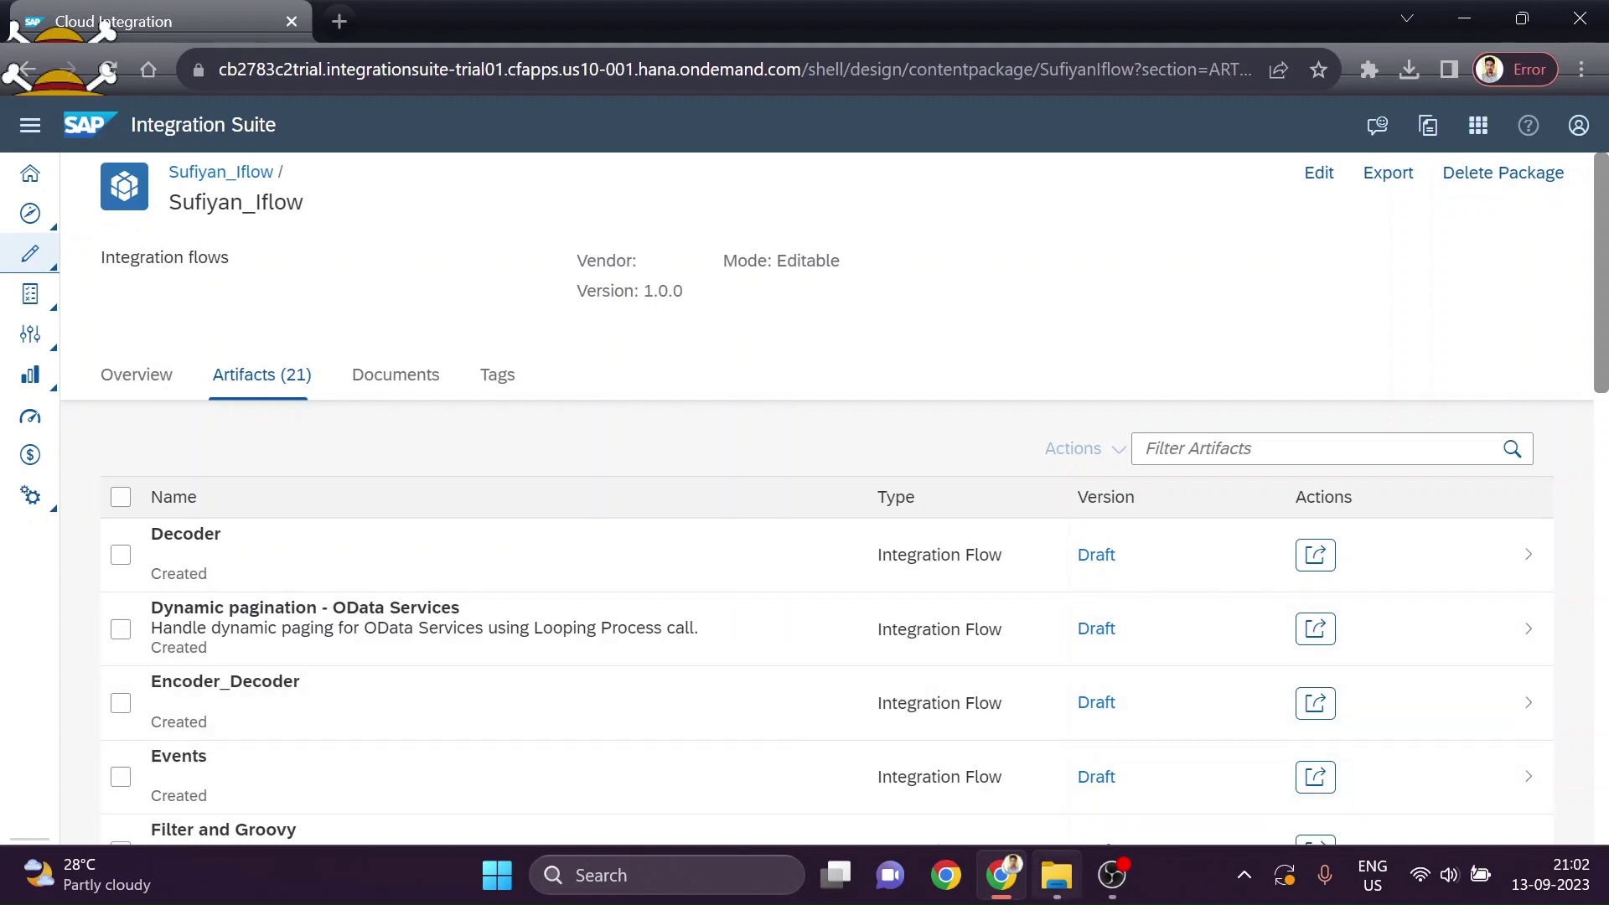
# Switch to File Explorer and locate salesforce.esa in the 1.0.15 Adapter folder of the CPISADPTSFO_15-70006141.ZIP archive.
pyautogui.click(1056, 875)
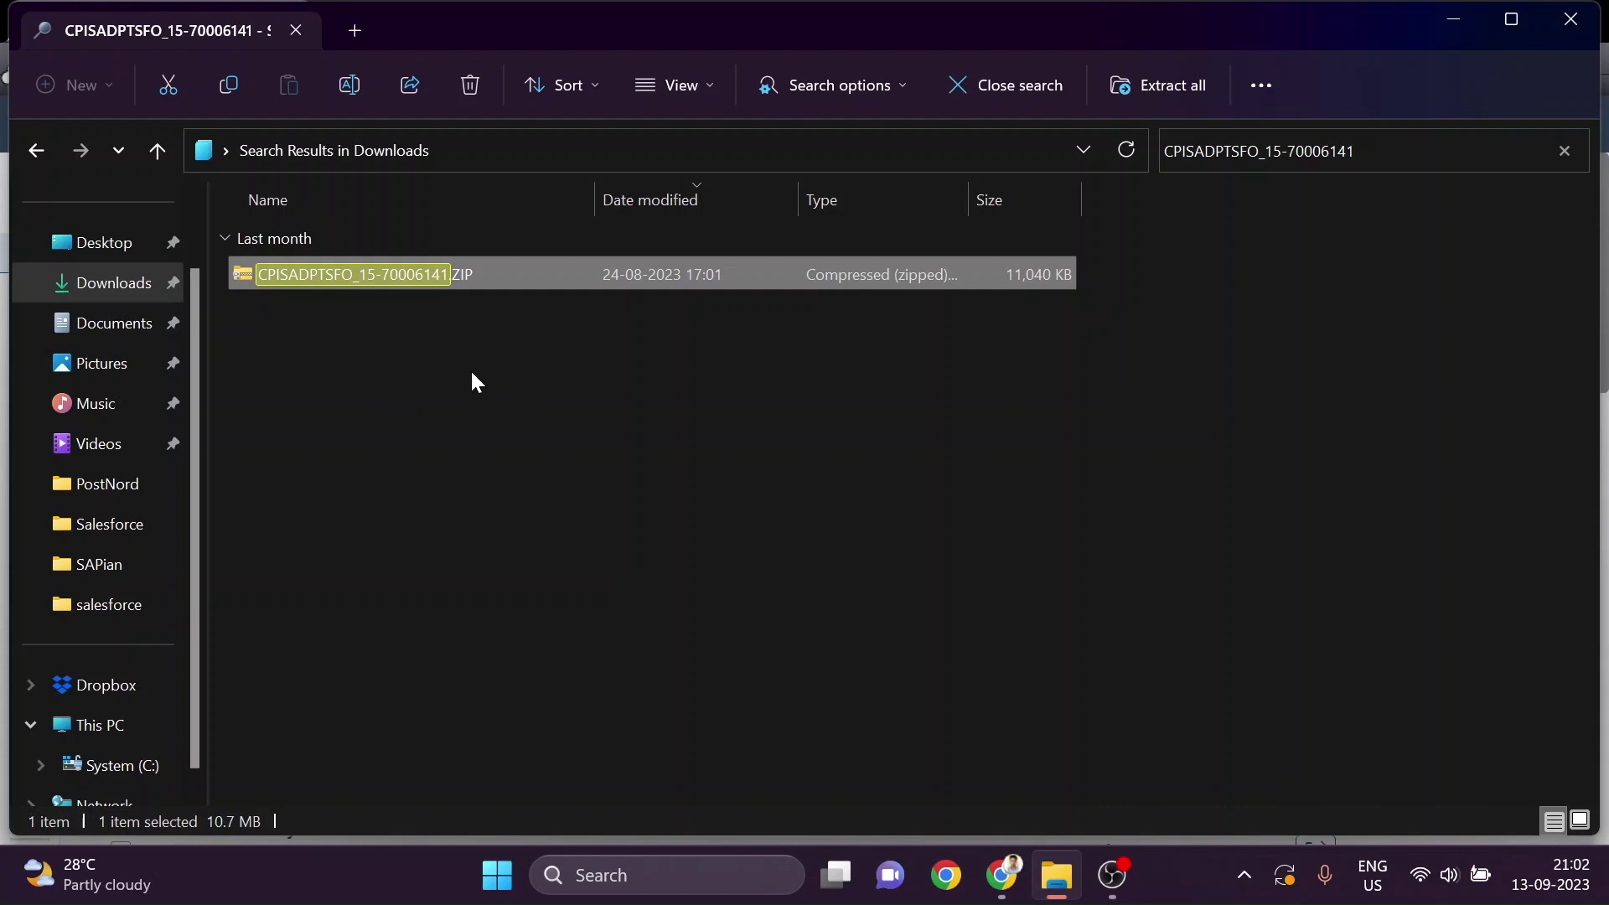
pyautogui.doubleClick(457, 280)
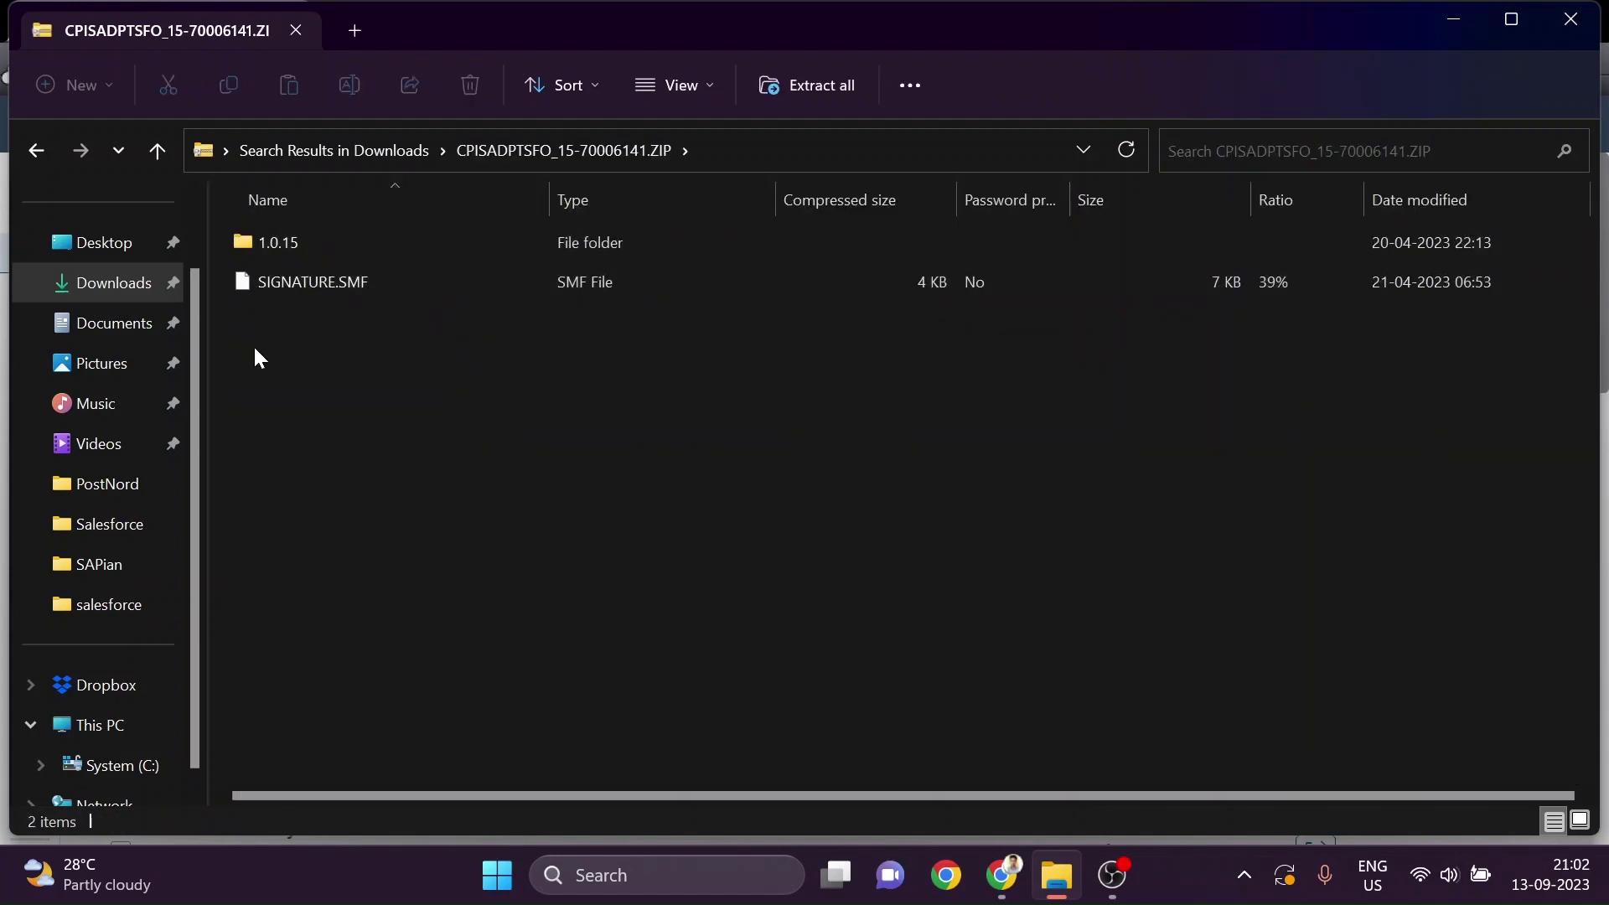
pyautogui.doubleClick(342, 235)
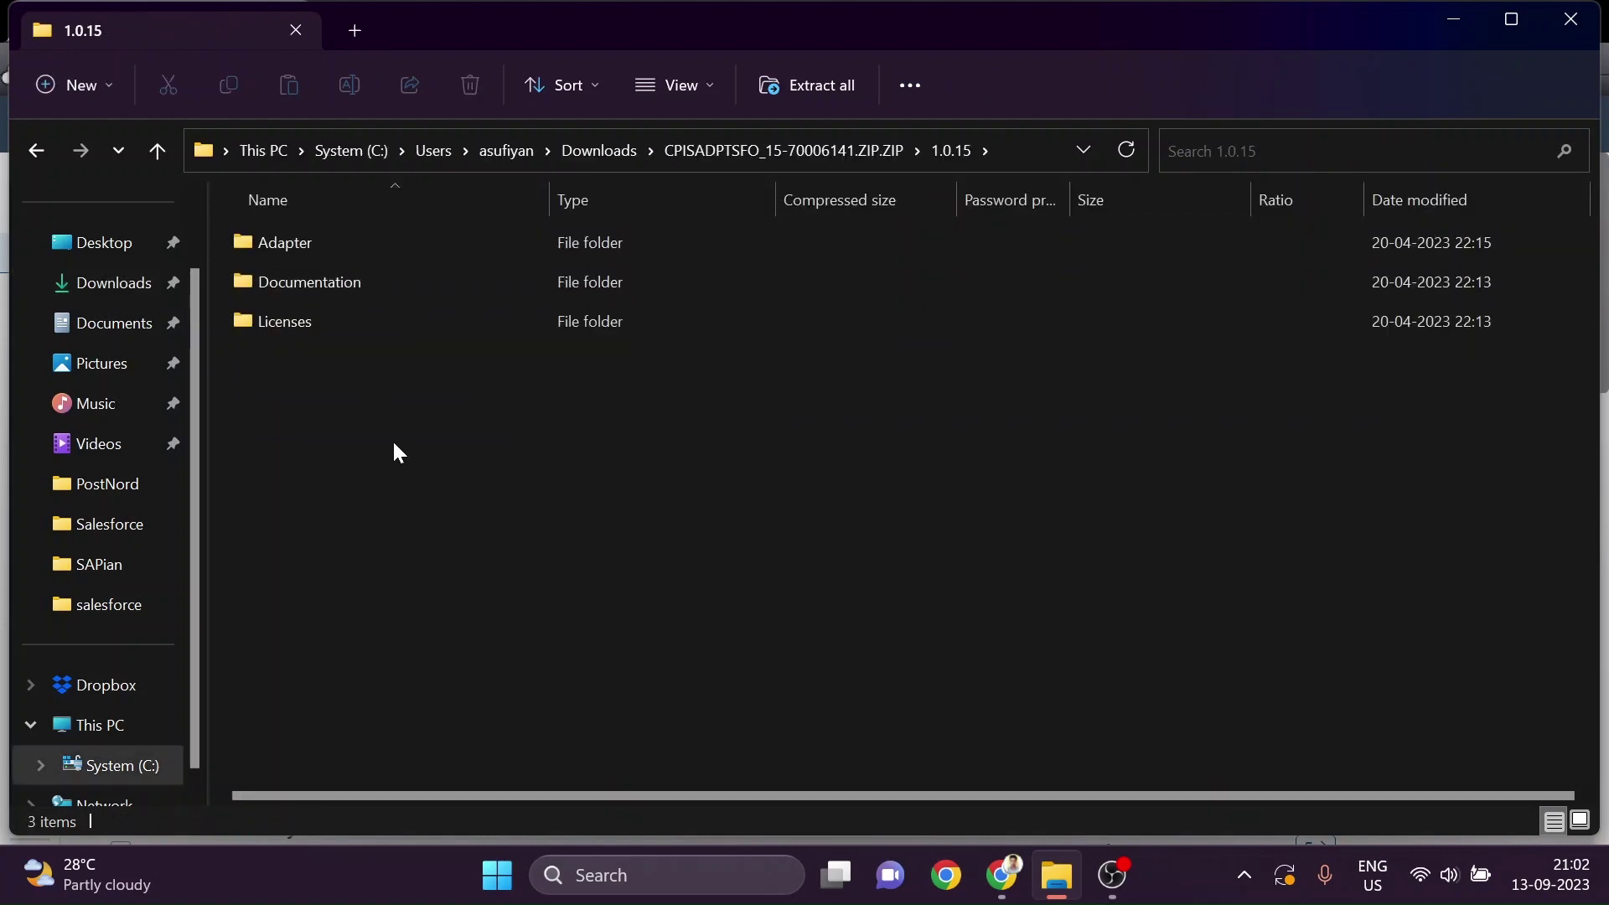
pyautogui.doubleClick(341, 243)
pyautogui.click(284, 287)
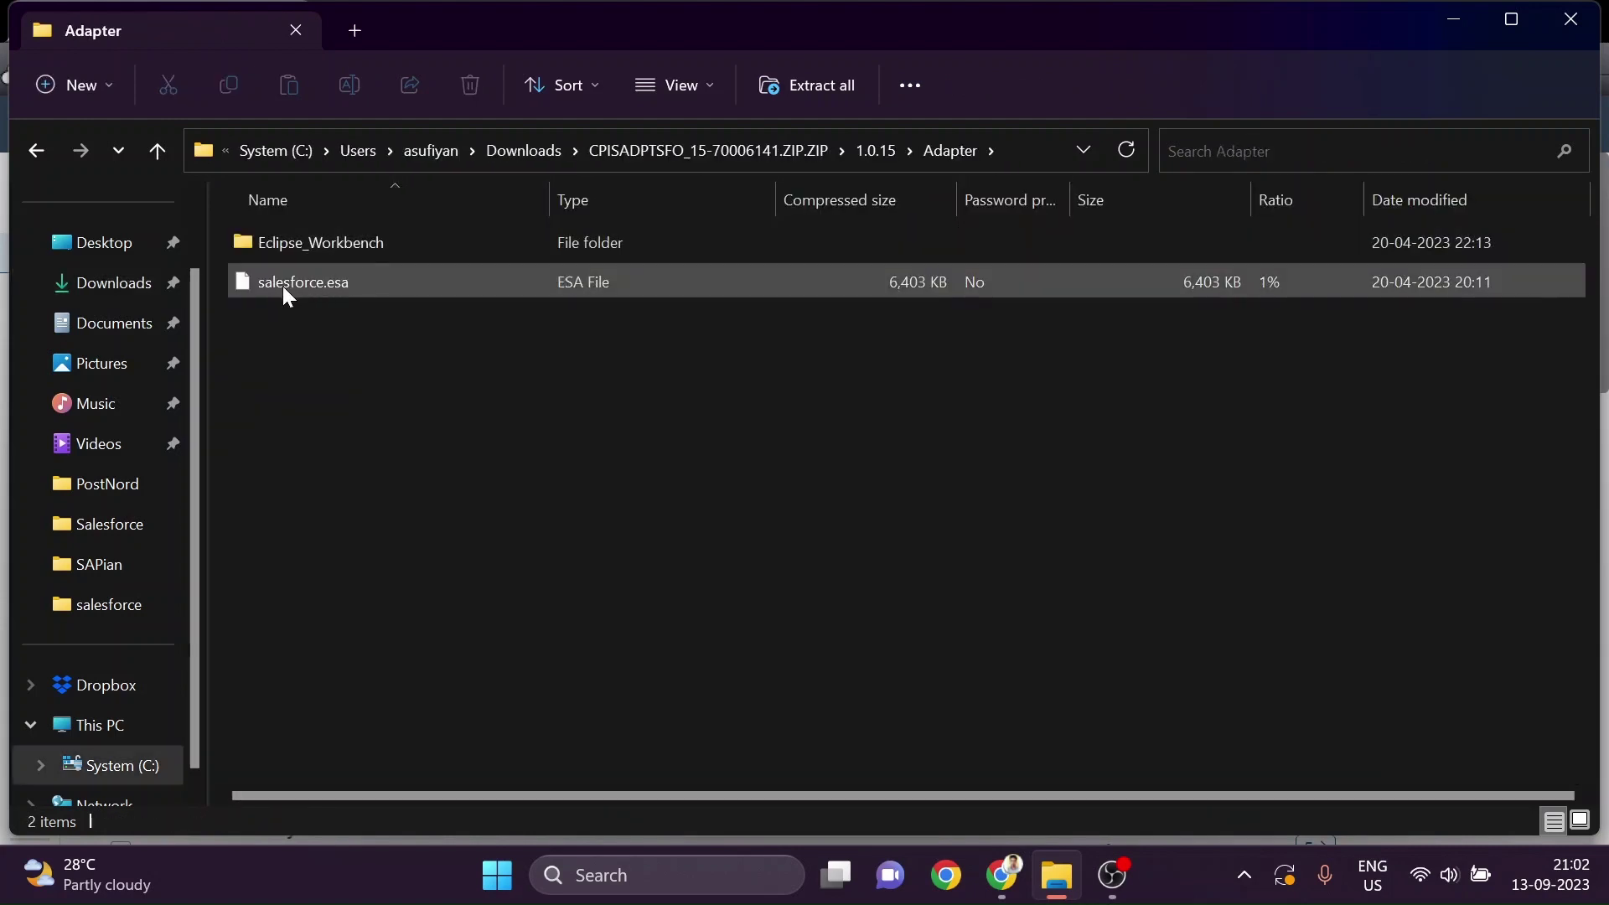
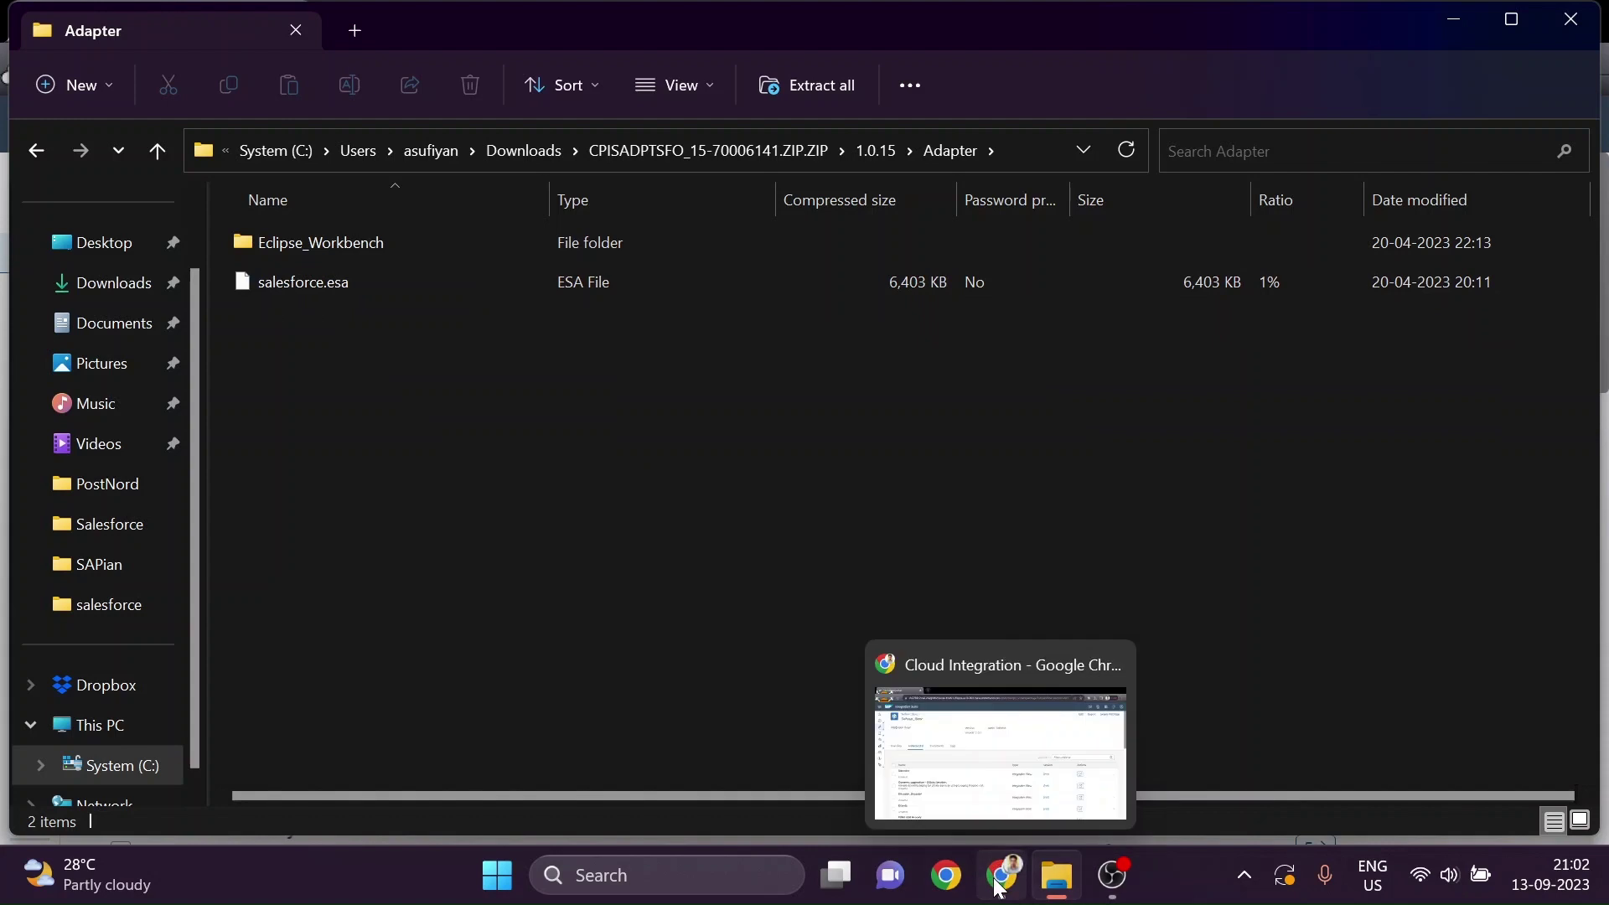
# Switch to SAP Integration Suite in Chrome, put the integration flows package in edit mode and start adding an Integration Adapter artifact.
pyautogui.click(999, 874)
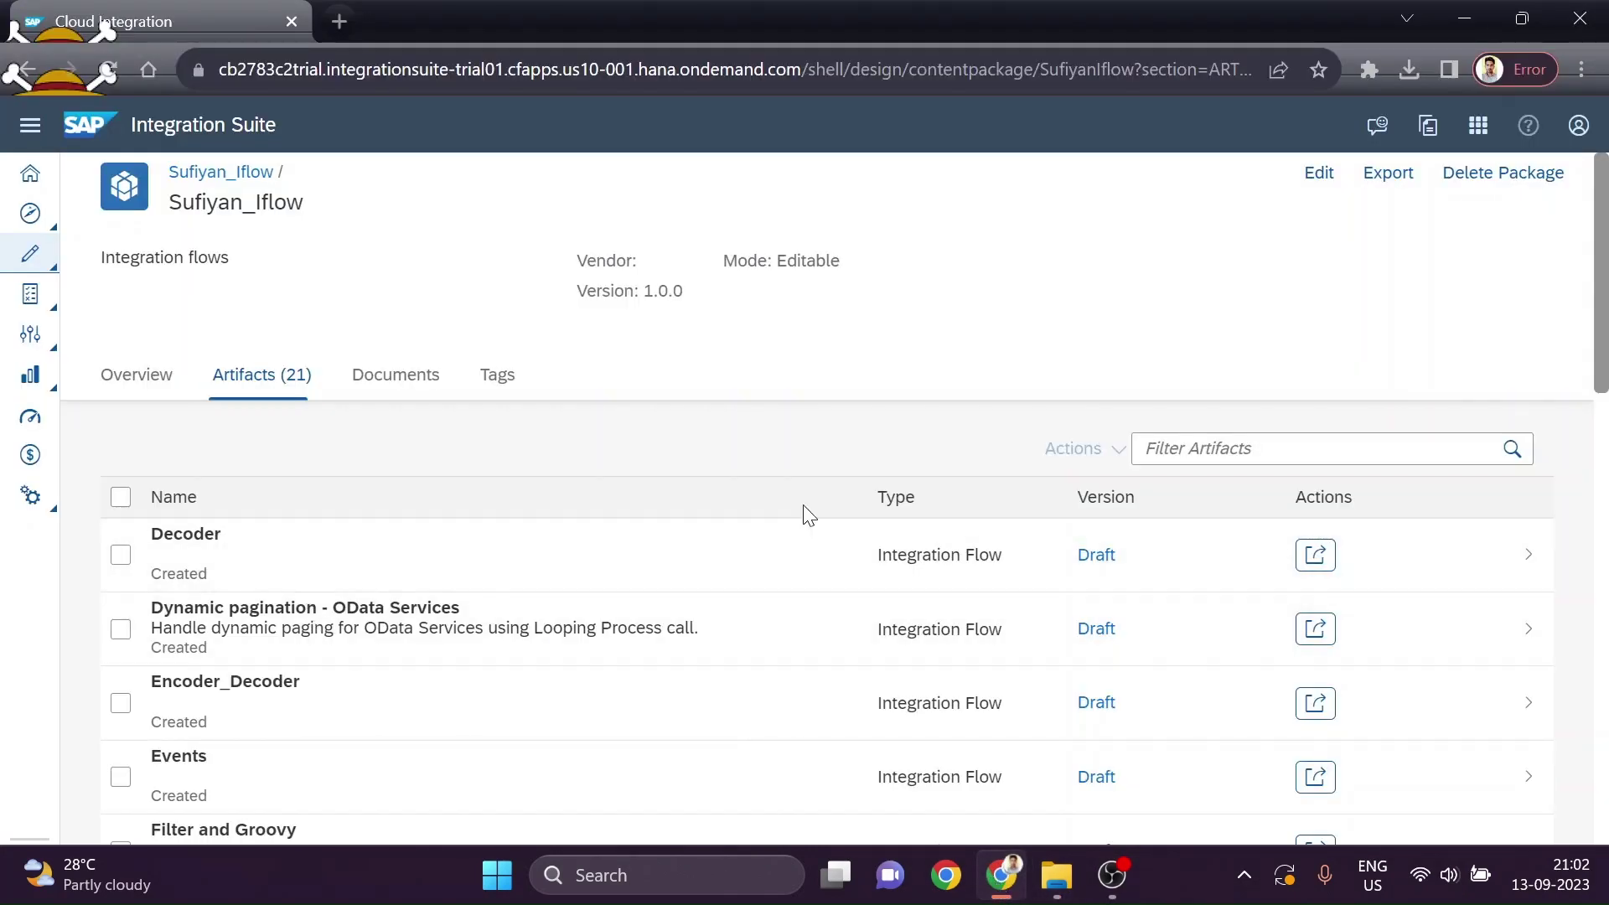
pyautogui.click(1312, 183)
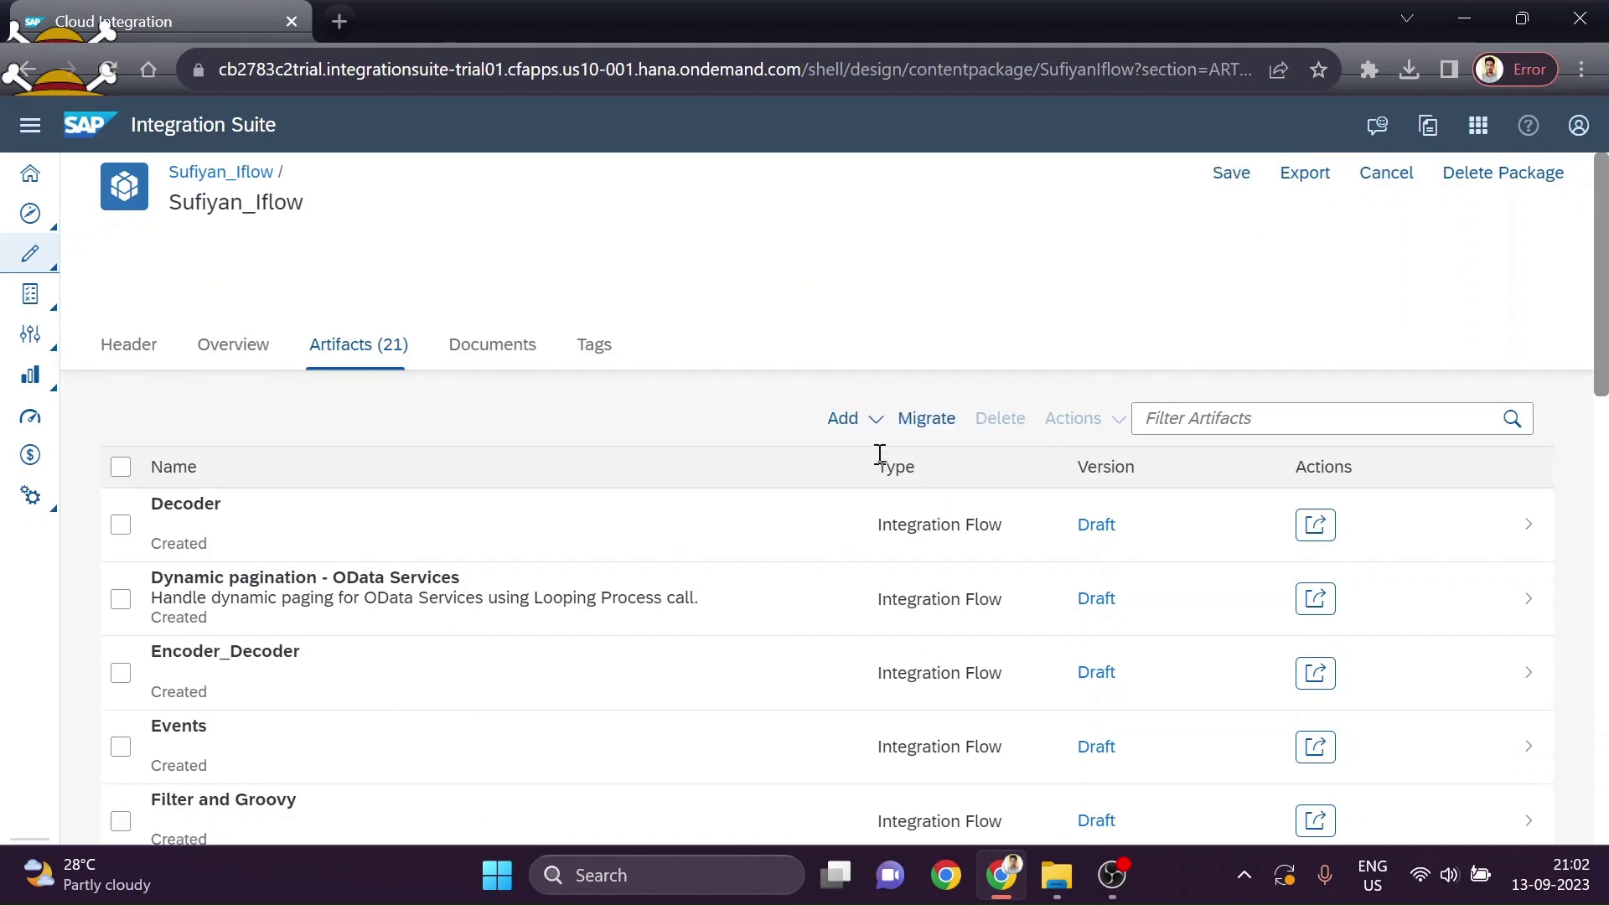
pyautogui.click(858, 421)
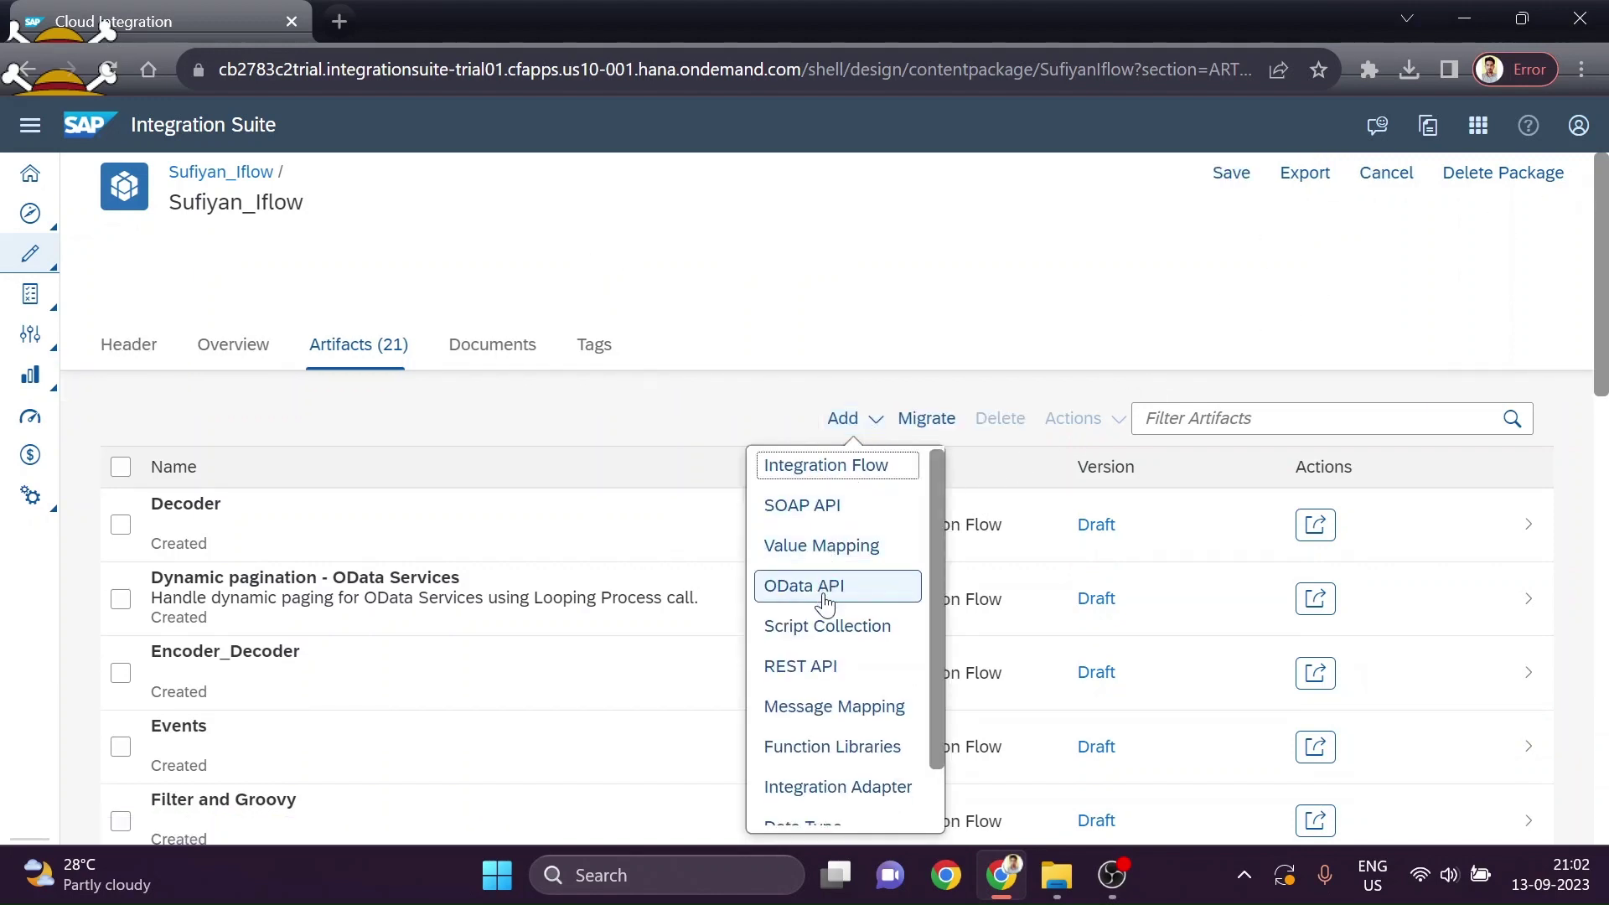
pyautogui.scroll(-1, 825, 706)
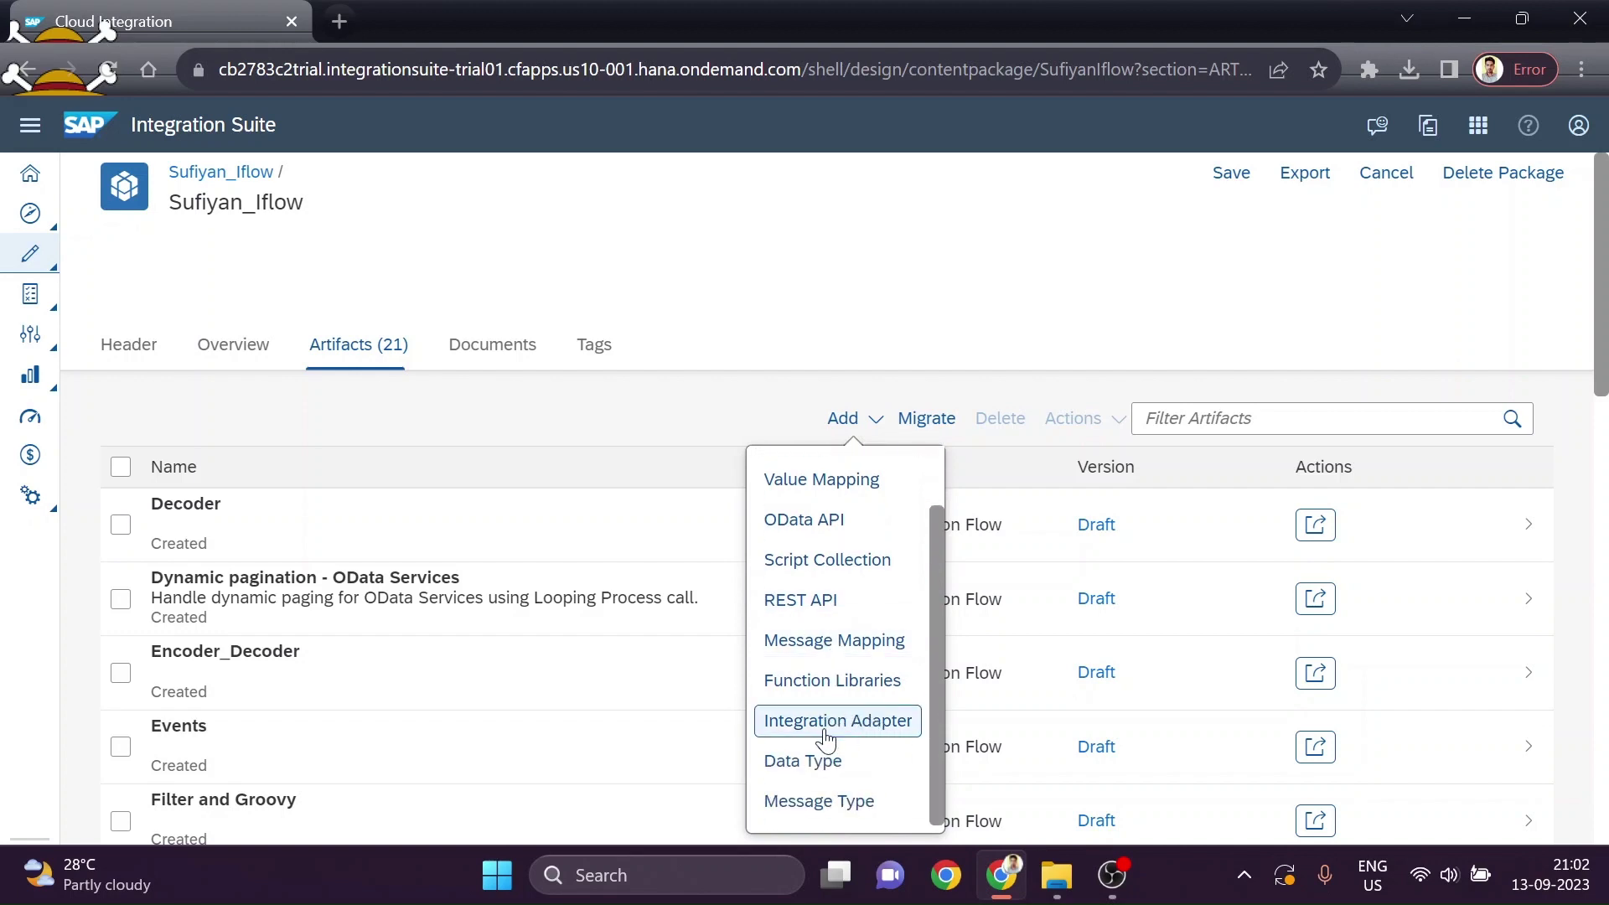
pyautogui.click(866, 731)
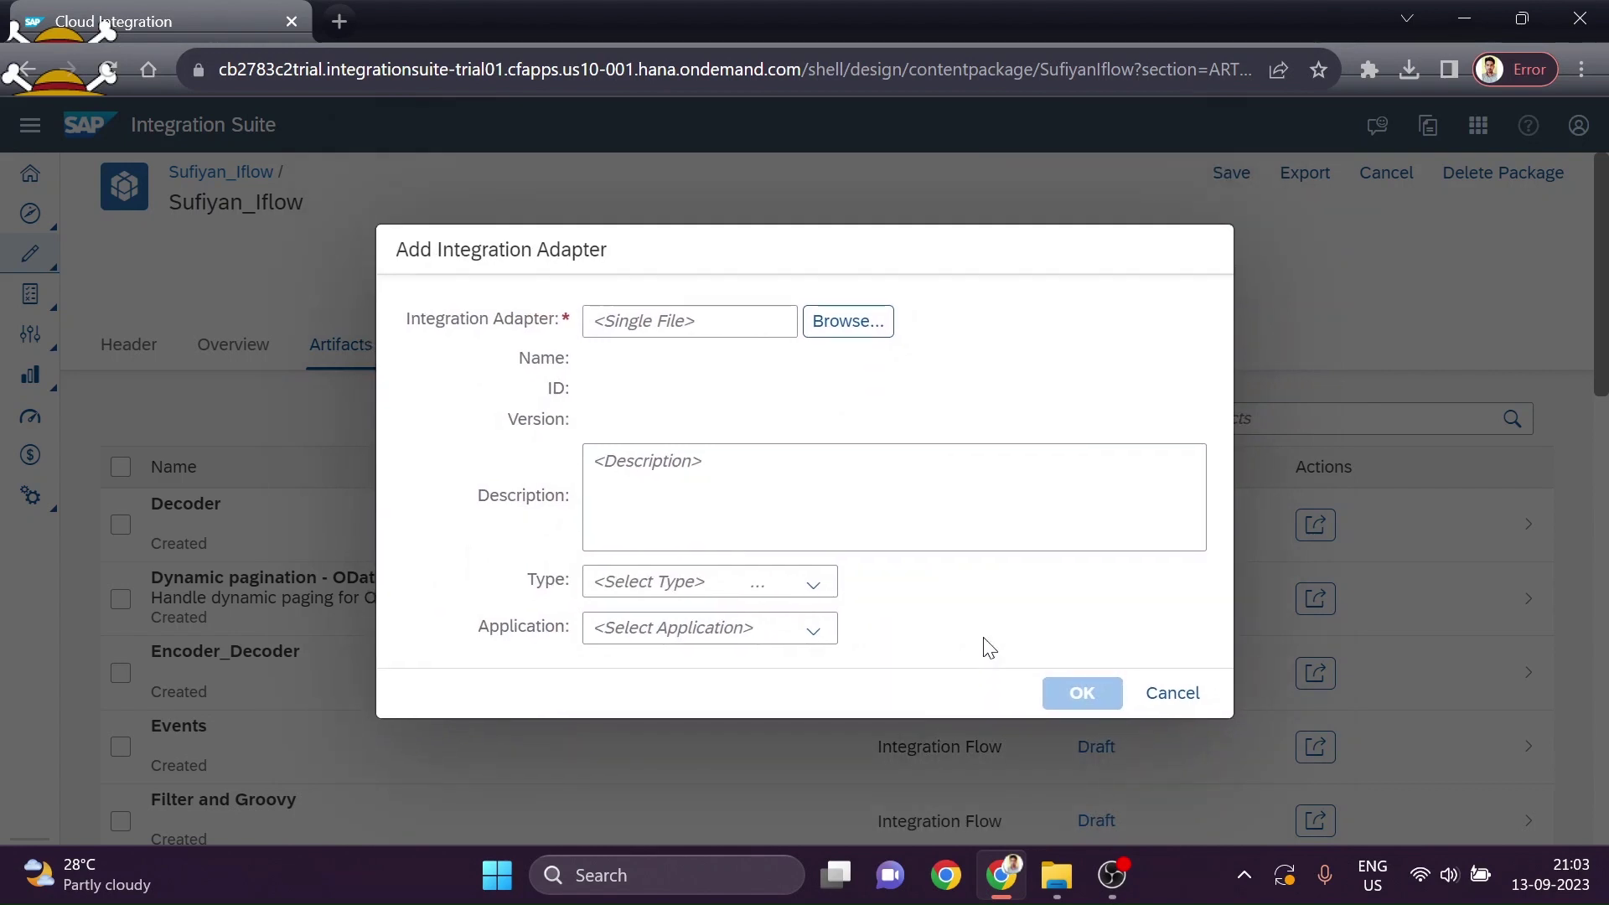
# Choose salesforce.esa from the Desktop folder SF > 1.0.15 > Adapter and create the integration adapter with it.
pyautogui.click(840, 327)
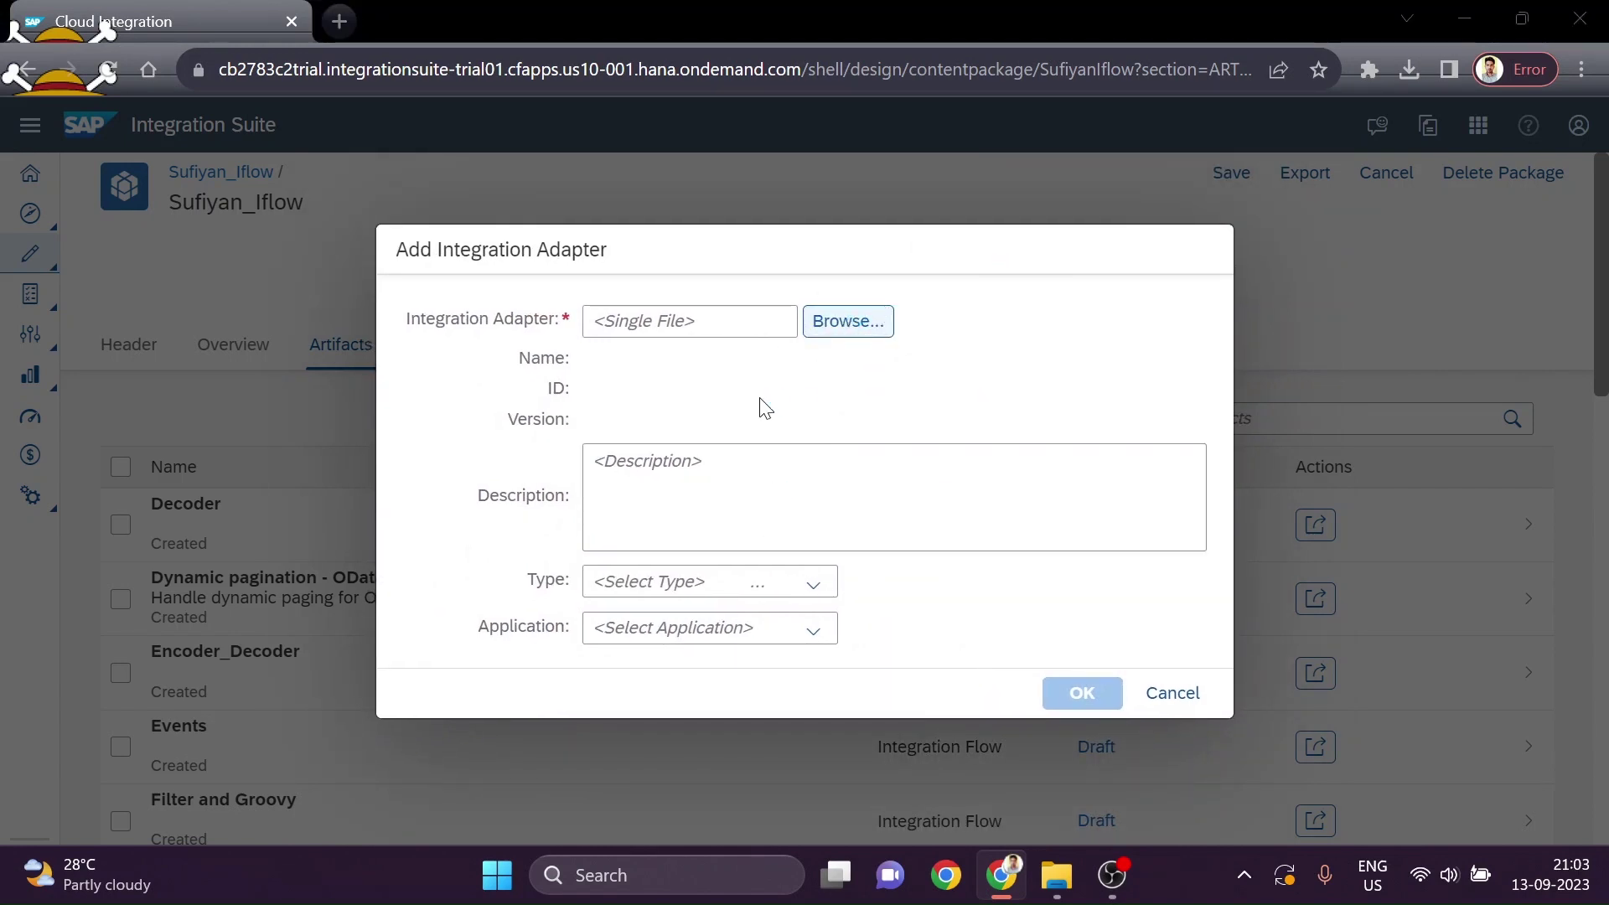
pyautogui.click(88, 287)
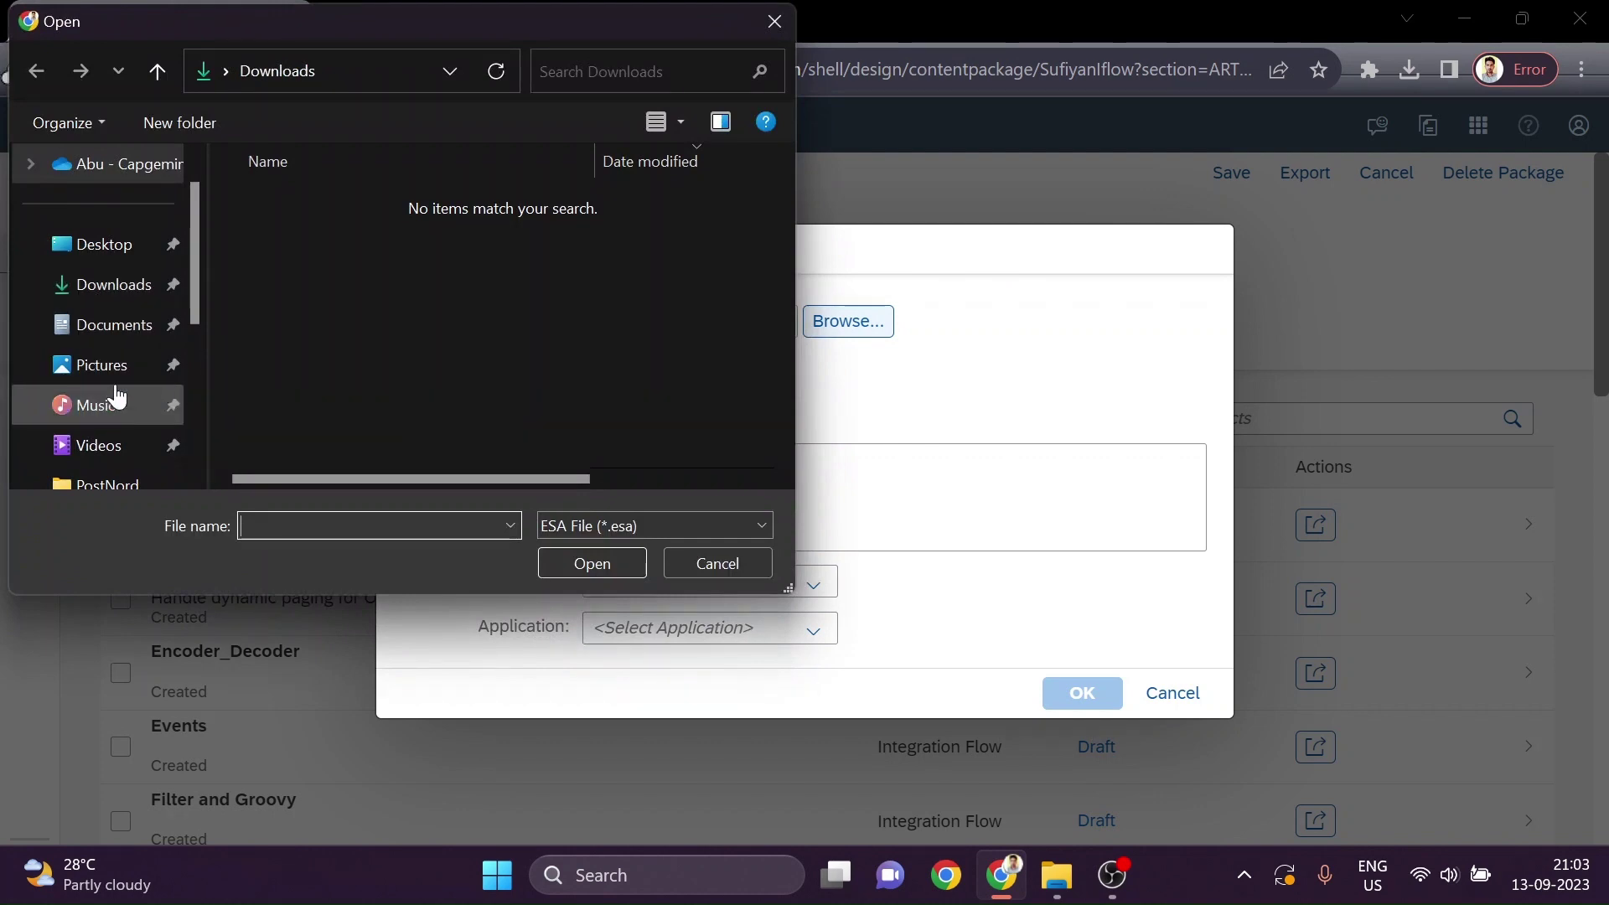
pyautogui.click(115, 258)
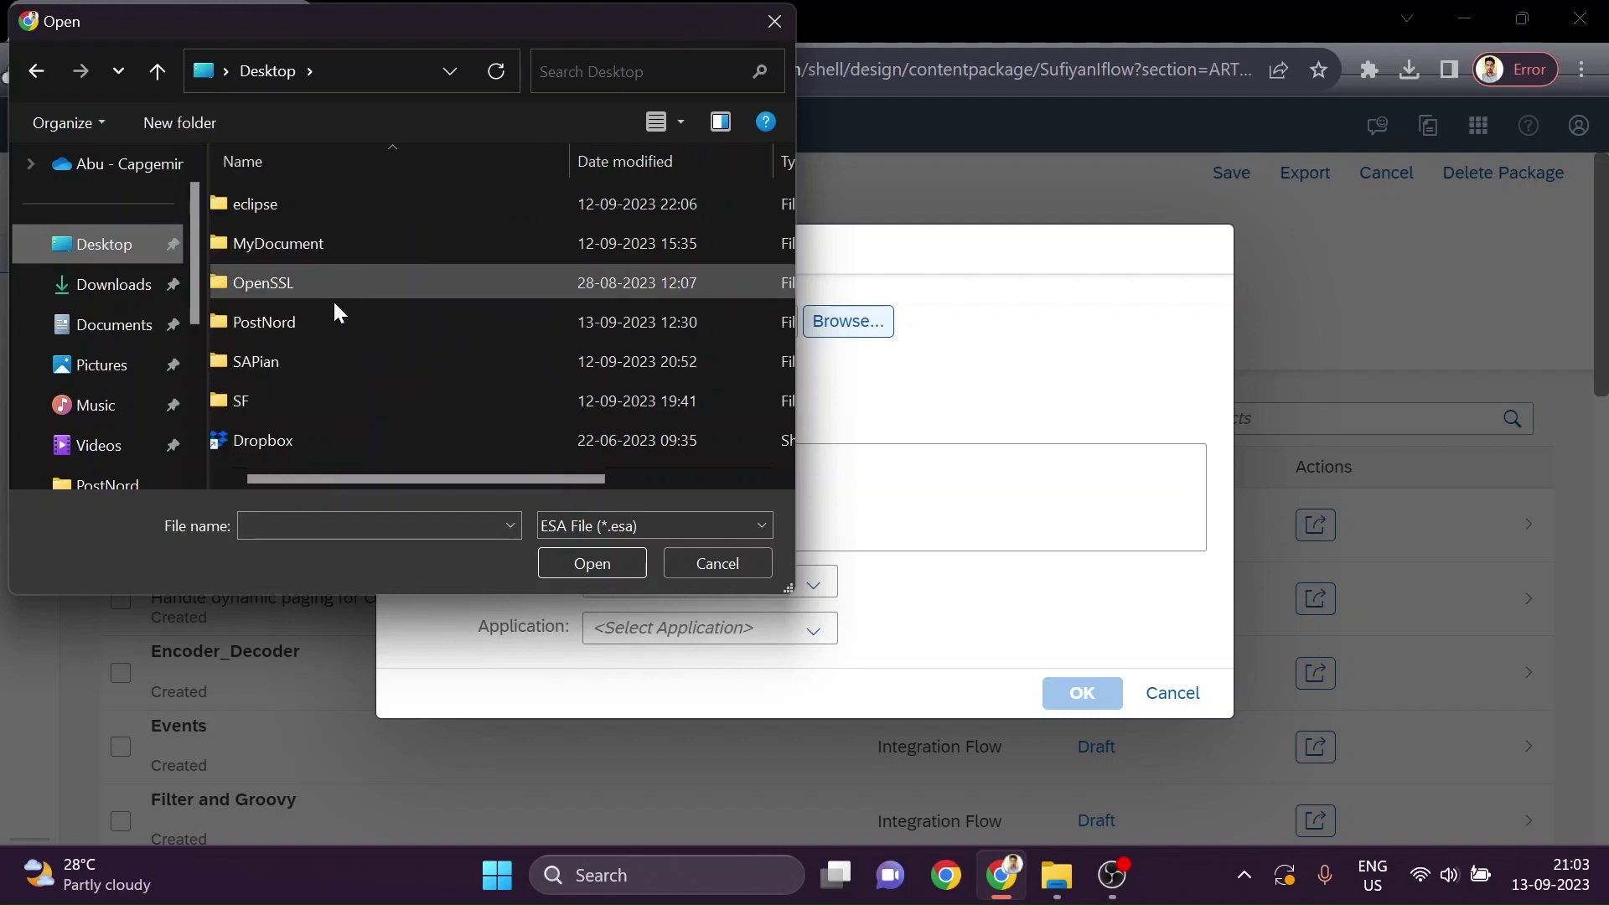
pyautogui.doubleClick(298, 412)
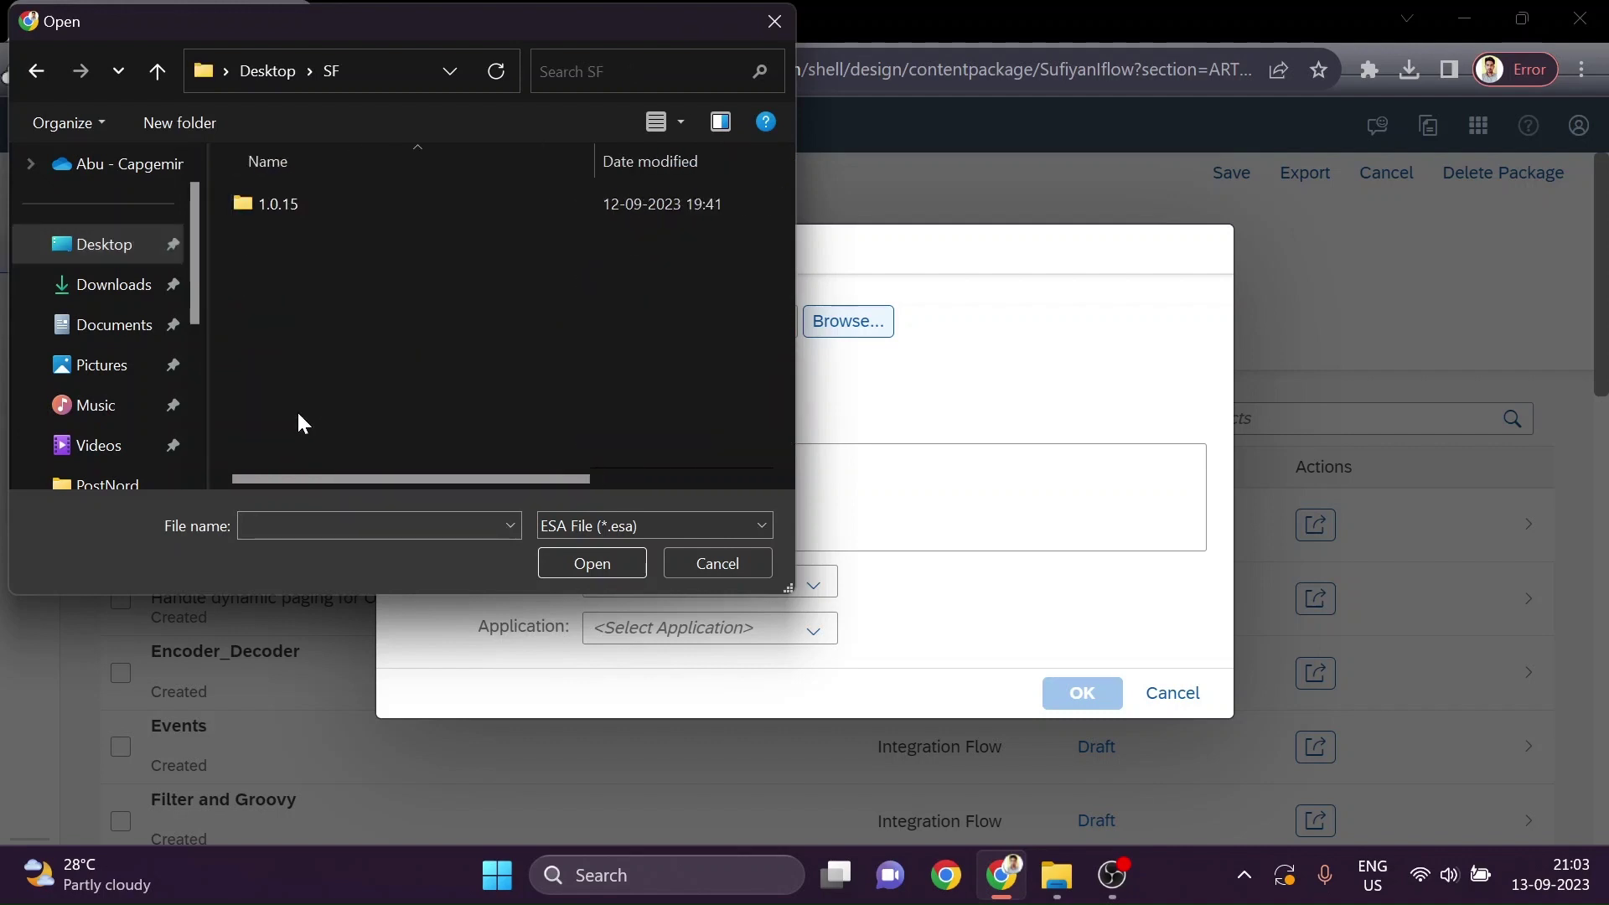
pyautogui.doubleClick(293, 207)
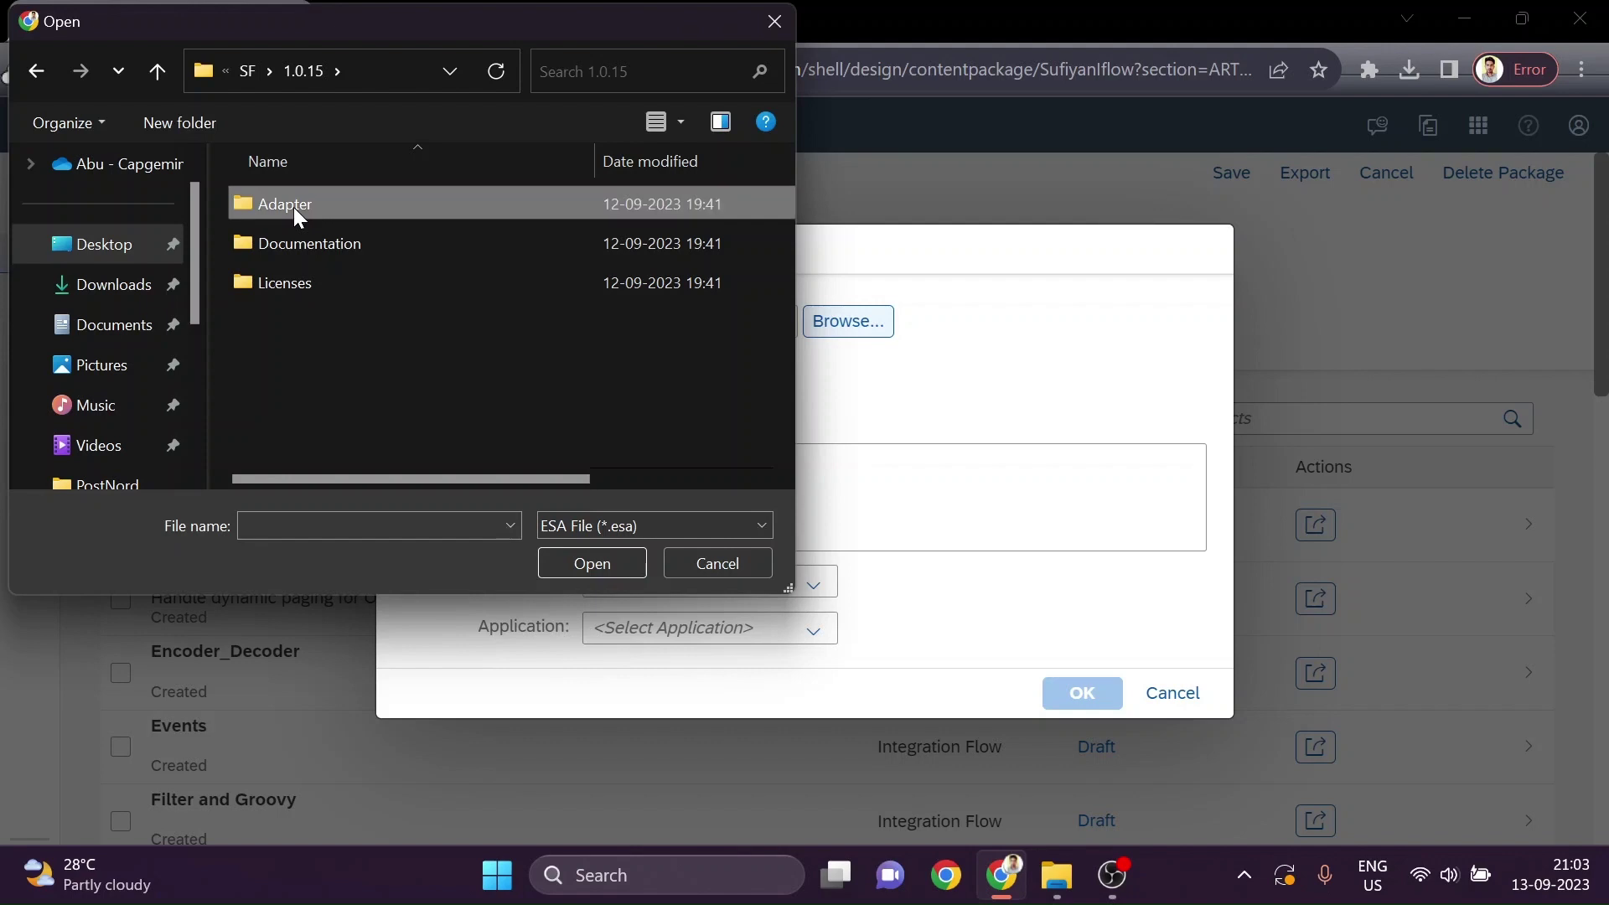
pyautogui.doubleClick(293, 207)
pyautogui.click(350, 243)
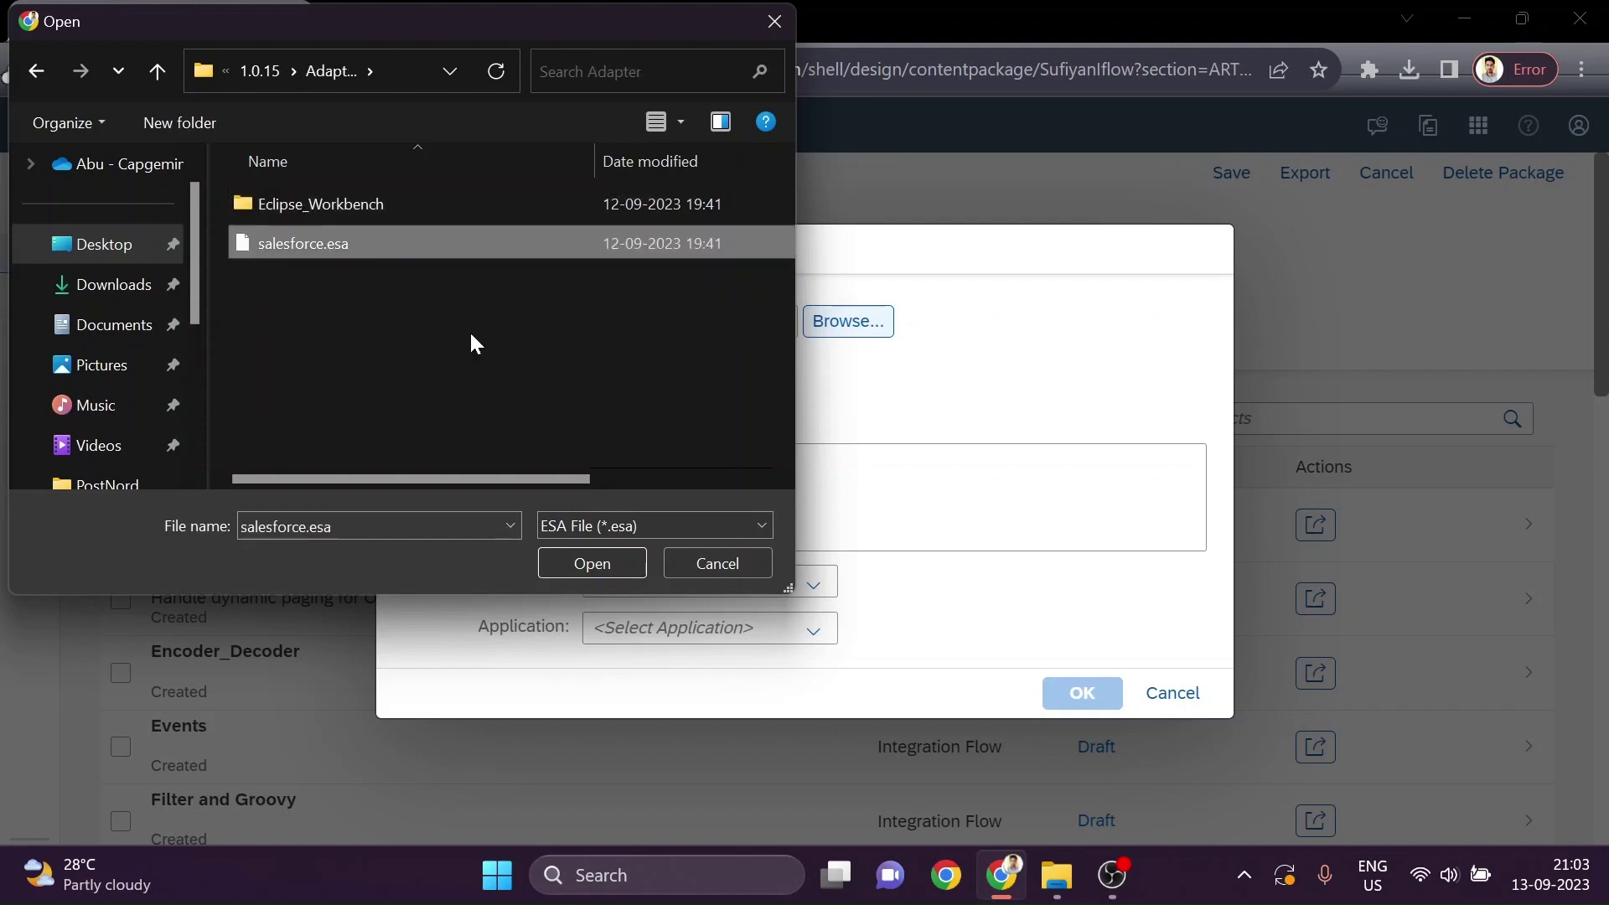
pyautogui.click(574, 566)
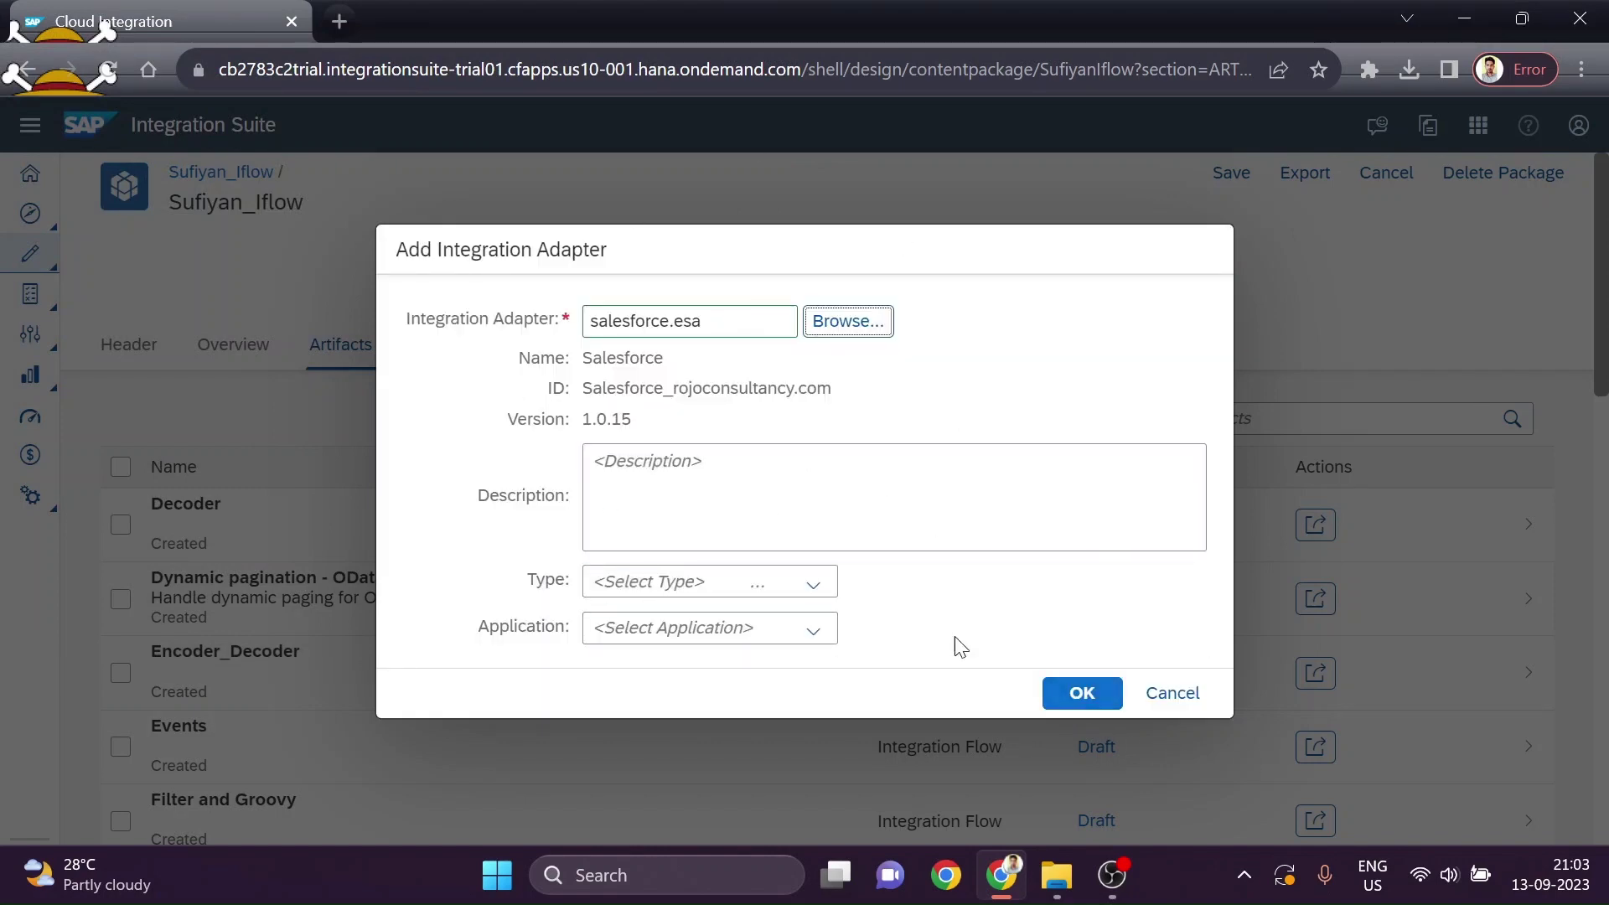
pyautogui.click(1082, 702)
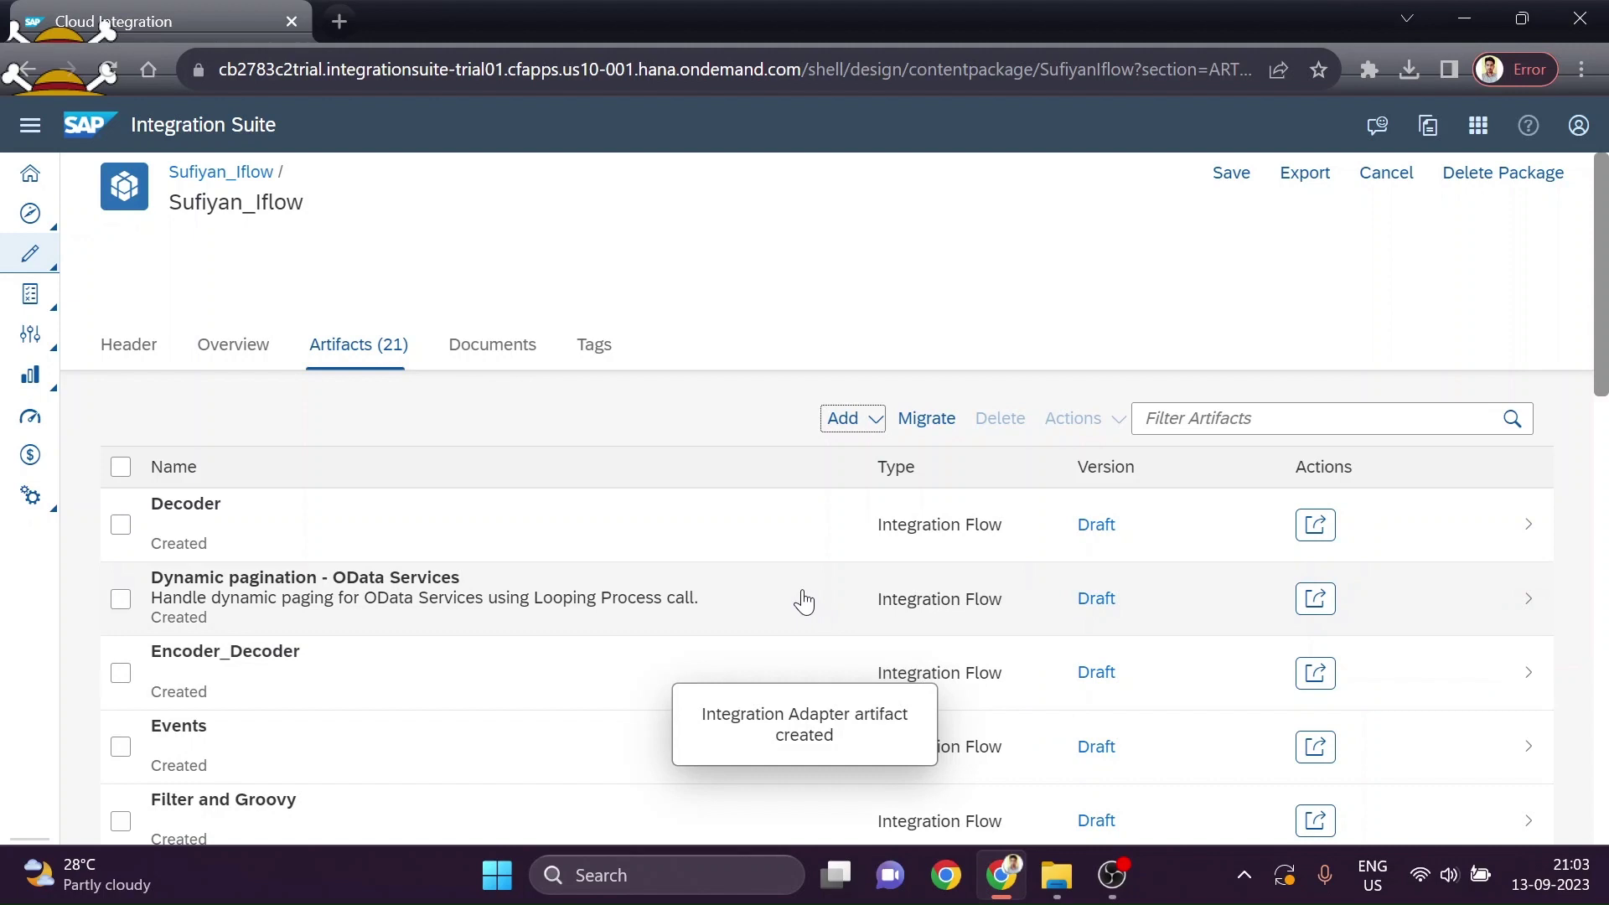
# Deploy the Salesforce integration adapter, version 1.0.15, from the package's artifact list.
pyautogui.scroll(-2, 803, 600)
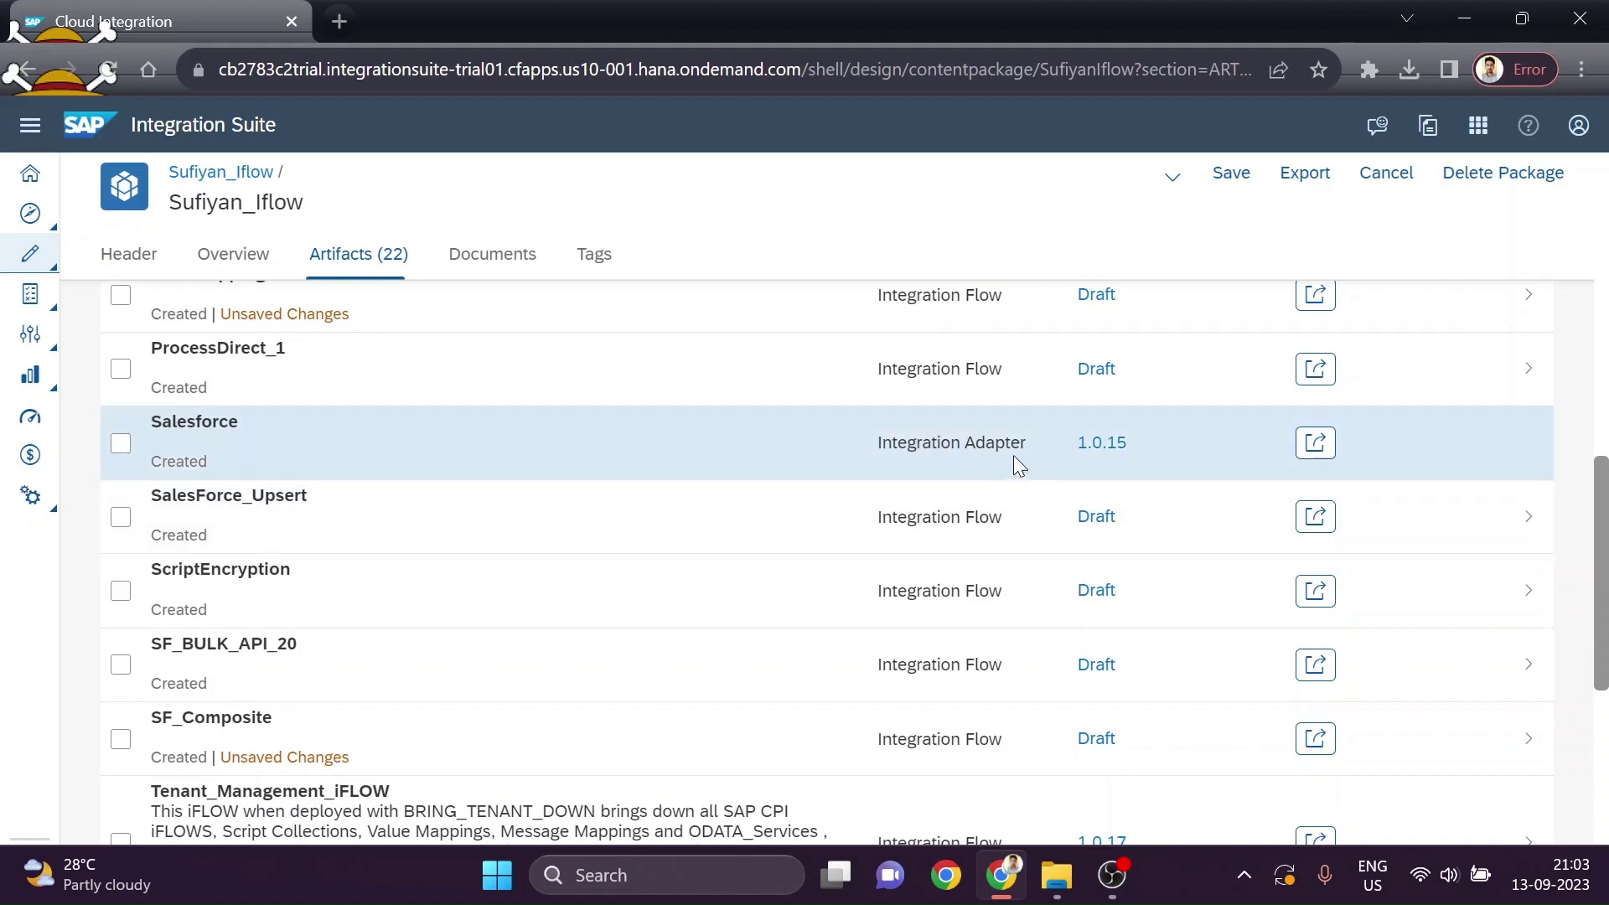
pyautogui.click(1312, 450)
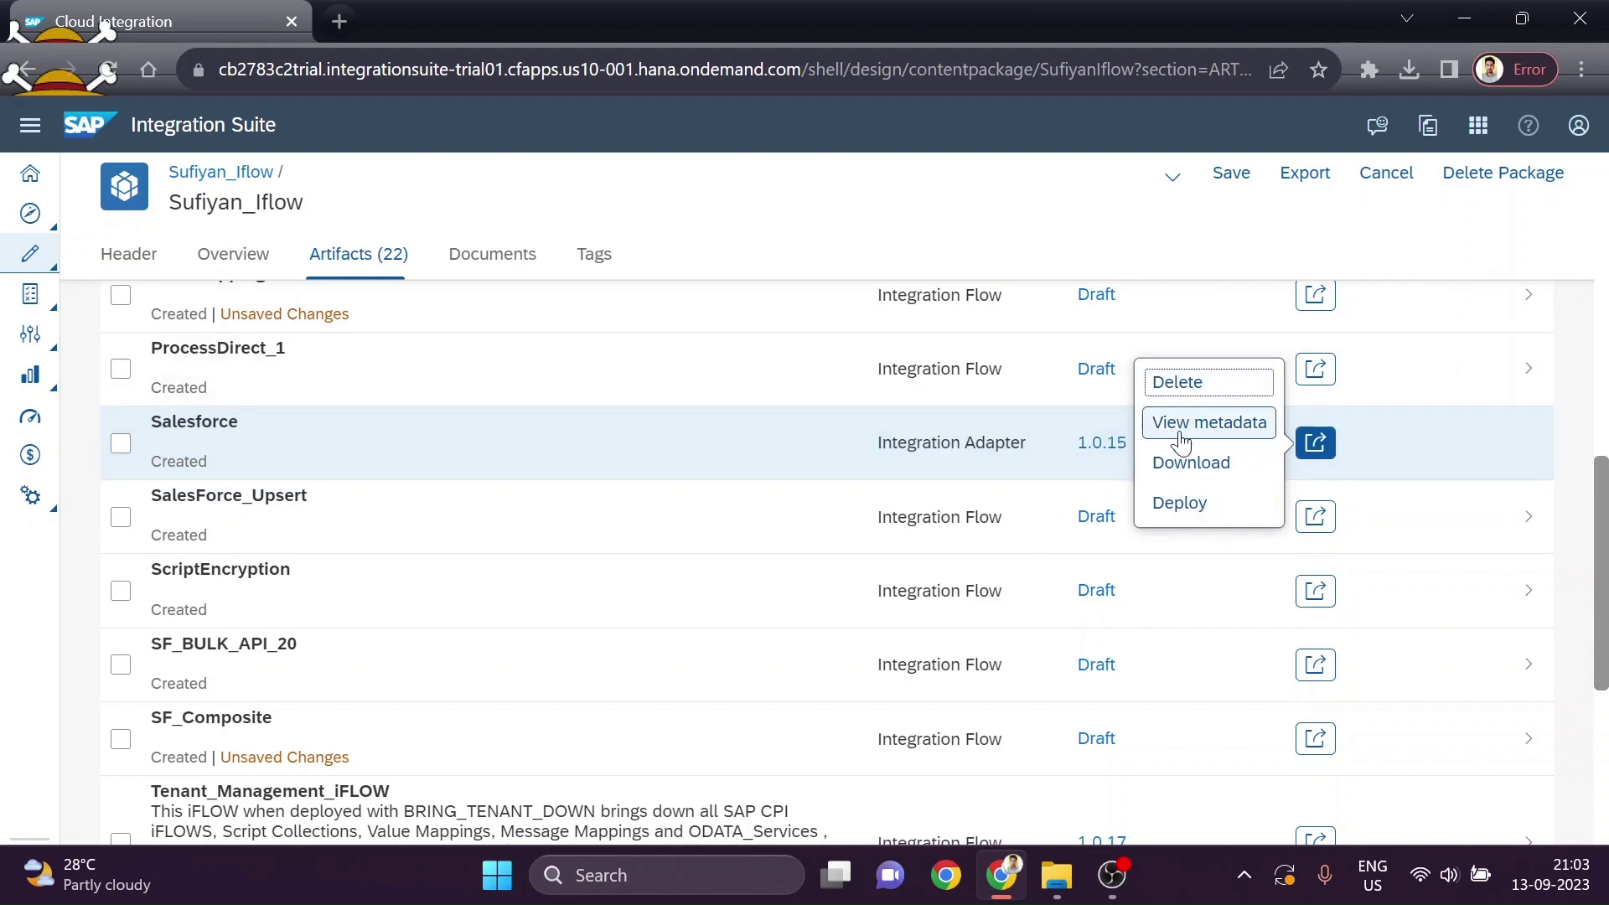
pyautogui.click(1203, 505)
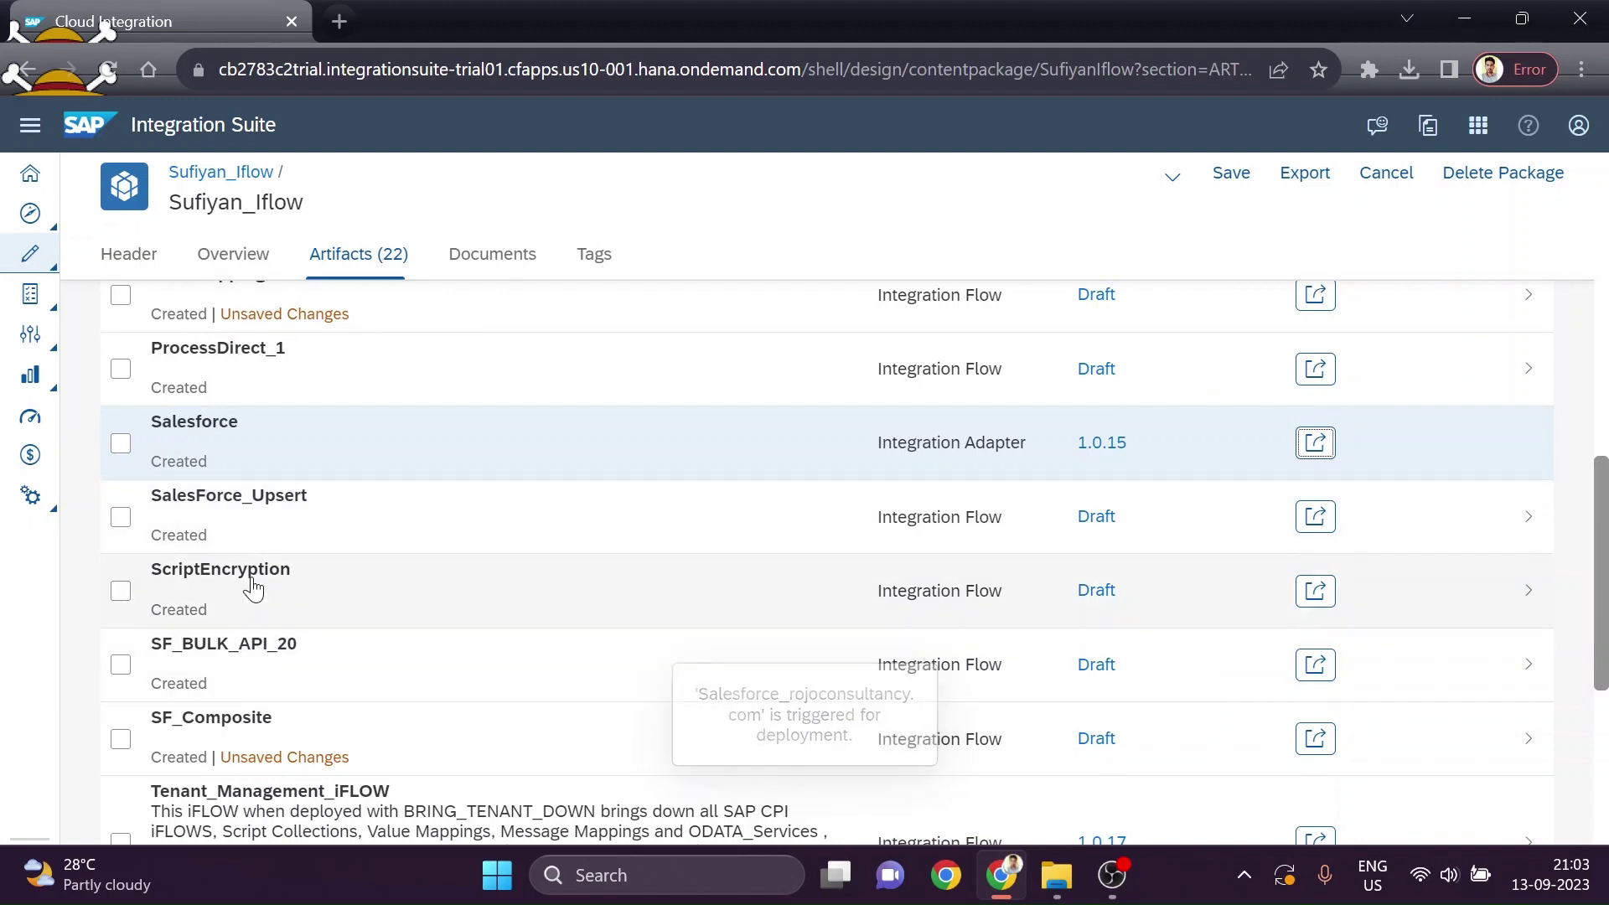
# Check the Salesforce adapter's deployment status under all managed integration content in the integrations monitor.
pyautogui.click(32, 389)
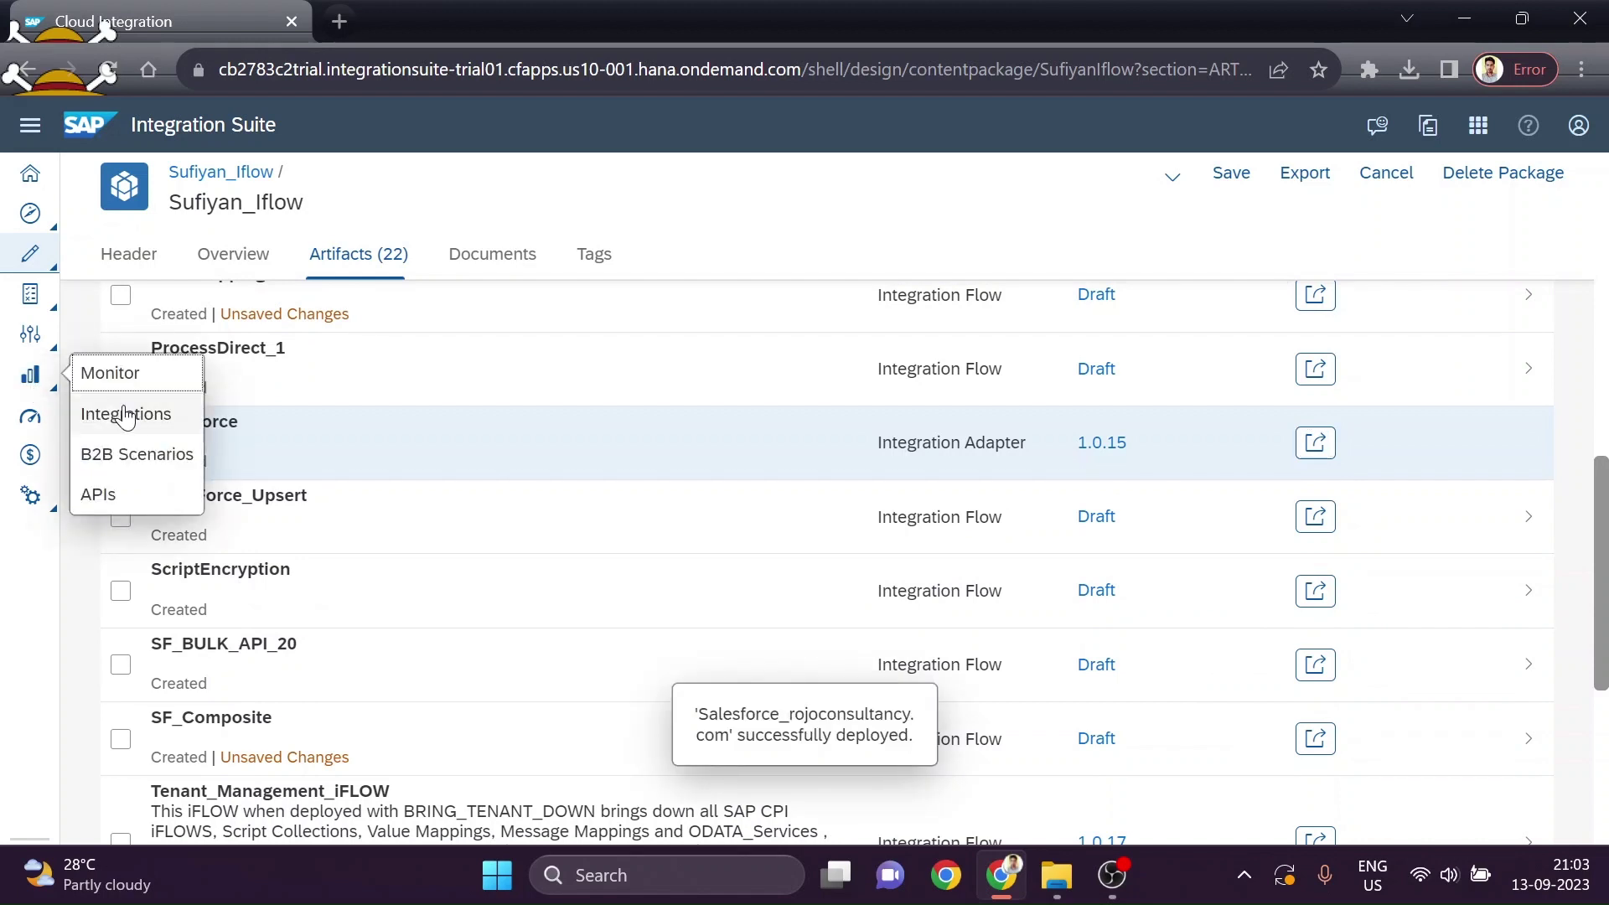
pyautogui.click(130, 413)
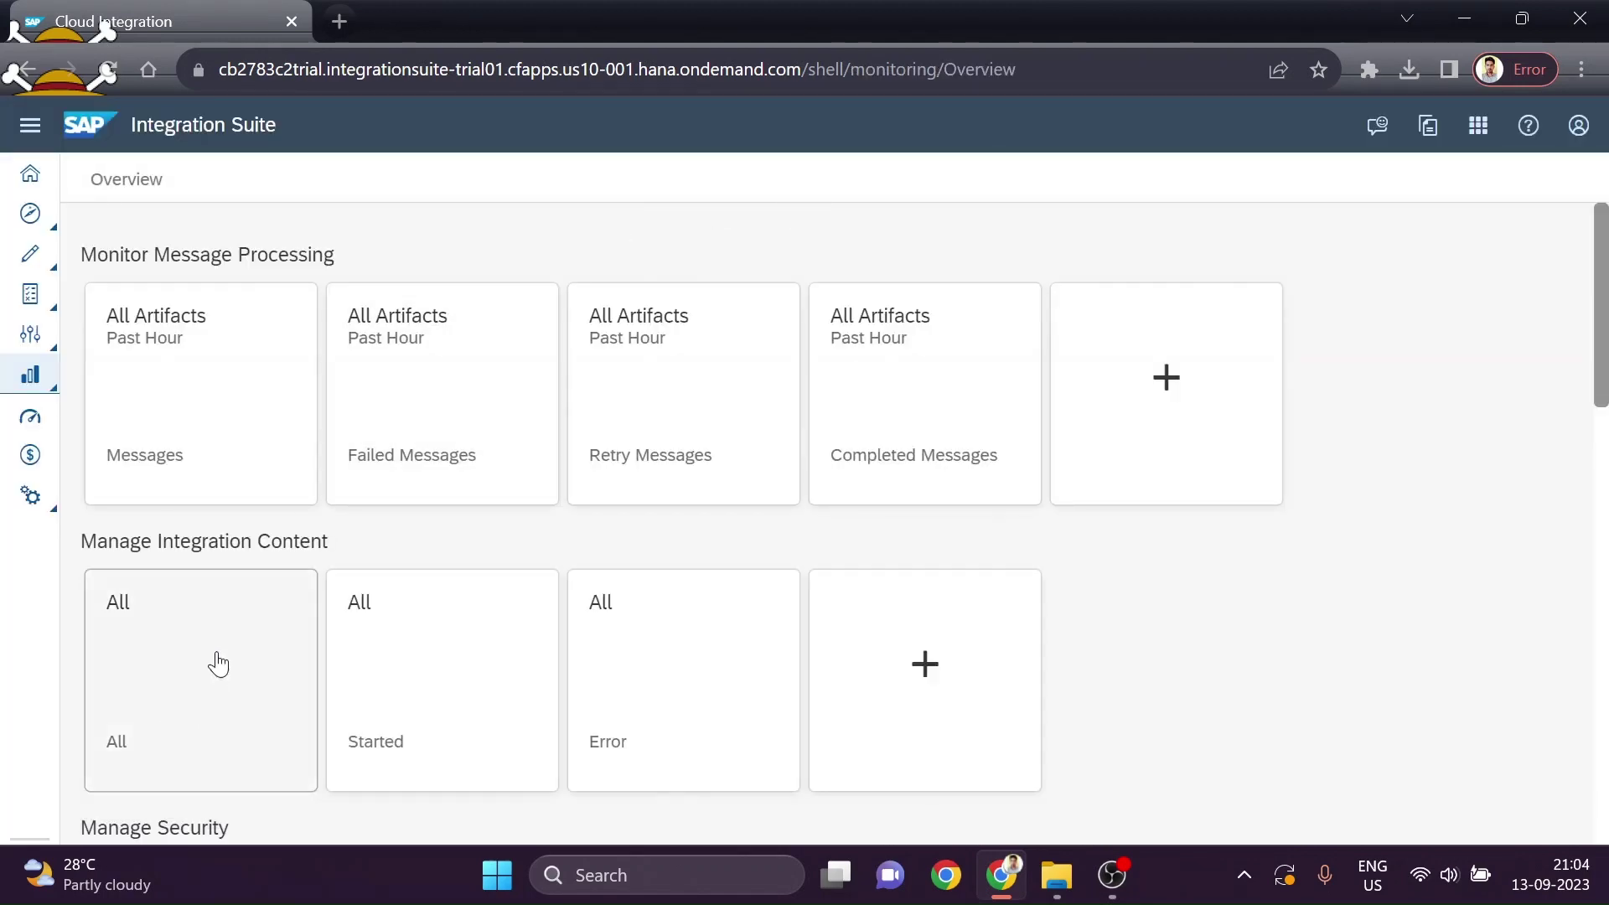
pyautogui.click(202, 644)
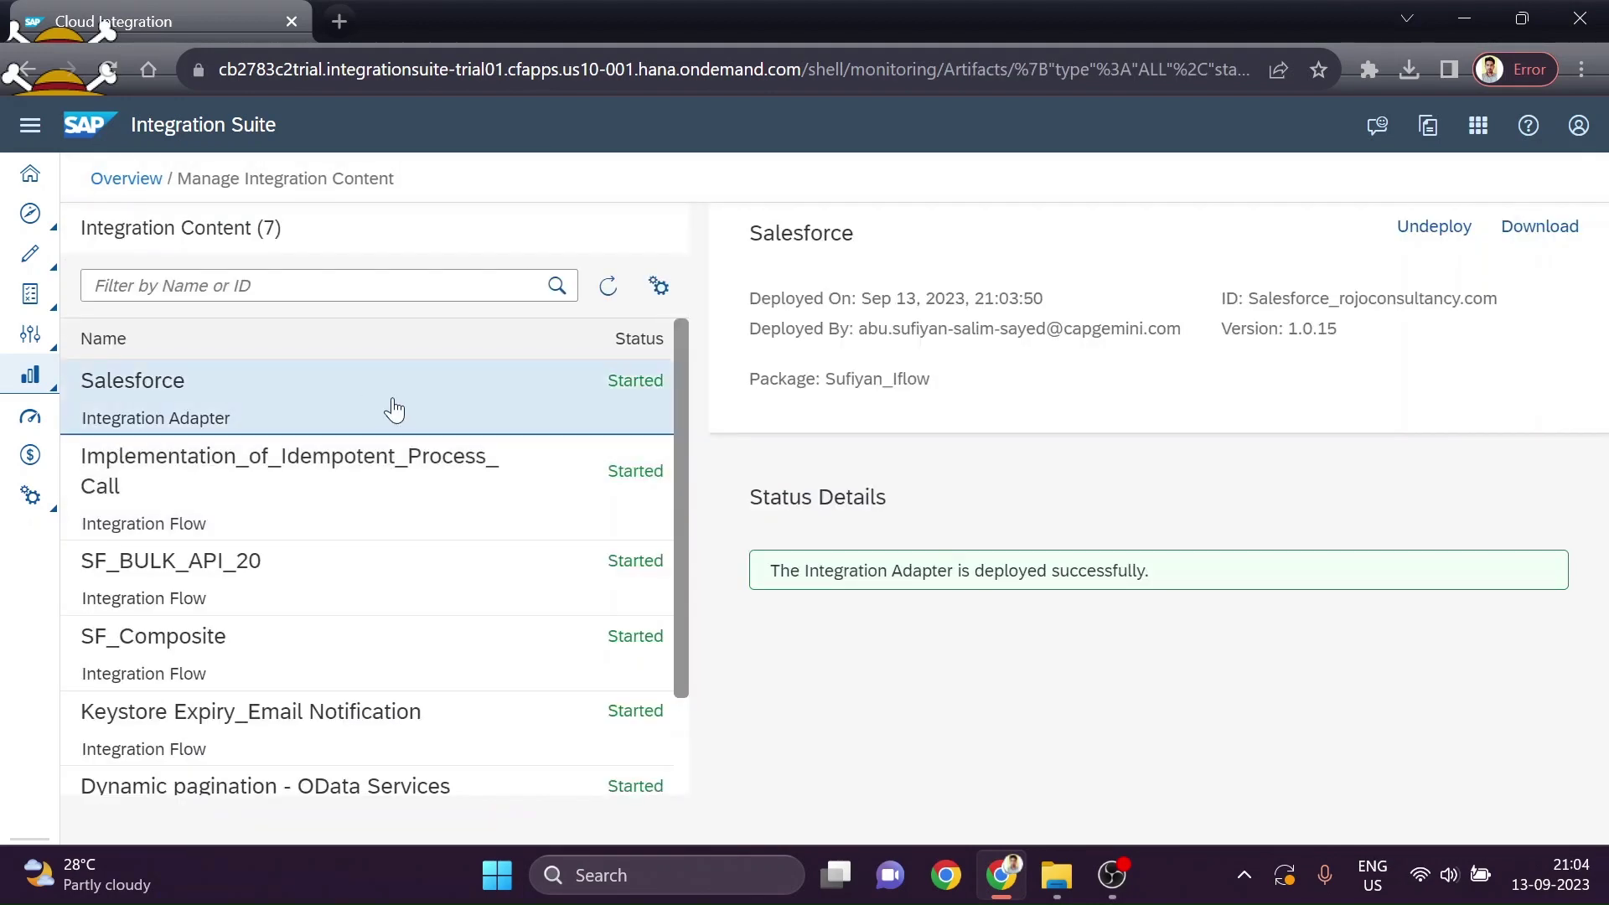
pyautogui.click(393, 411)
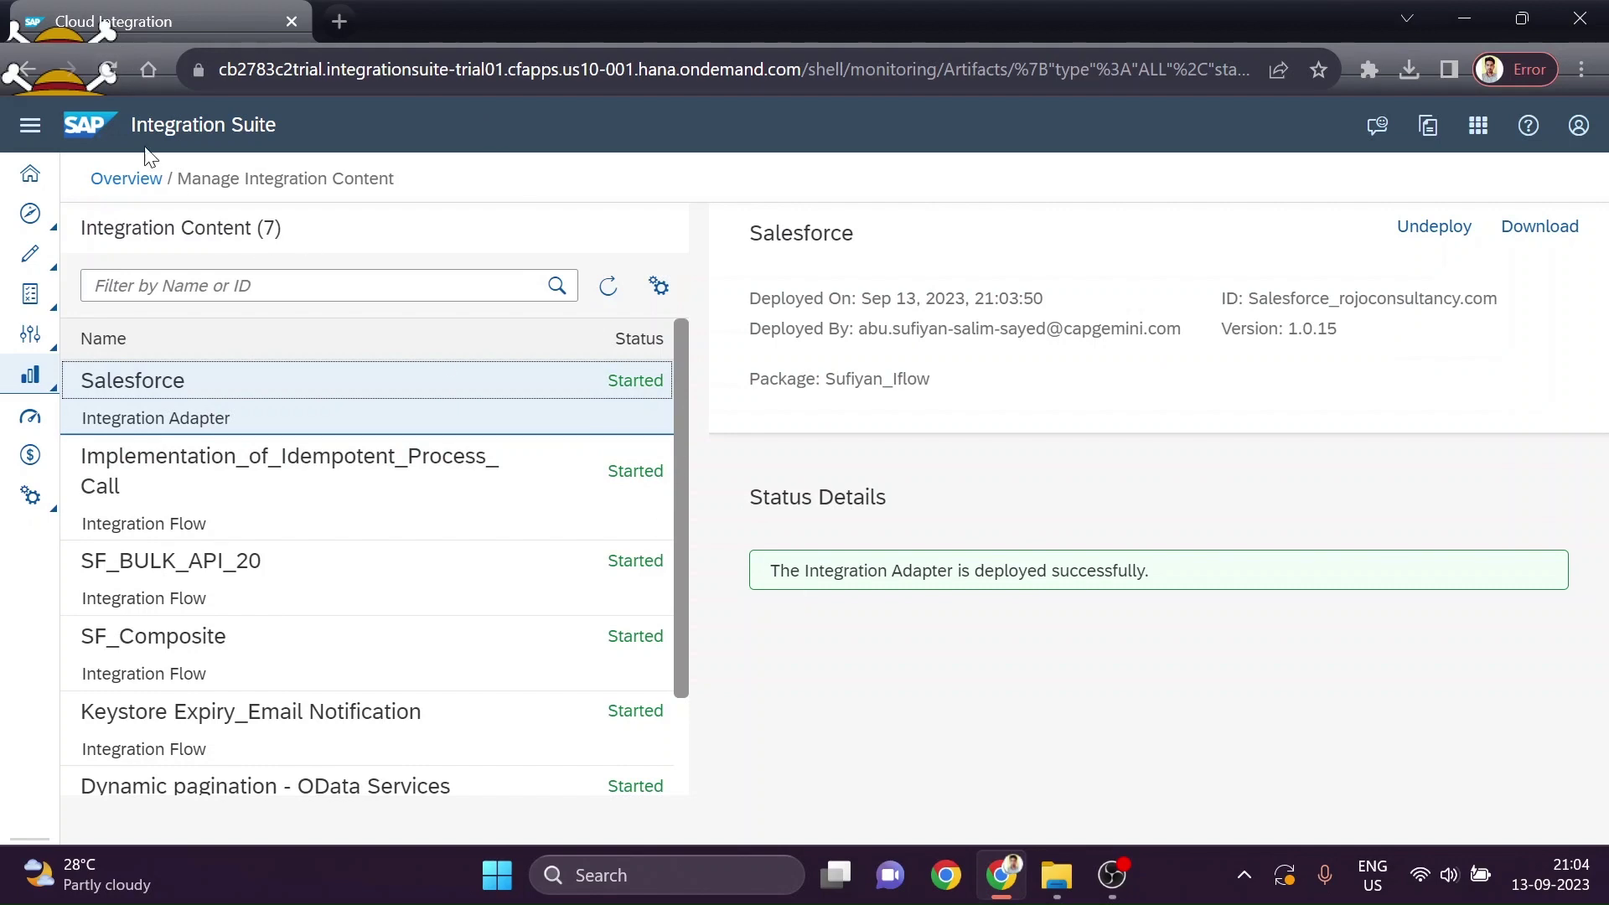
# Return to the monitoring overview and look through the Security Material entries under Manage Security.
pyautogui.click(125, 179)
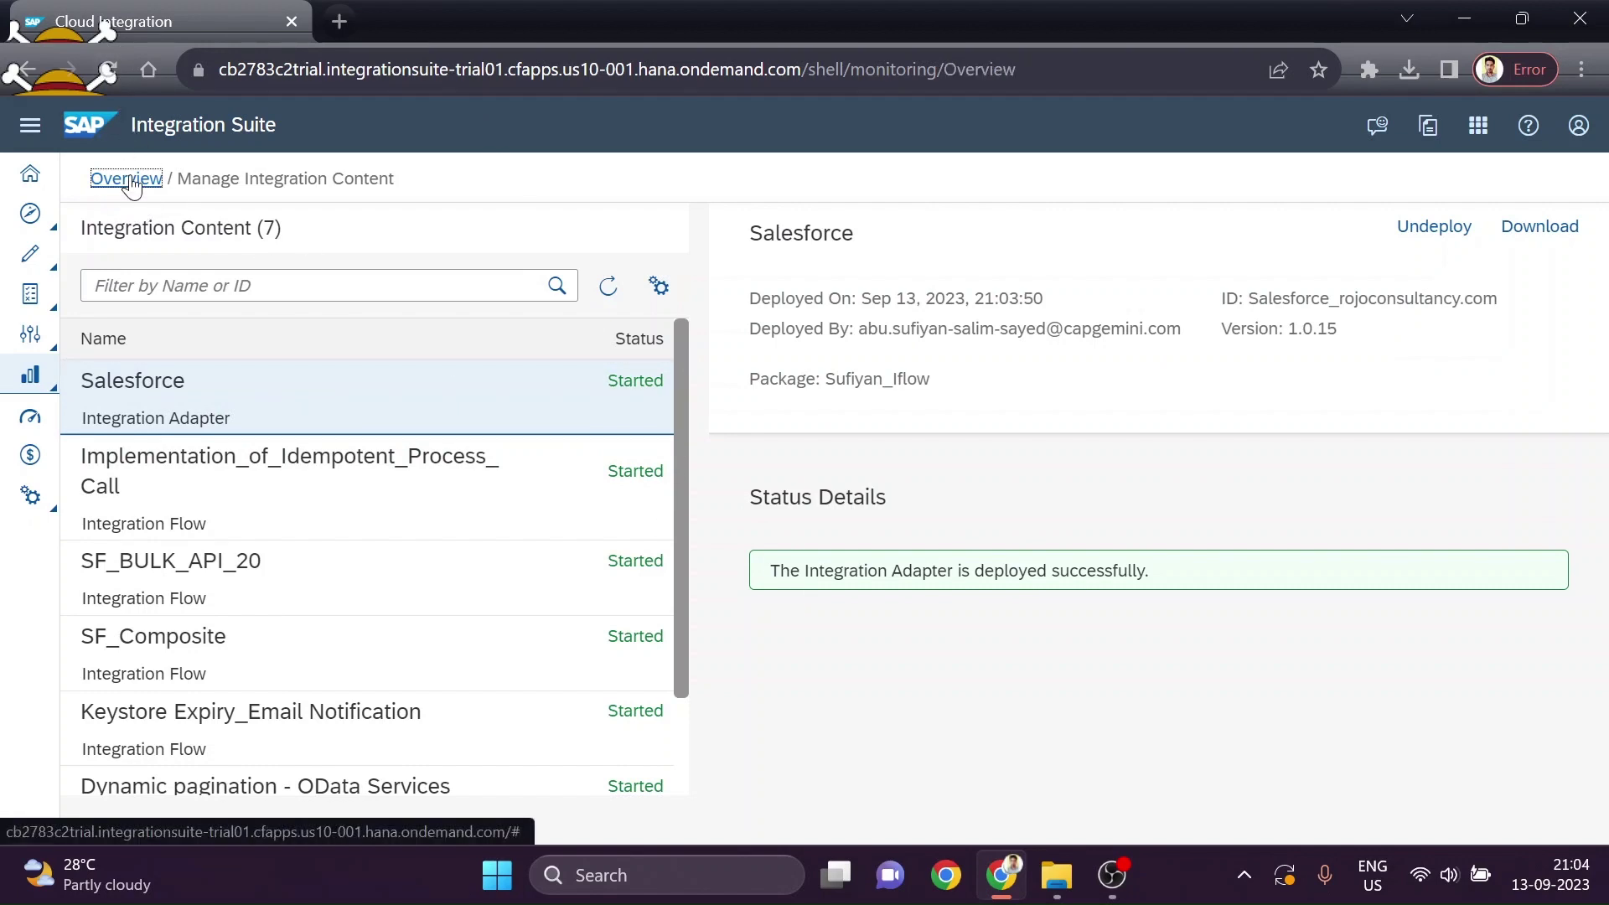
pyautogui.scroll(-2, 1315, 638)
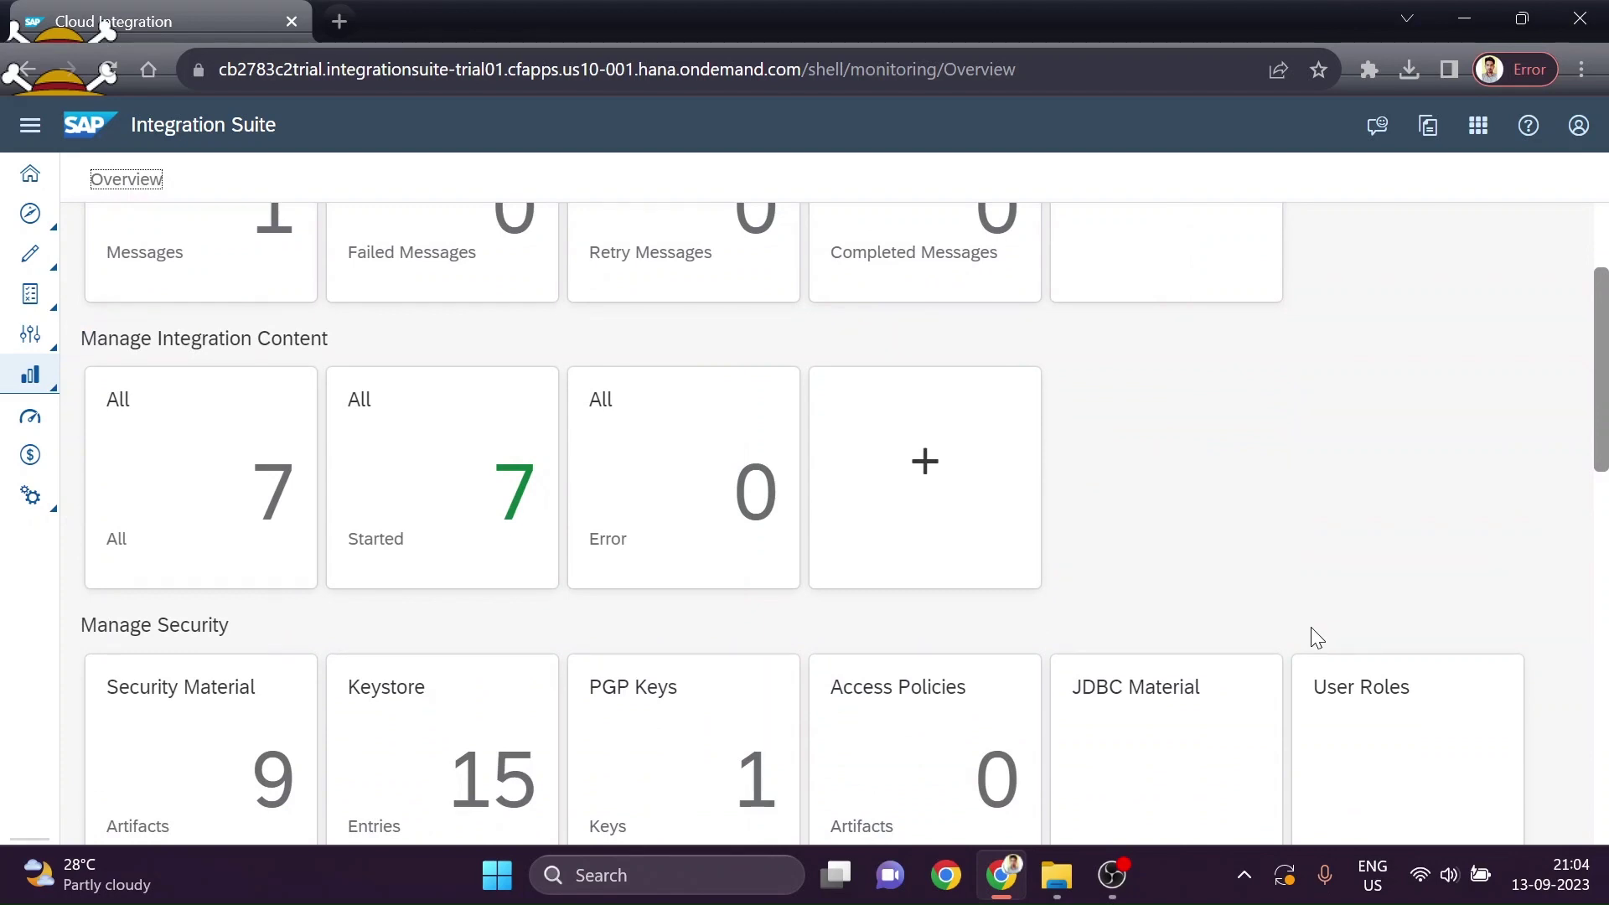
pyautogui.scroll(-3, 1248, 532)
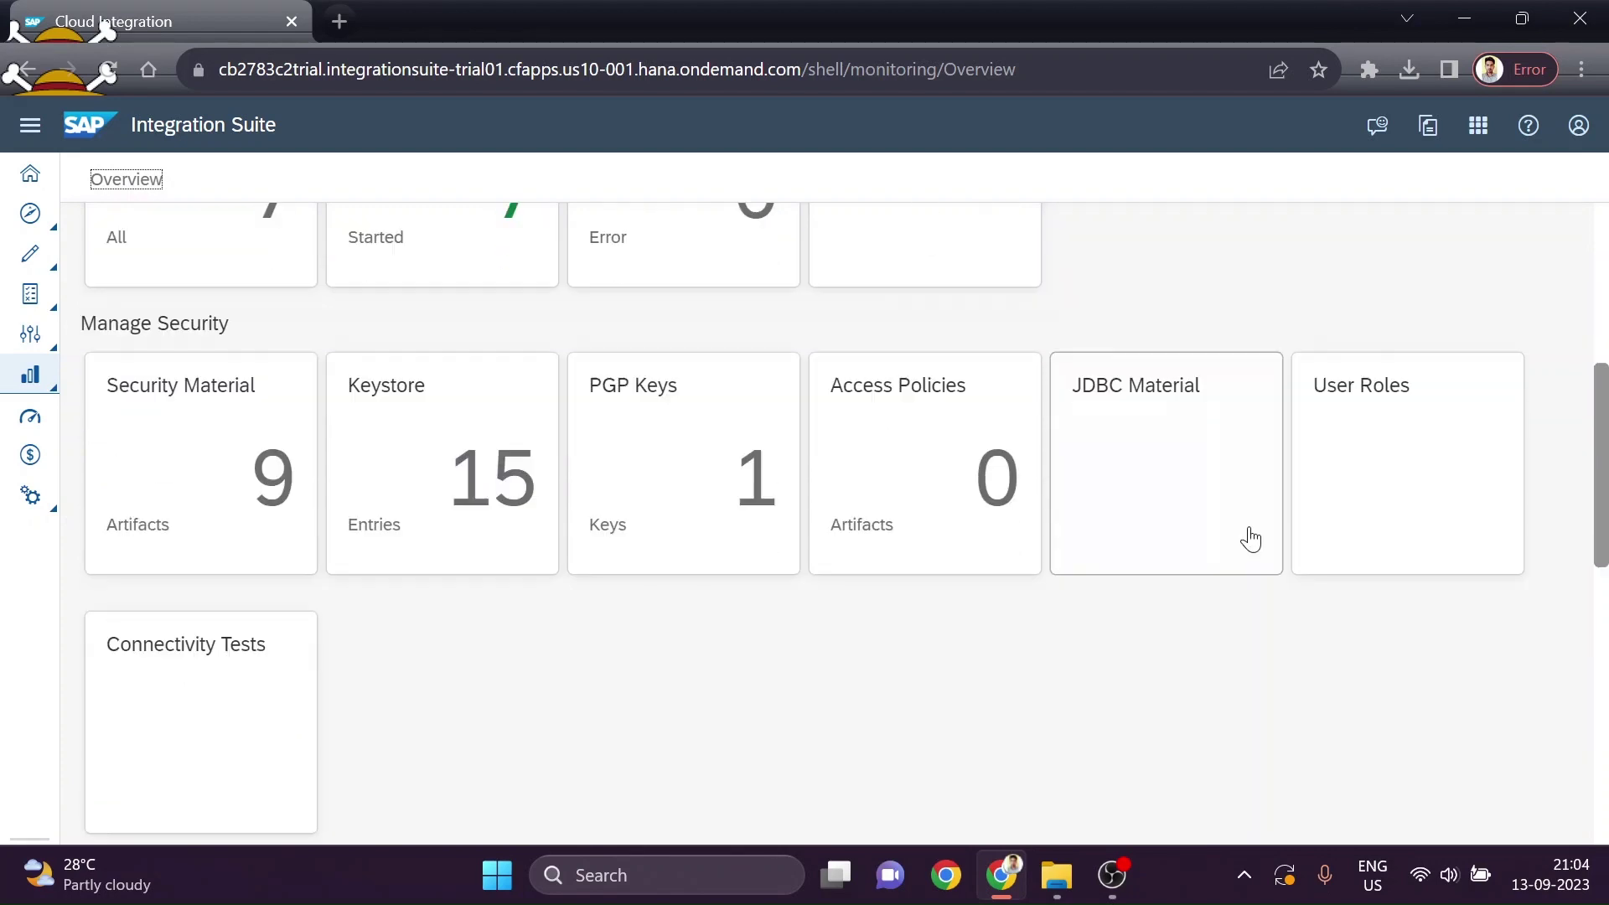
pyautogui.click(263, 476)
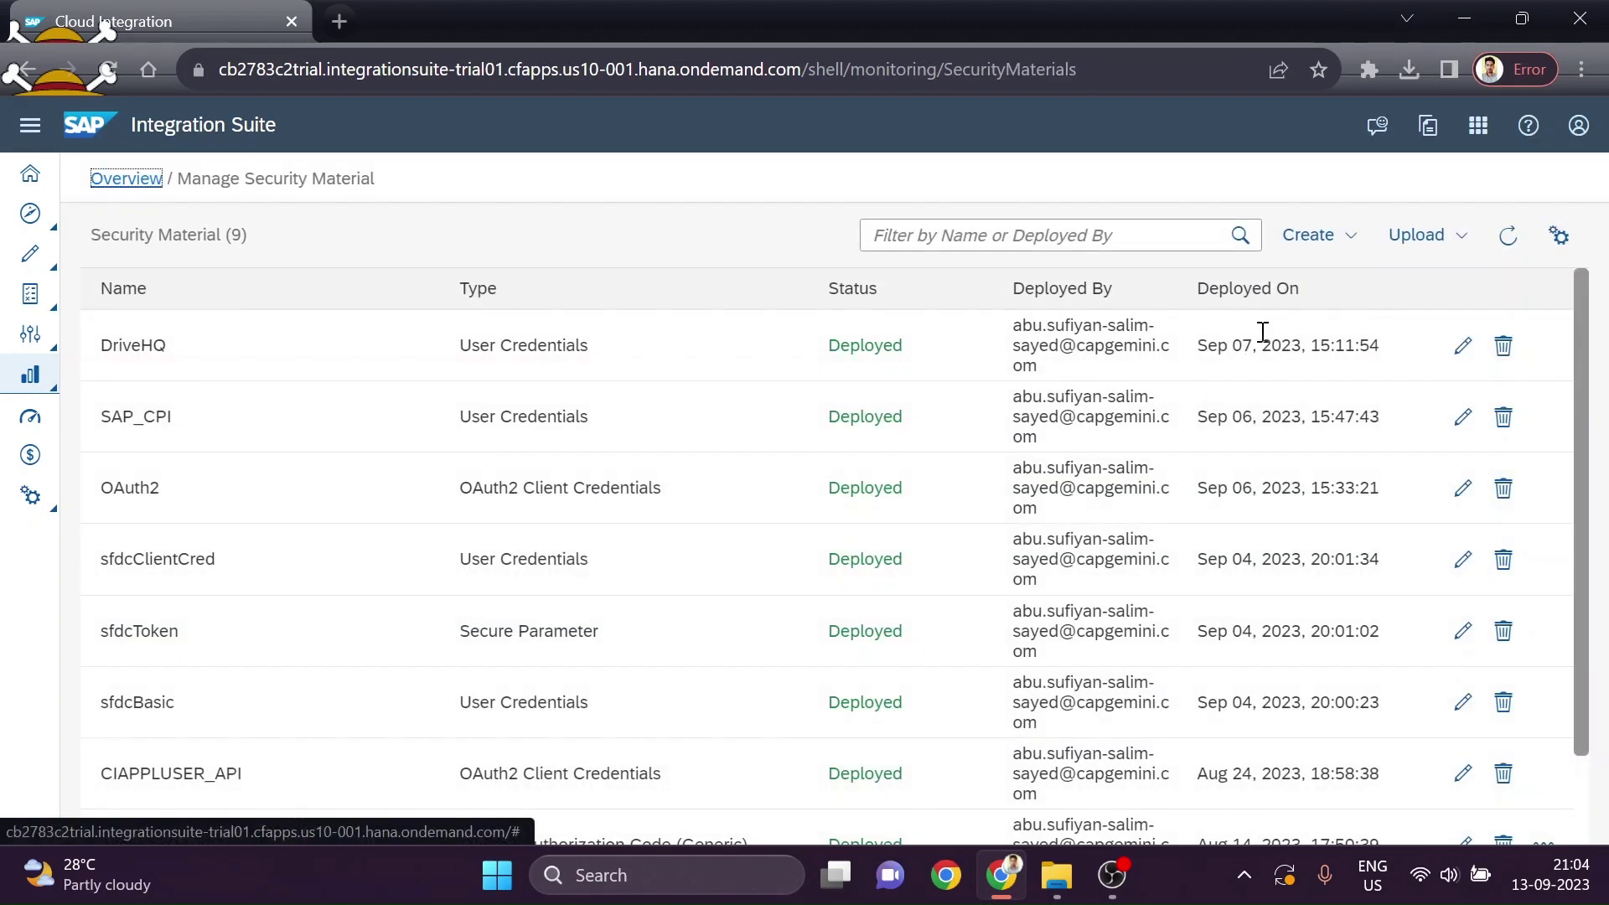
pyautogui.scroll(-1, 557, 700)
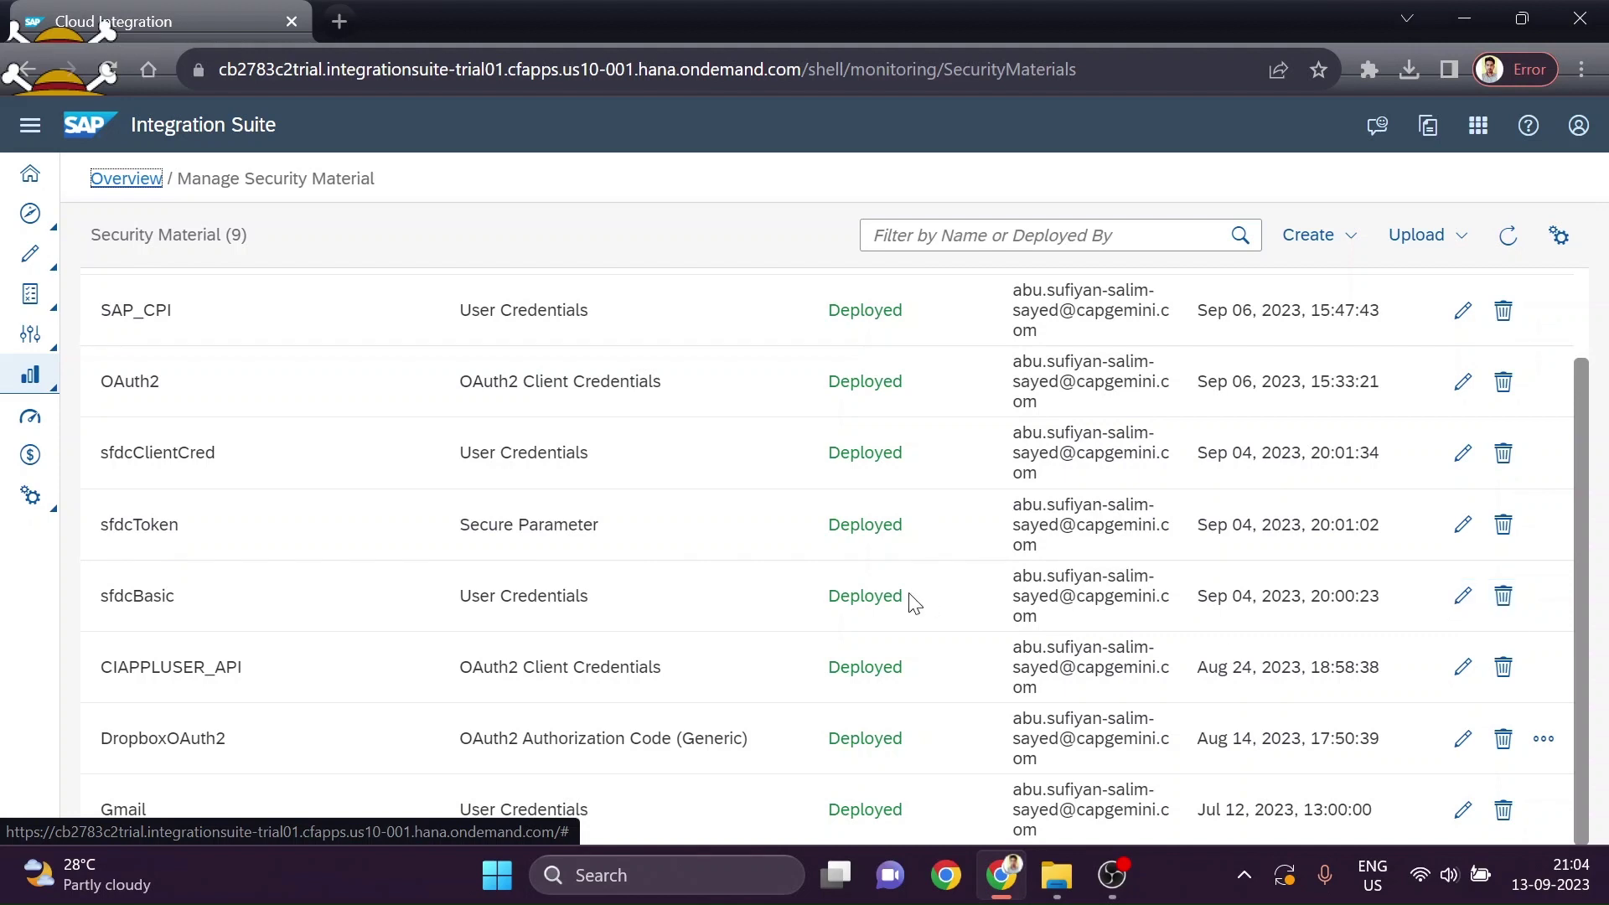
# View the settings of the sfdcBasic and sfdcClientCred user credentials and close each without changes.
pyautogui.click(1450, 597)
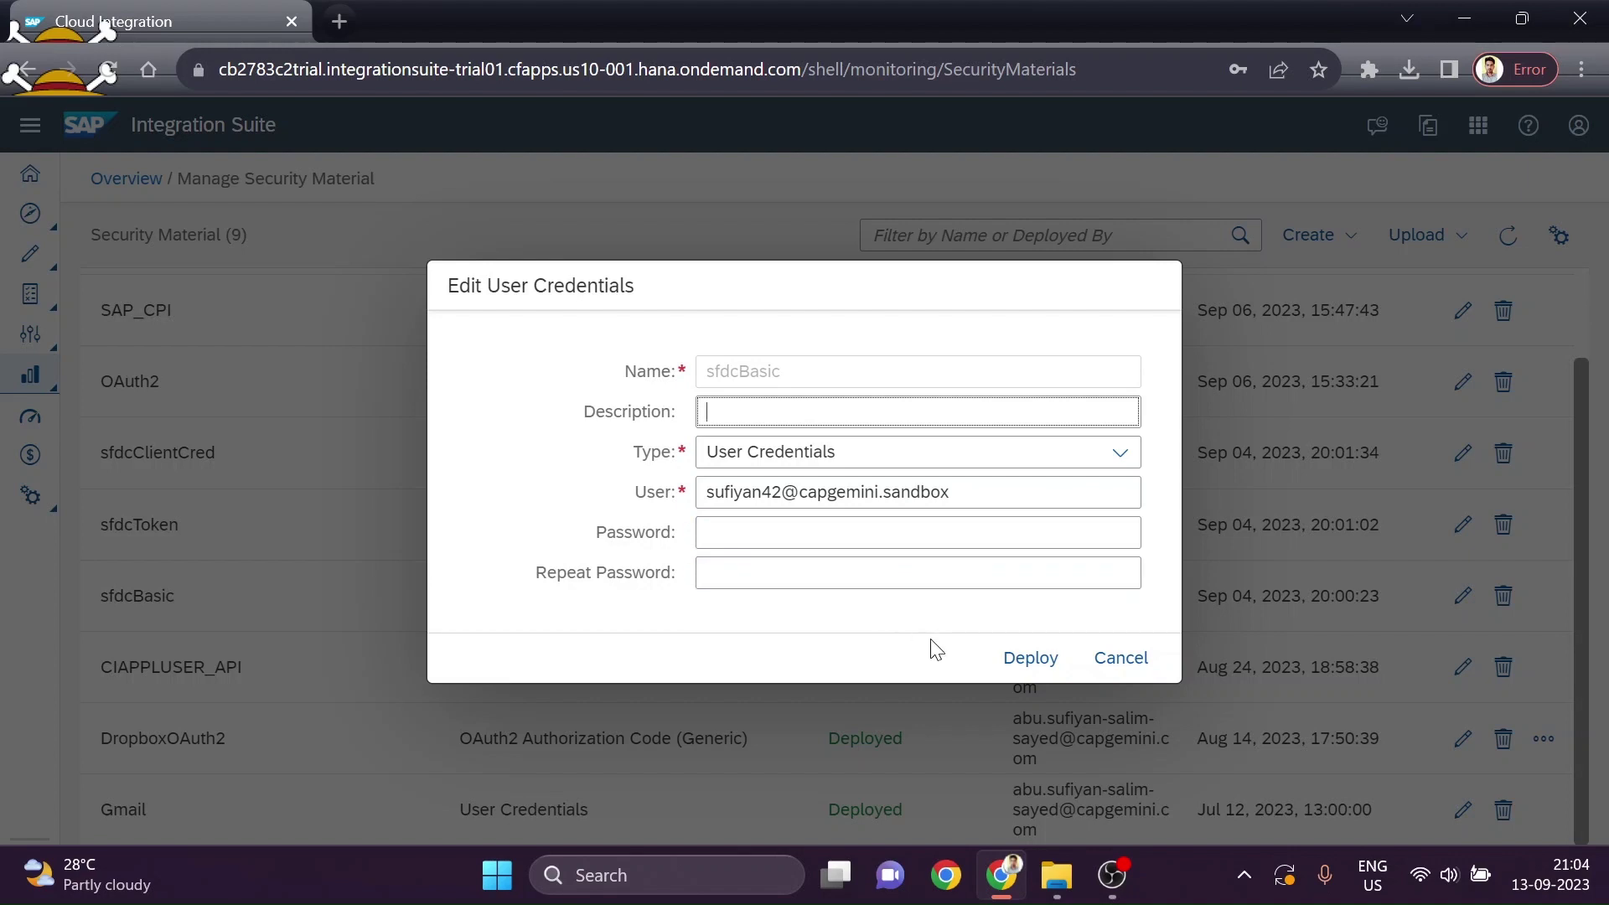
pyautogui.click(1132, 659)
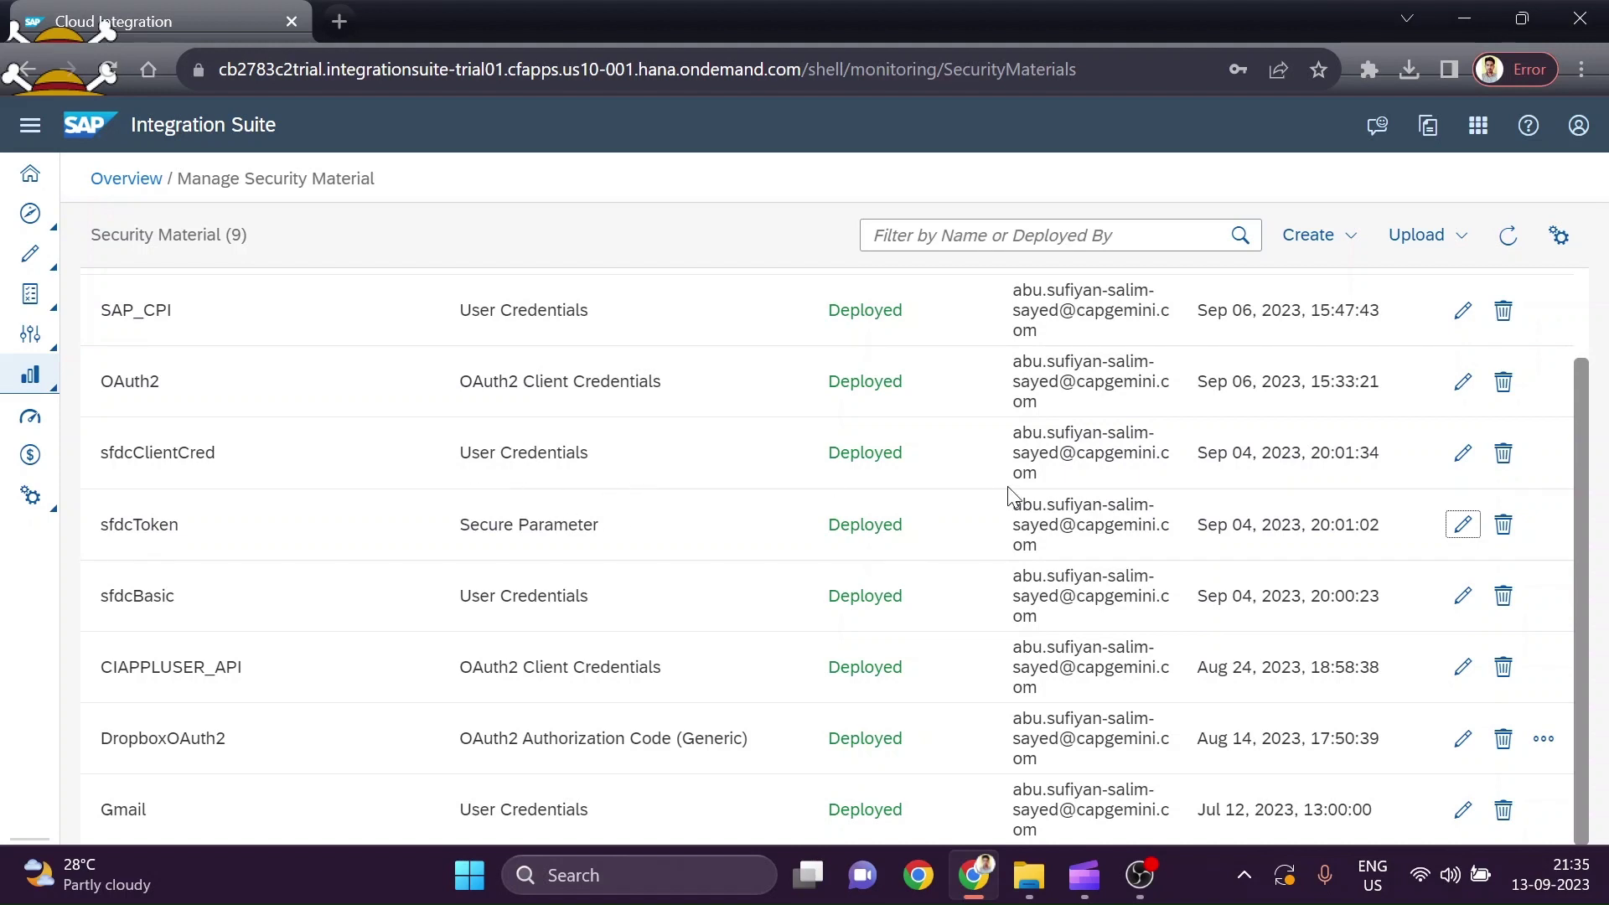
pyautogui.click(1462, 453)
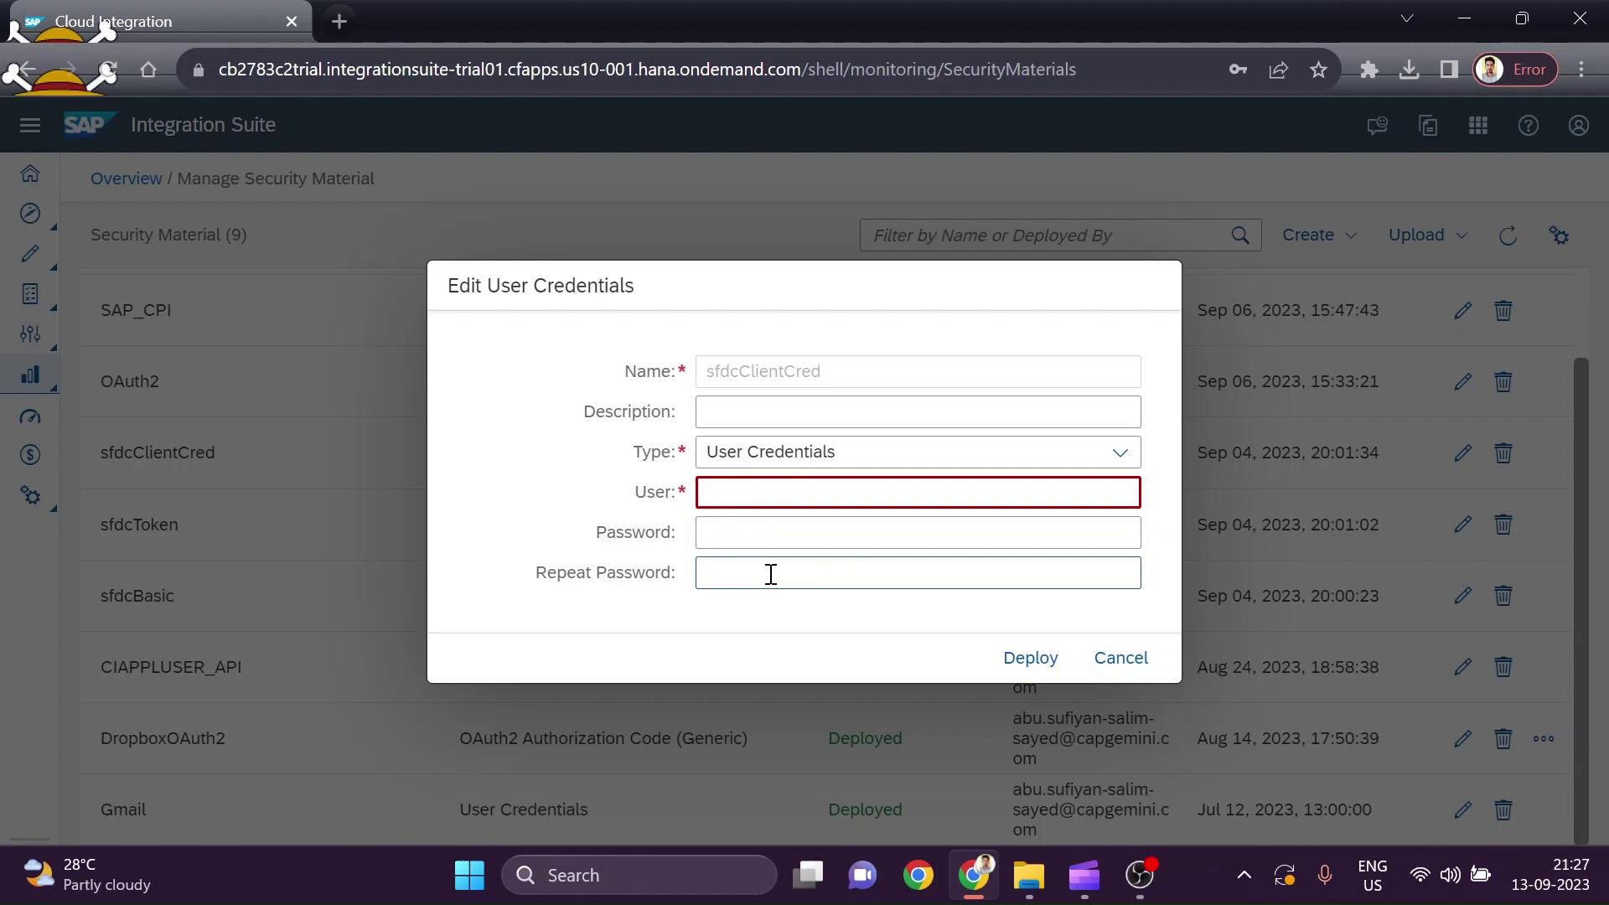
pyautogui.click(1120, 657)
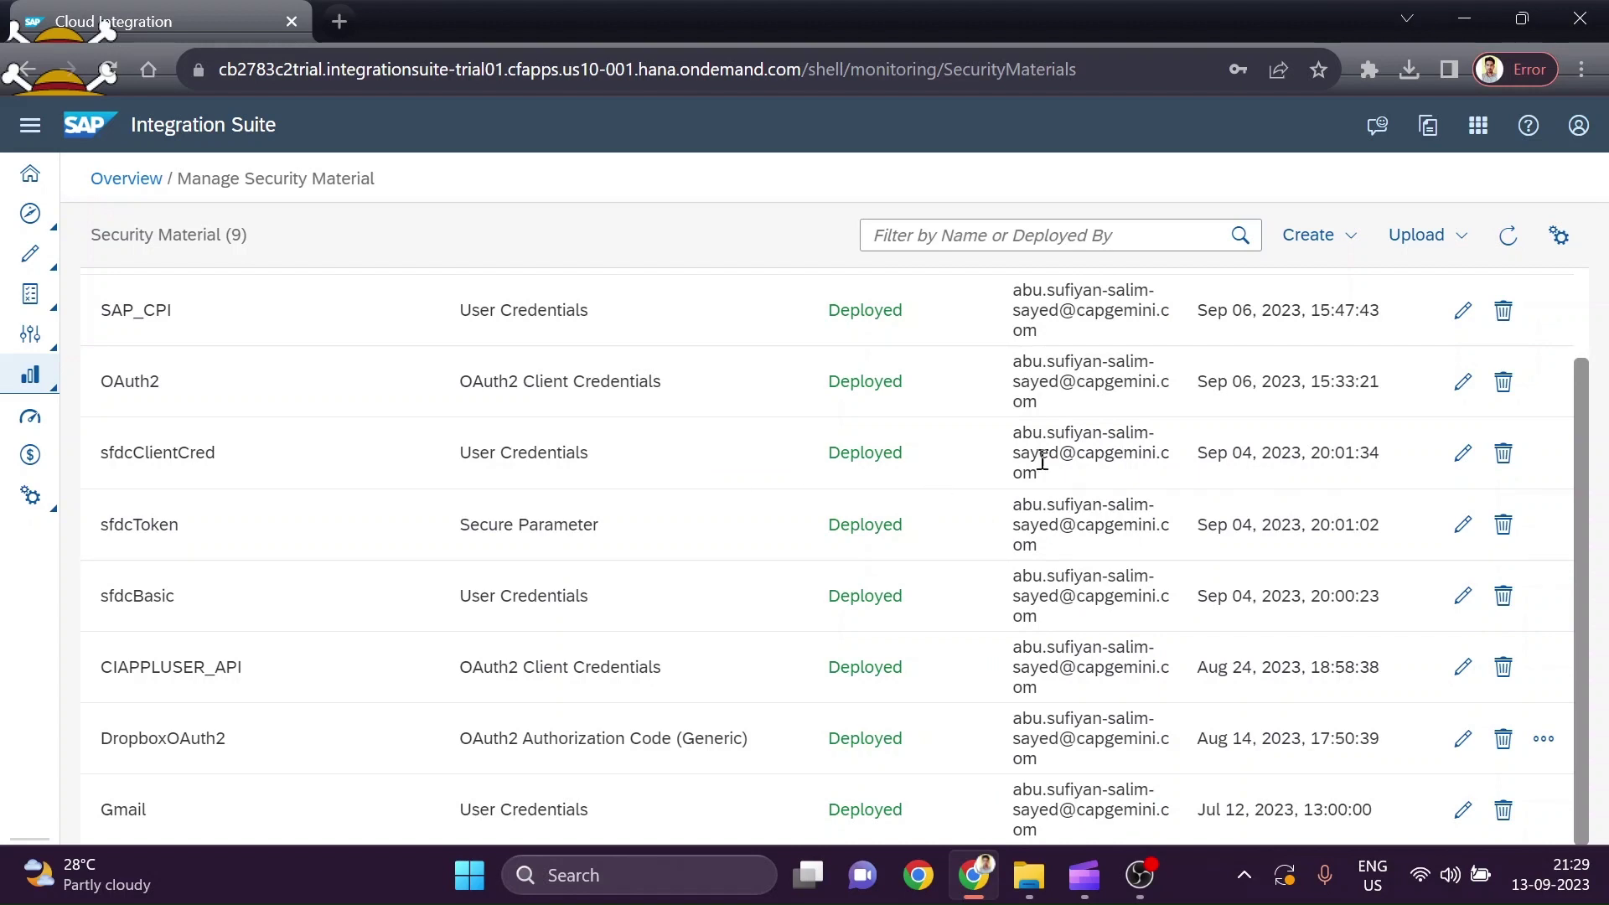
# View the security material types available for creation and the settings of the sfdcToken secure parameter, without changing anything.
pyautogui.click(1347, 234)
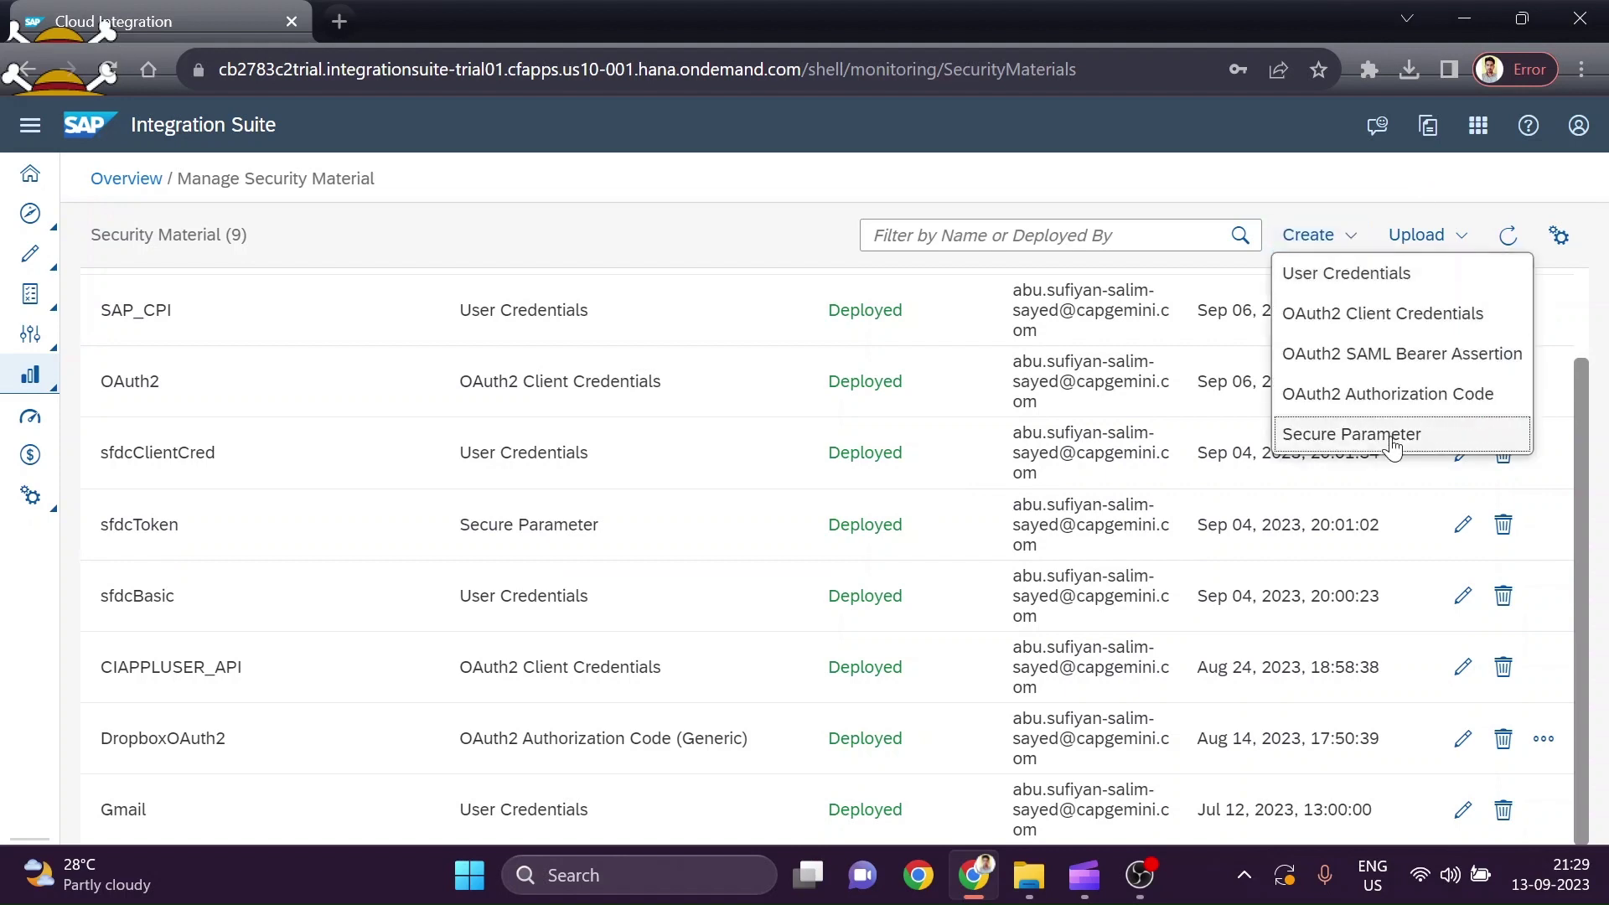
pyautogui.click(1277, 183)
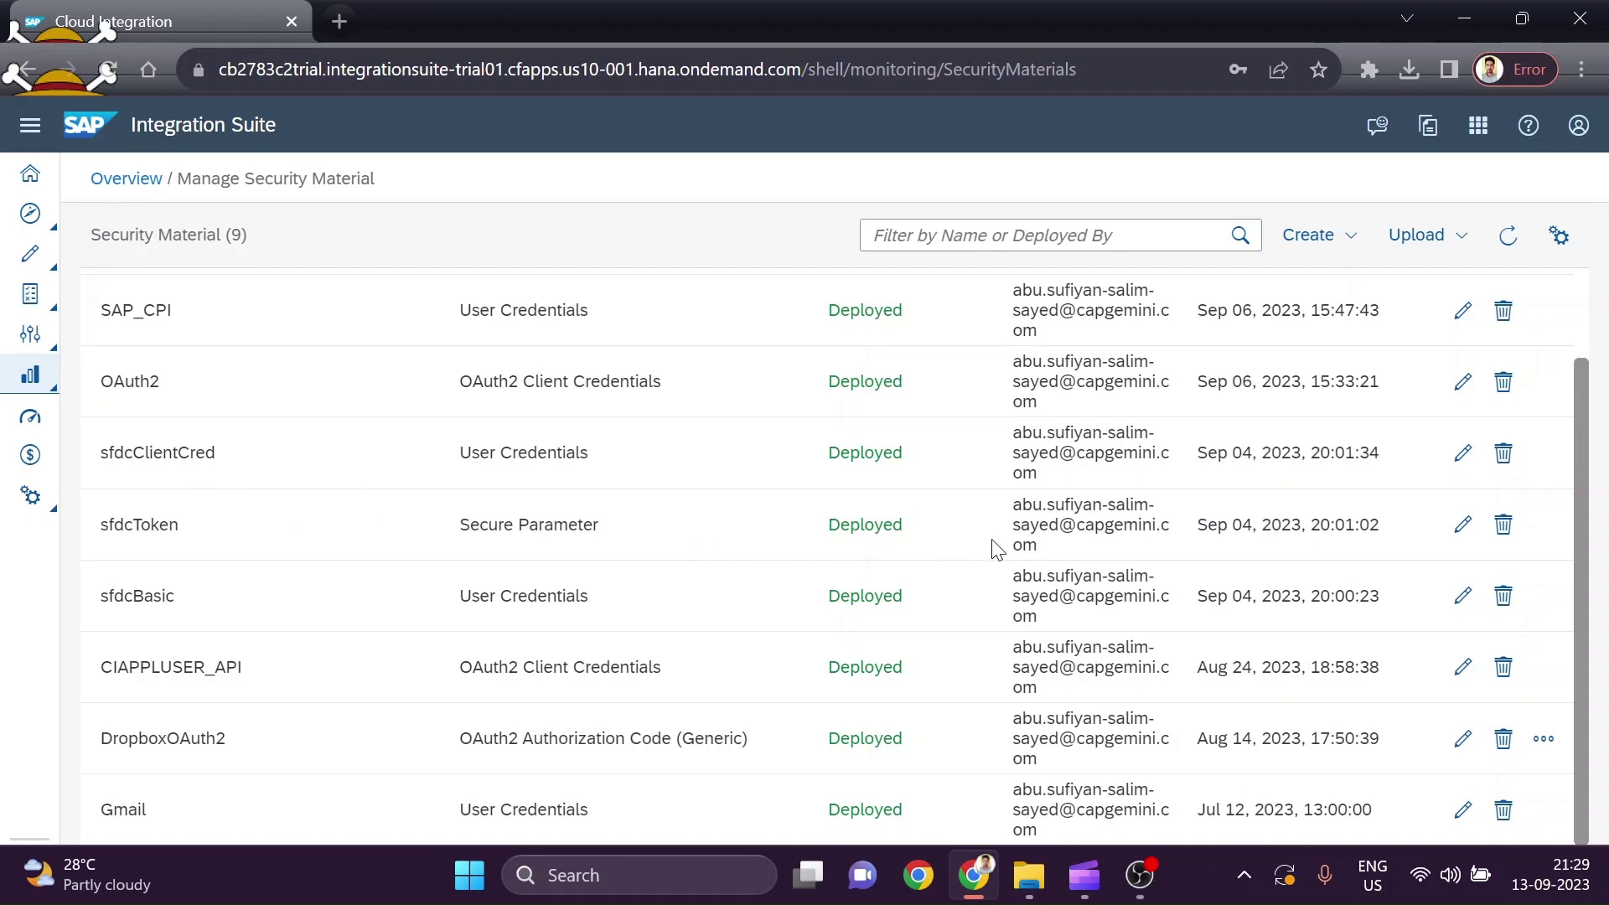
pyautogui.click(1455, 537)
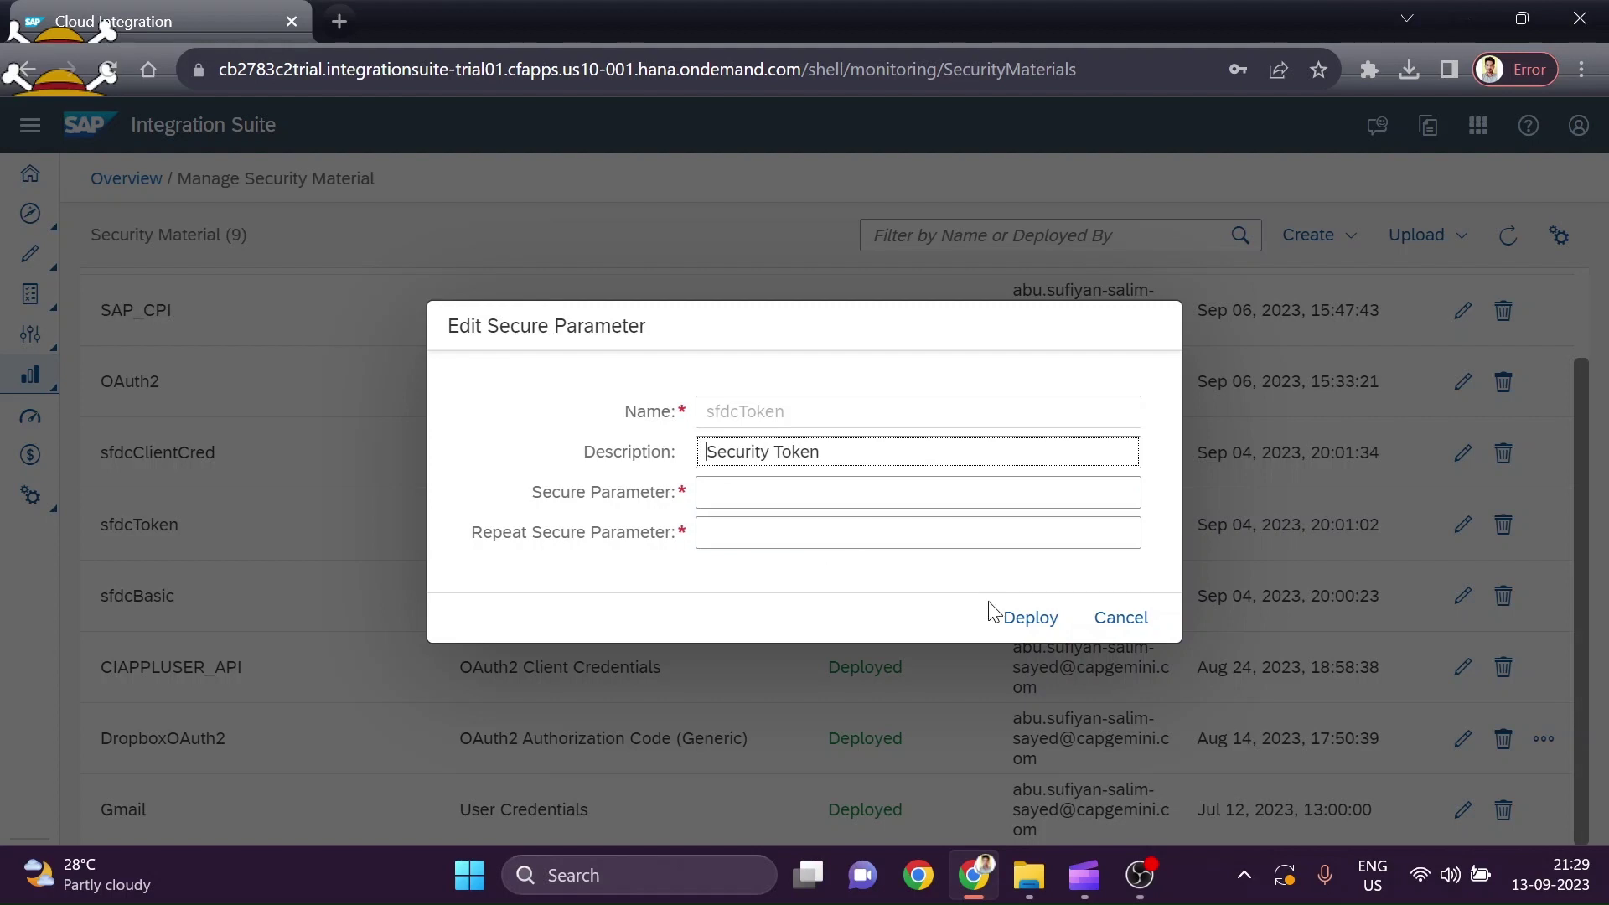
pyautogui.click(1114, 620)
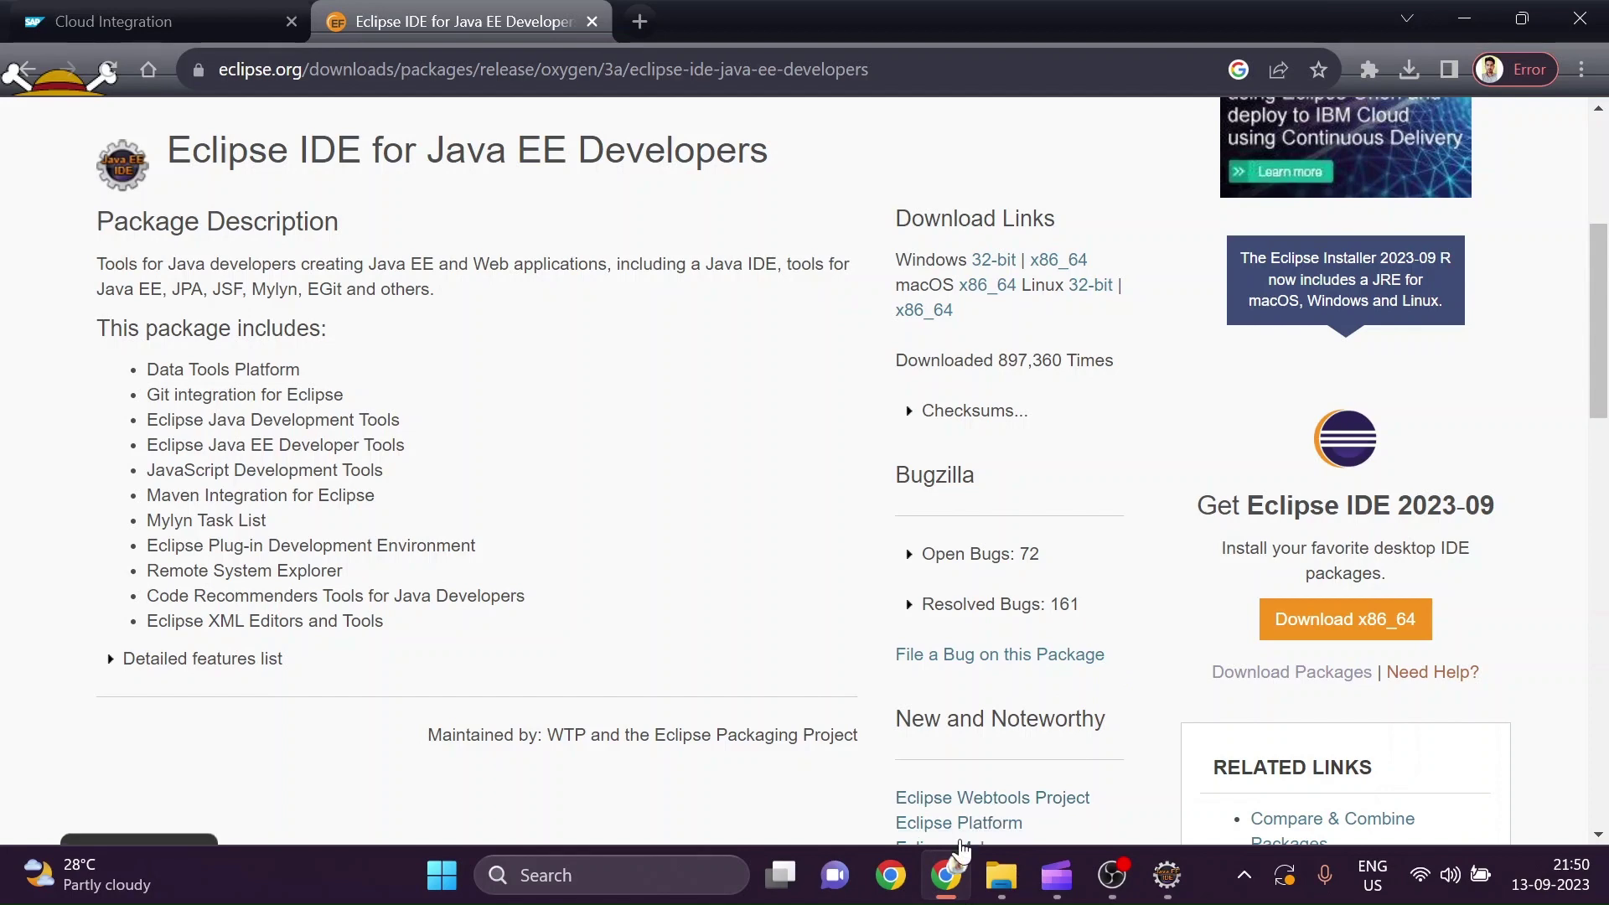
# Switch to File Explorer and locate the oem-sapcpi-salesforce-adapter-workbench JAR in SF > 1.0.15 > Adapter > Eclipse_Workbench > plugins.
pyautogui.click(991, 877)
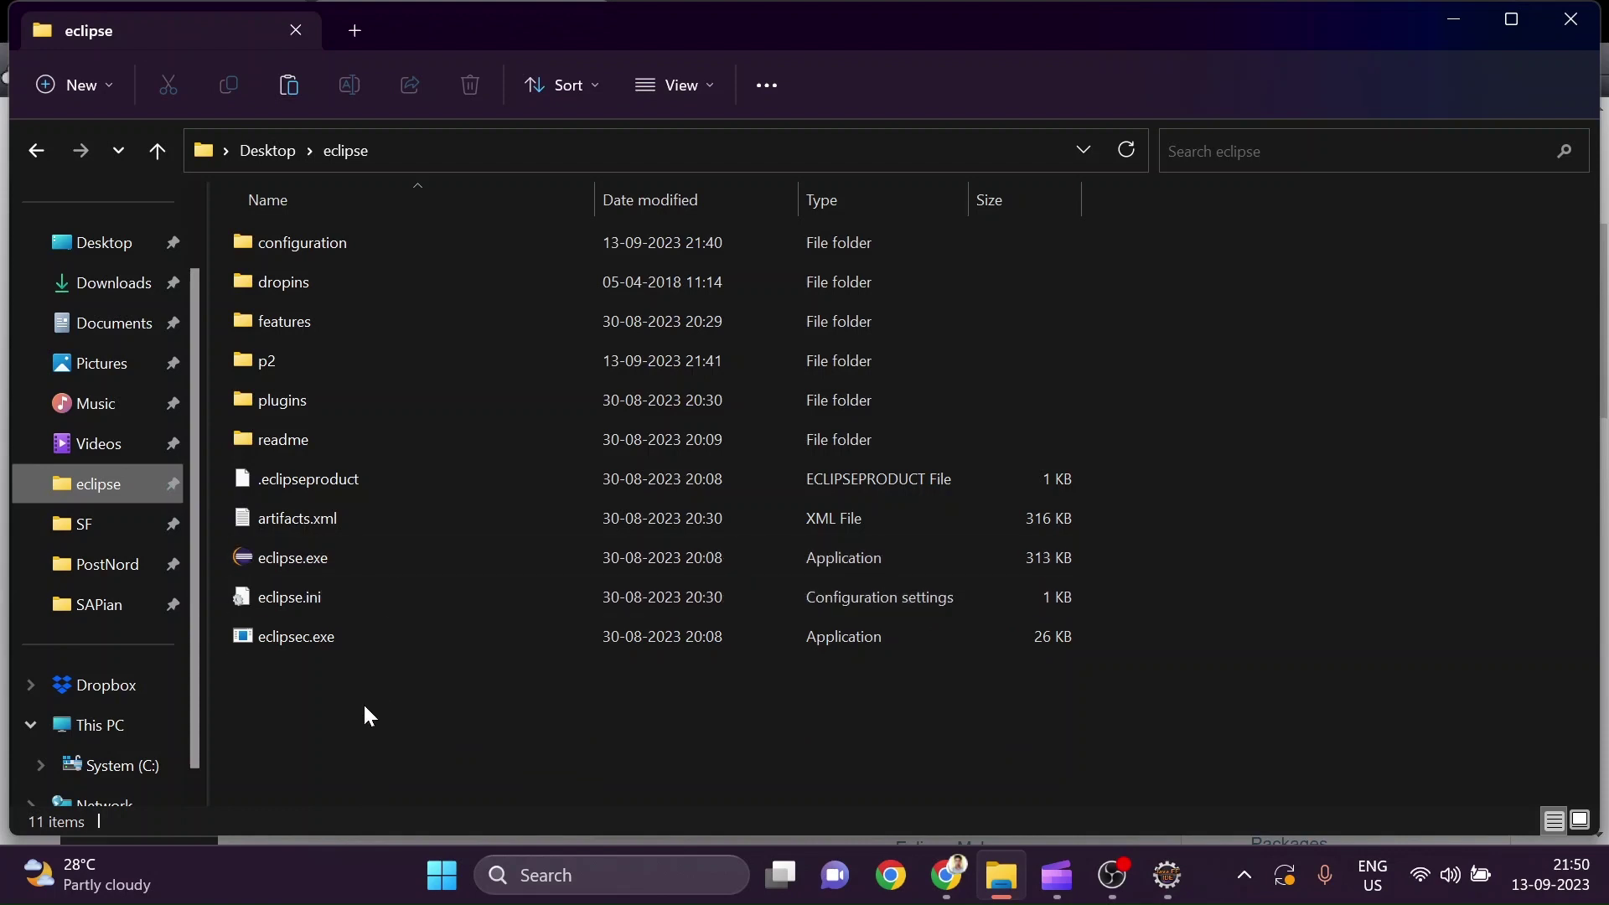
pyautogui.click(82, 536)
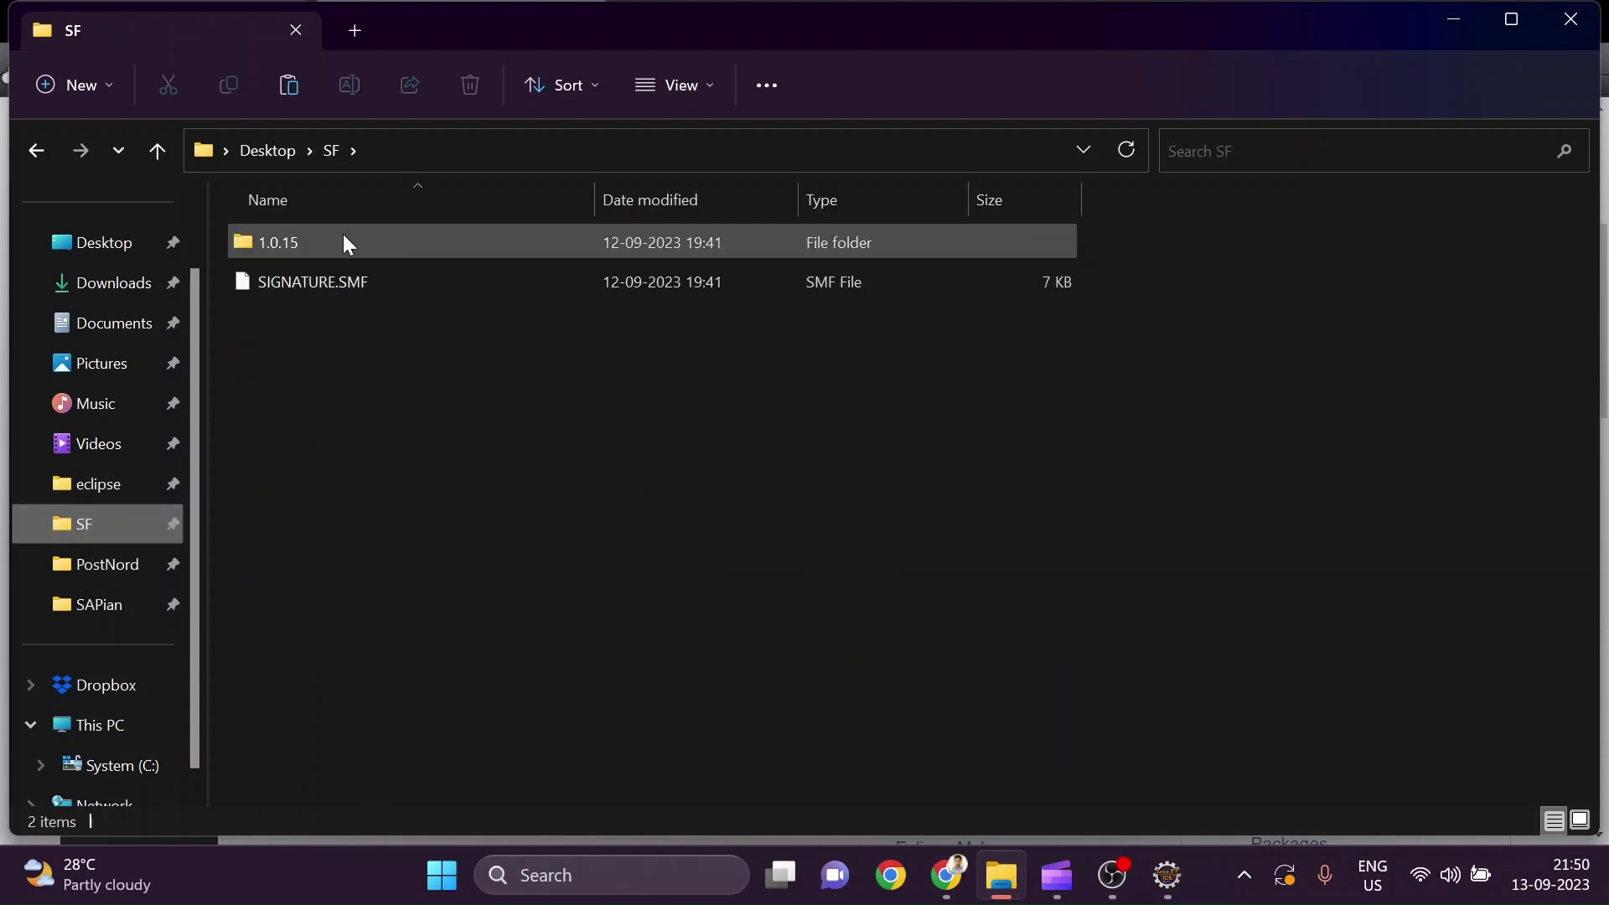
pyautogui.doubleClick(346, 244)
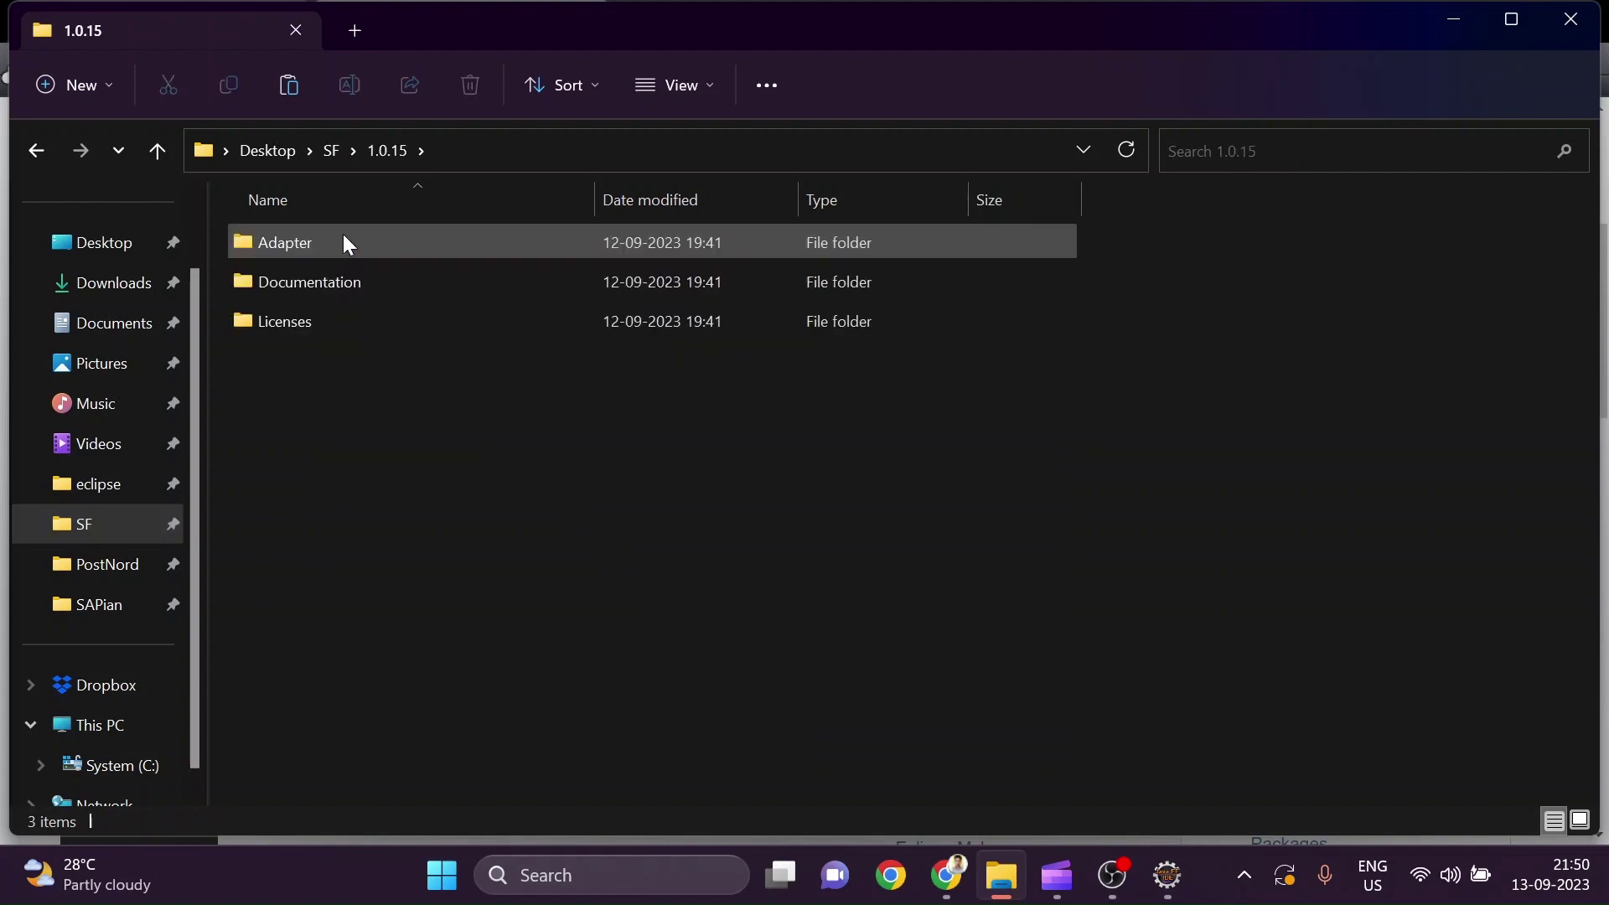
pyautogui.doubleClick(346, 244)
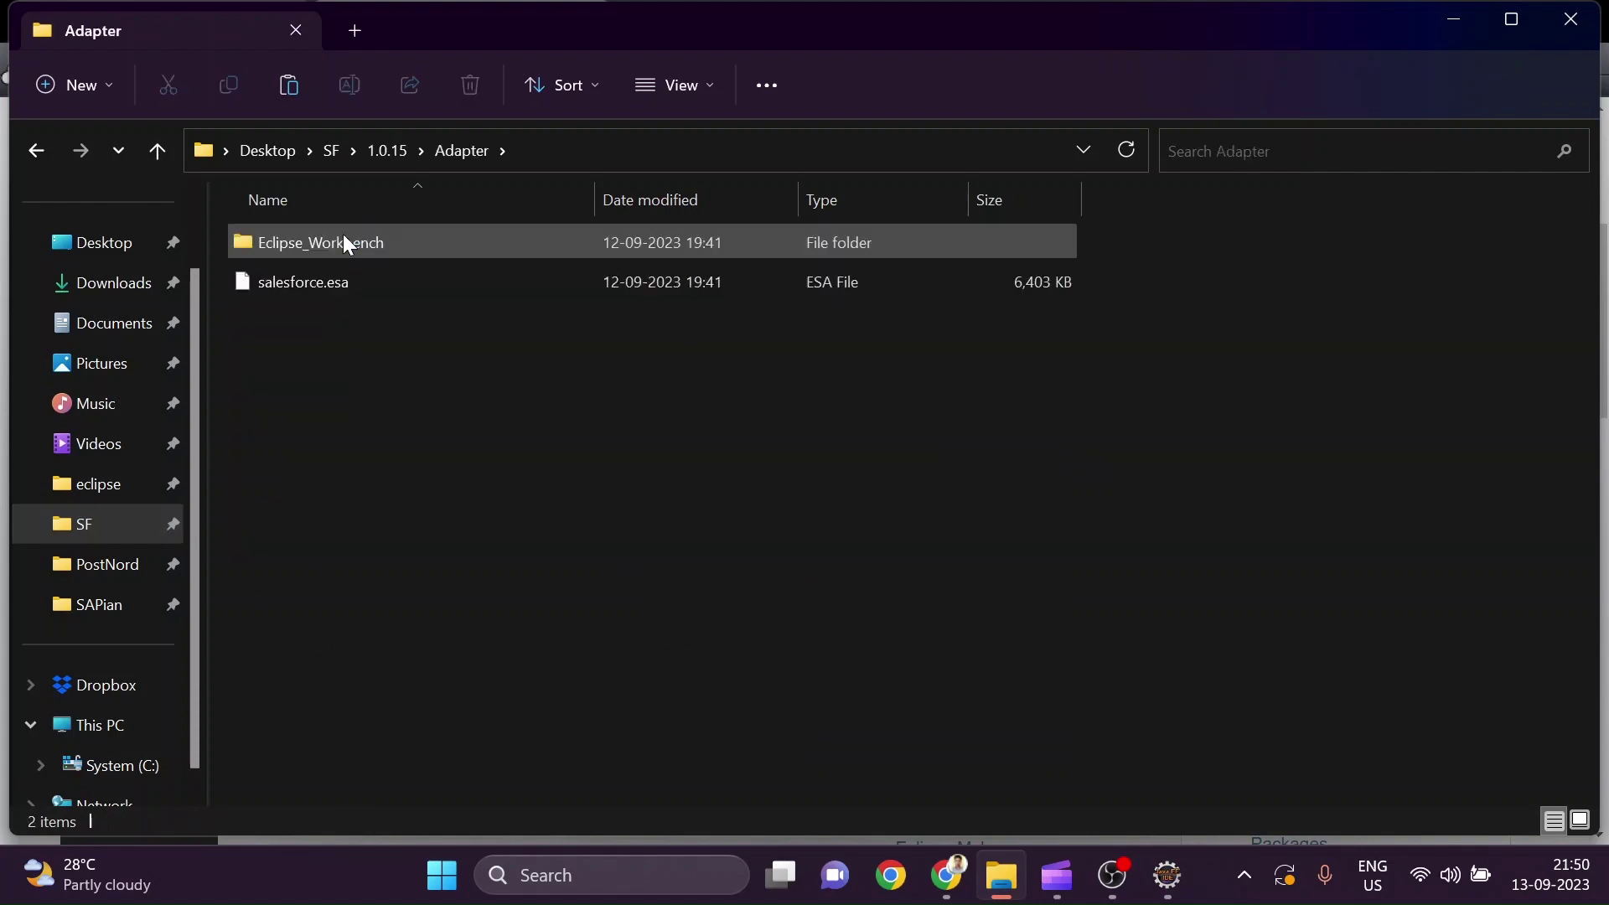
pyautogui.doubleClick(344, 238)
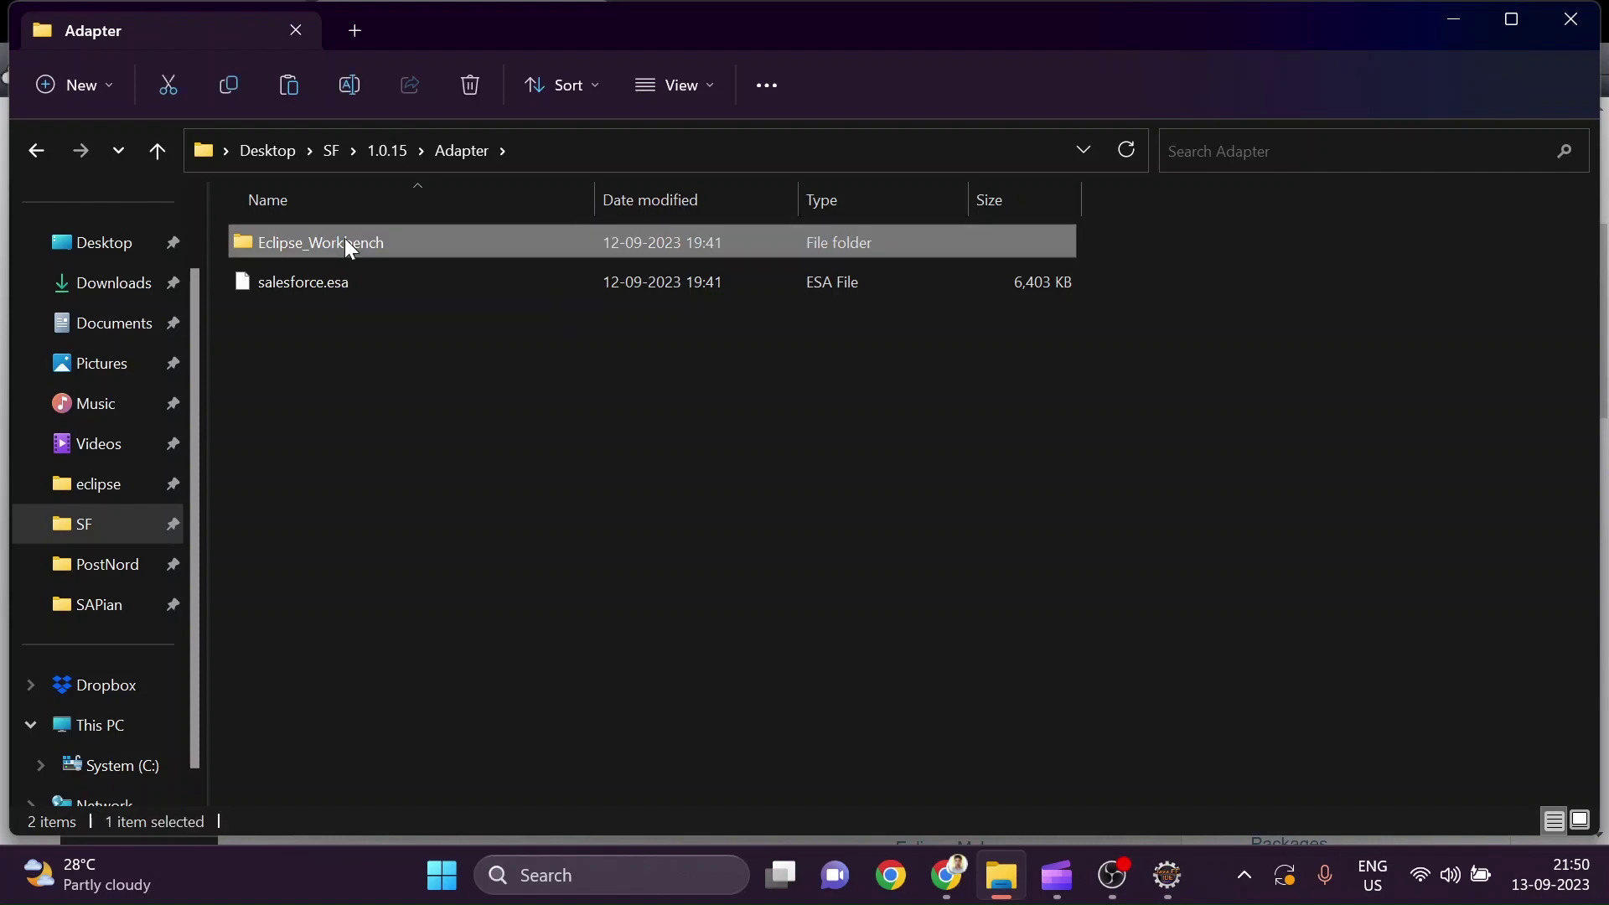
pyautogui.doubleClick(578, 245)
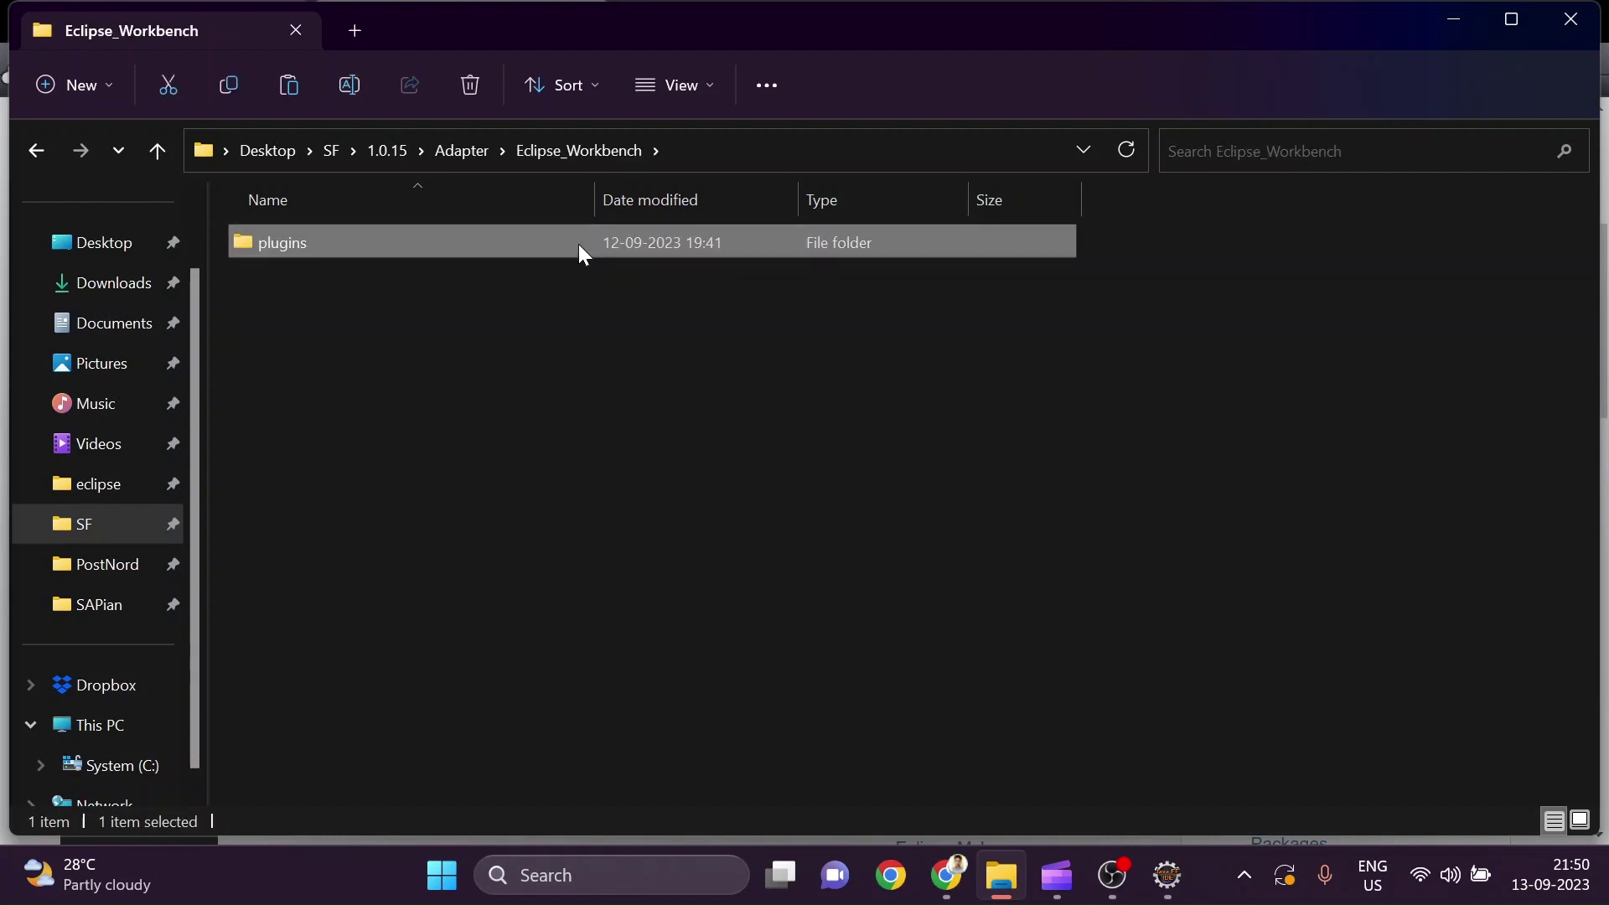
pyautogui.click(514, 236)
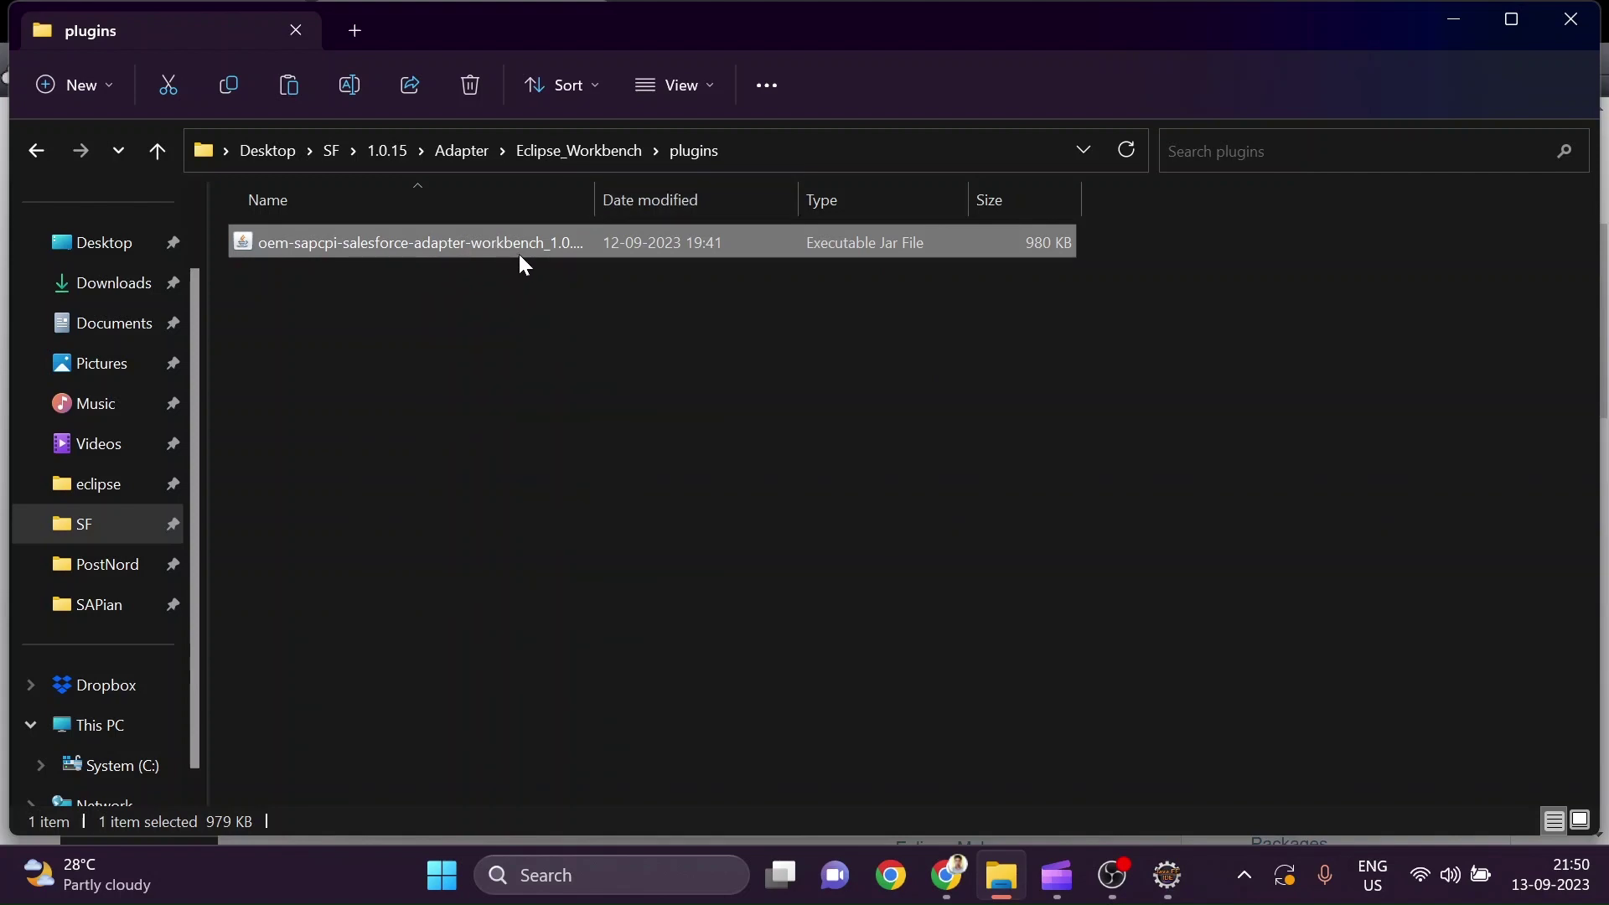
# Open the plugins folder of the Desktop eclipse installation and look through its JAR files.
pyautogui.click(124, 484)
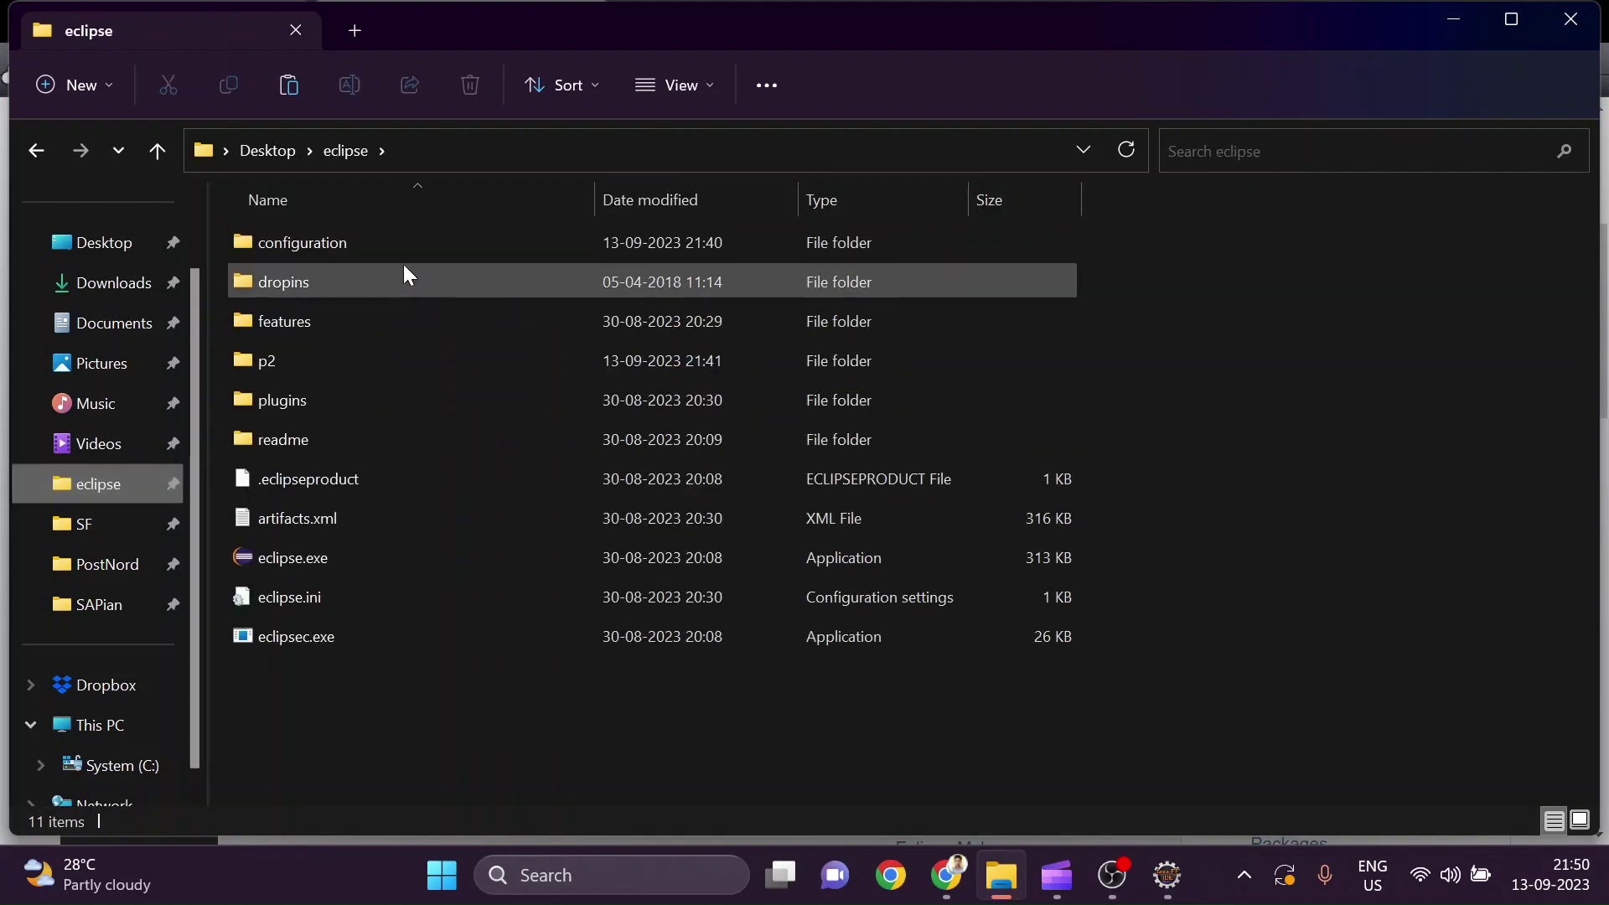
pyautogui.doubleClick(341, 400)
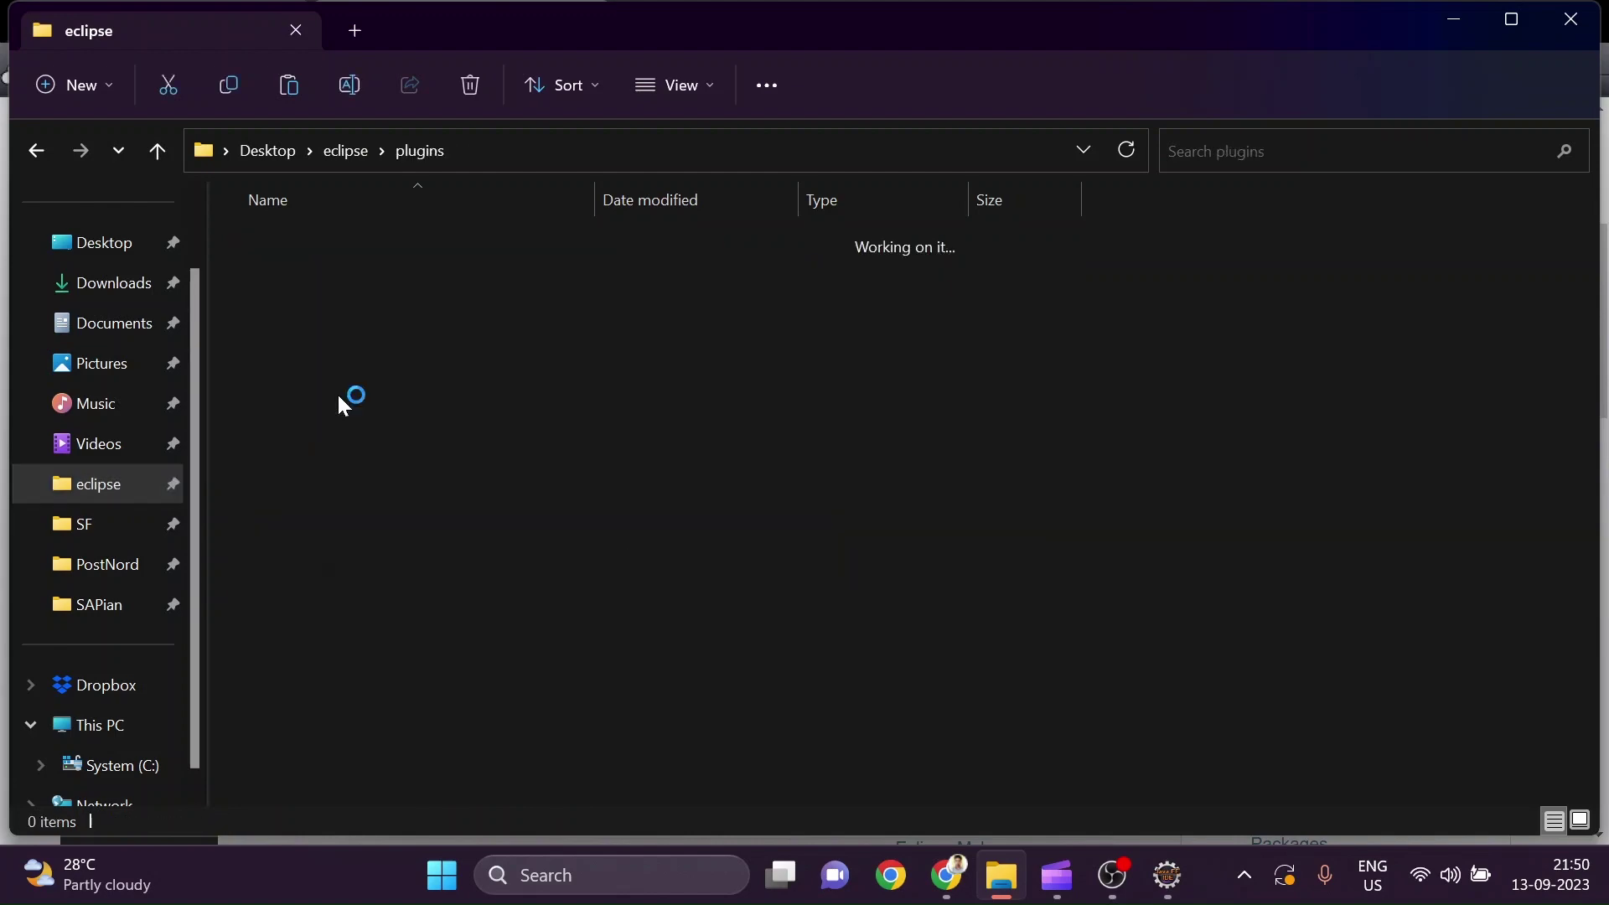
pyautogui.scroll(-15, 575, 454)
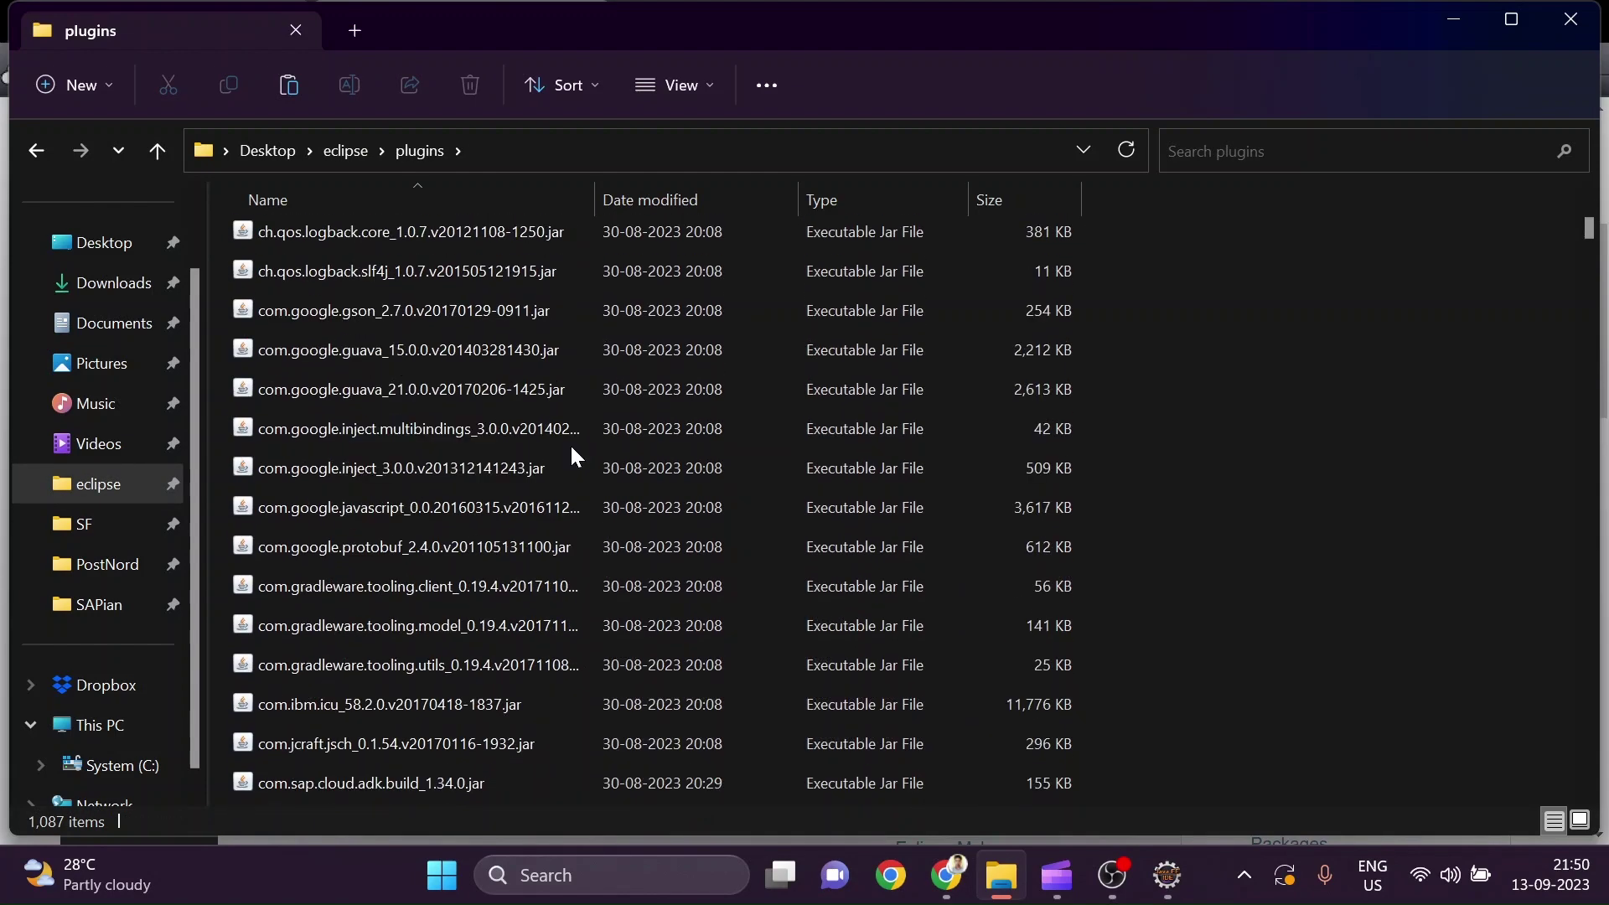
pyautogui.scroll(1, 573, 449)
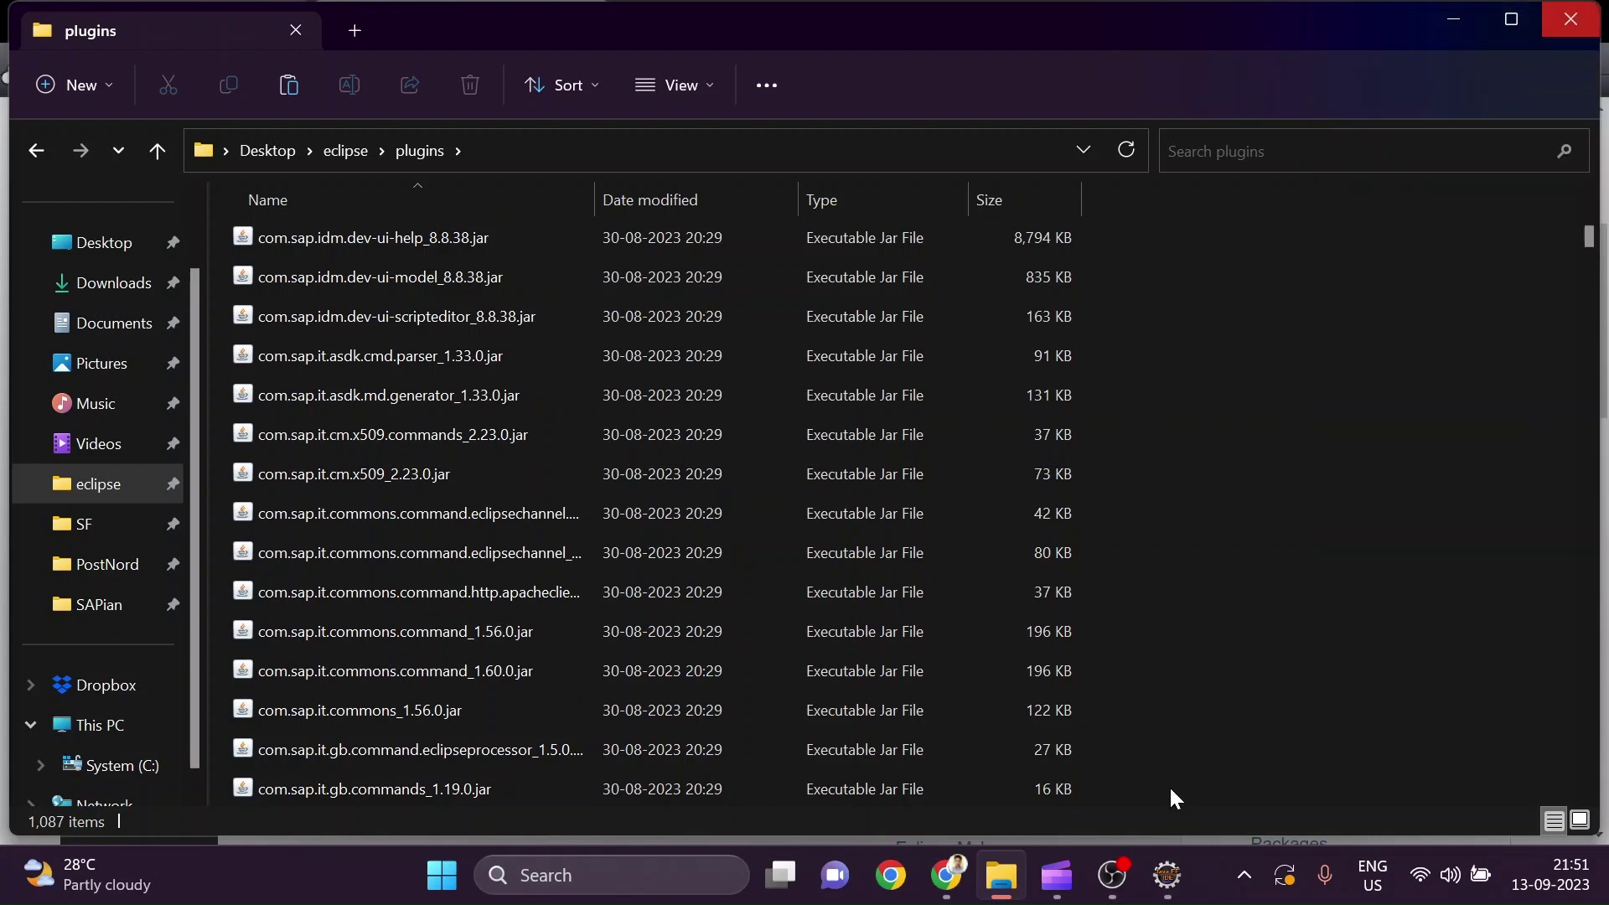
# Switch to Eclipse and open the Salesforce Adapter Workbench perspective.
pyautogui.click(1164, 873)
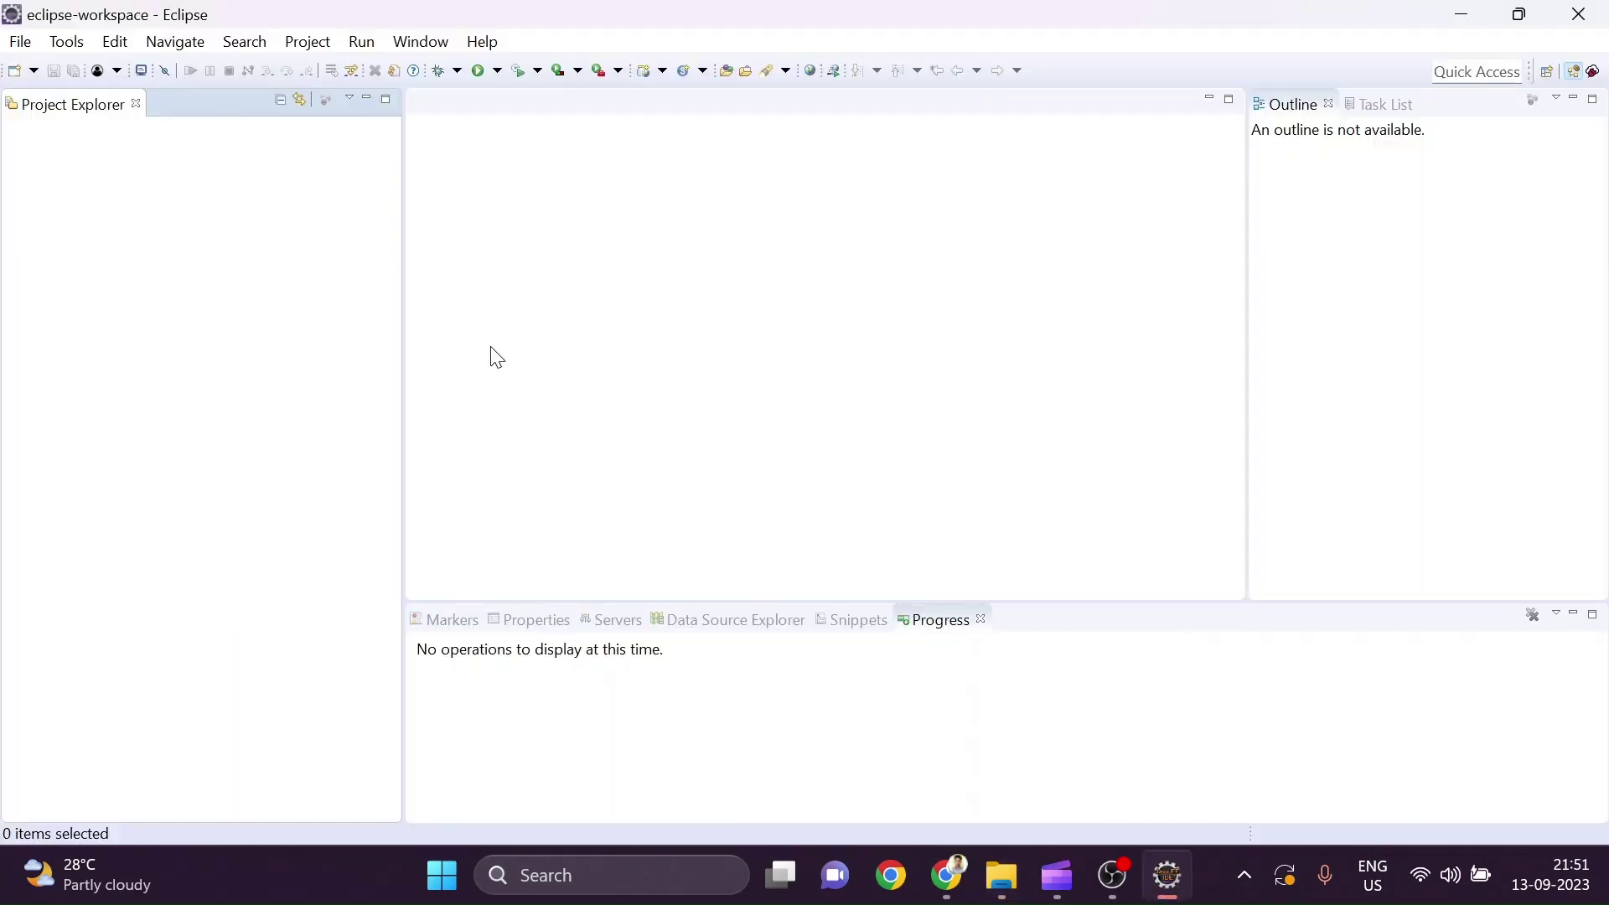
pyautogui.click(402, 46)
pyautogui.moveTo(520, 200)
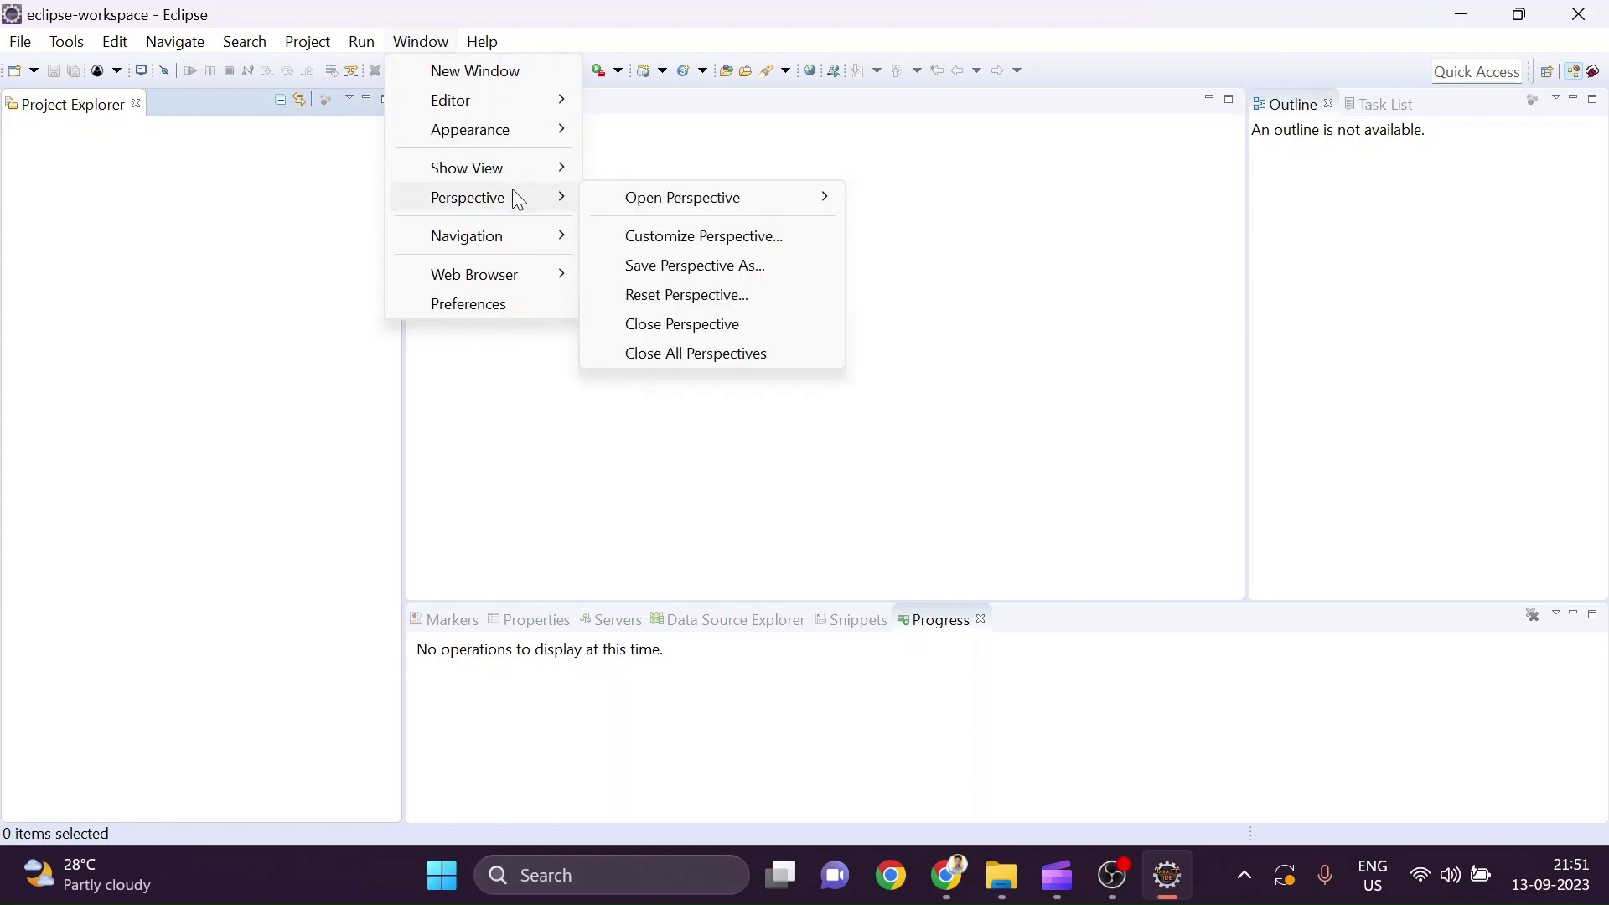
pyautogui.moveTo(811, 198)
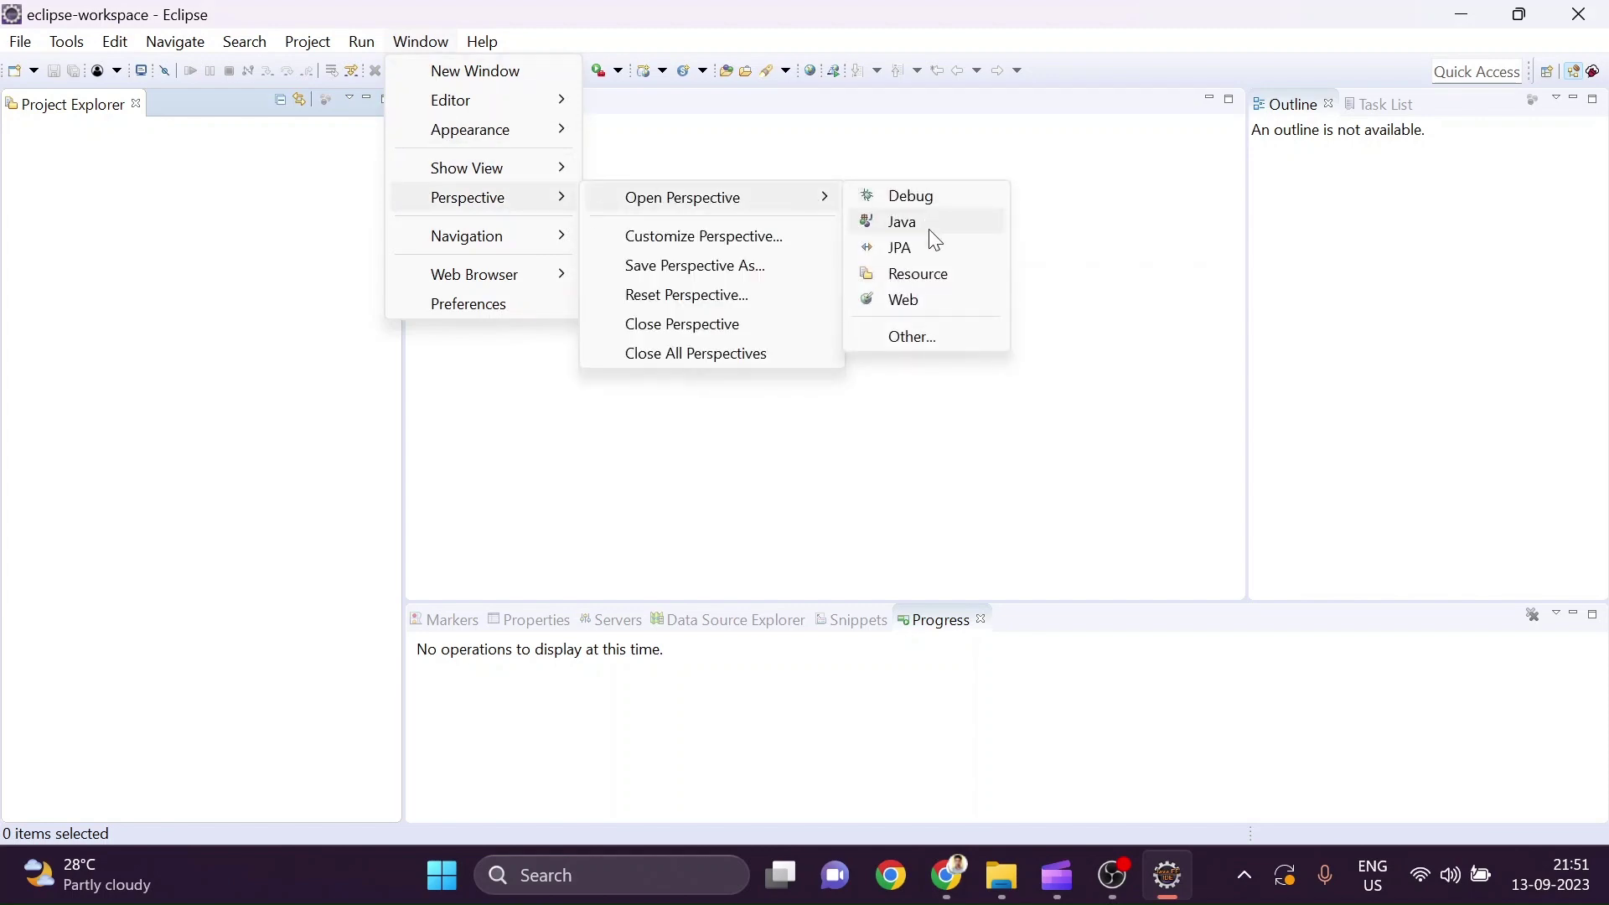
pyautogui.click(937, 339)
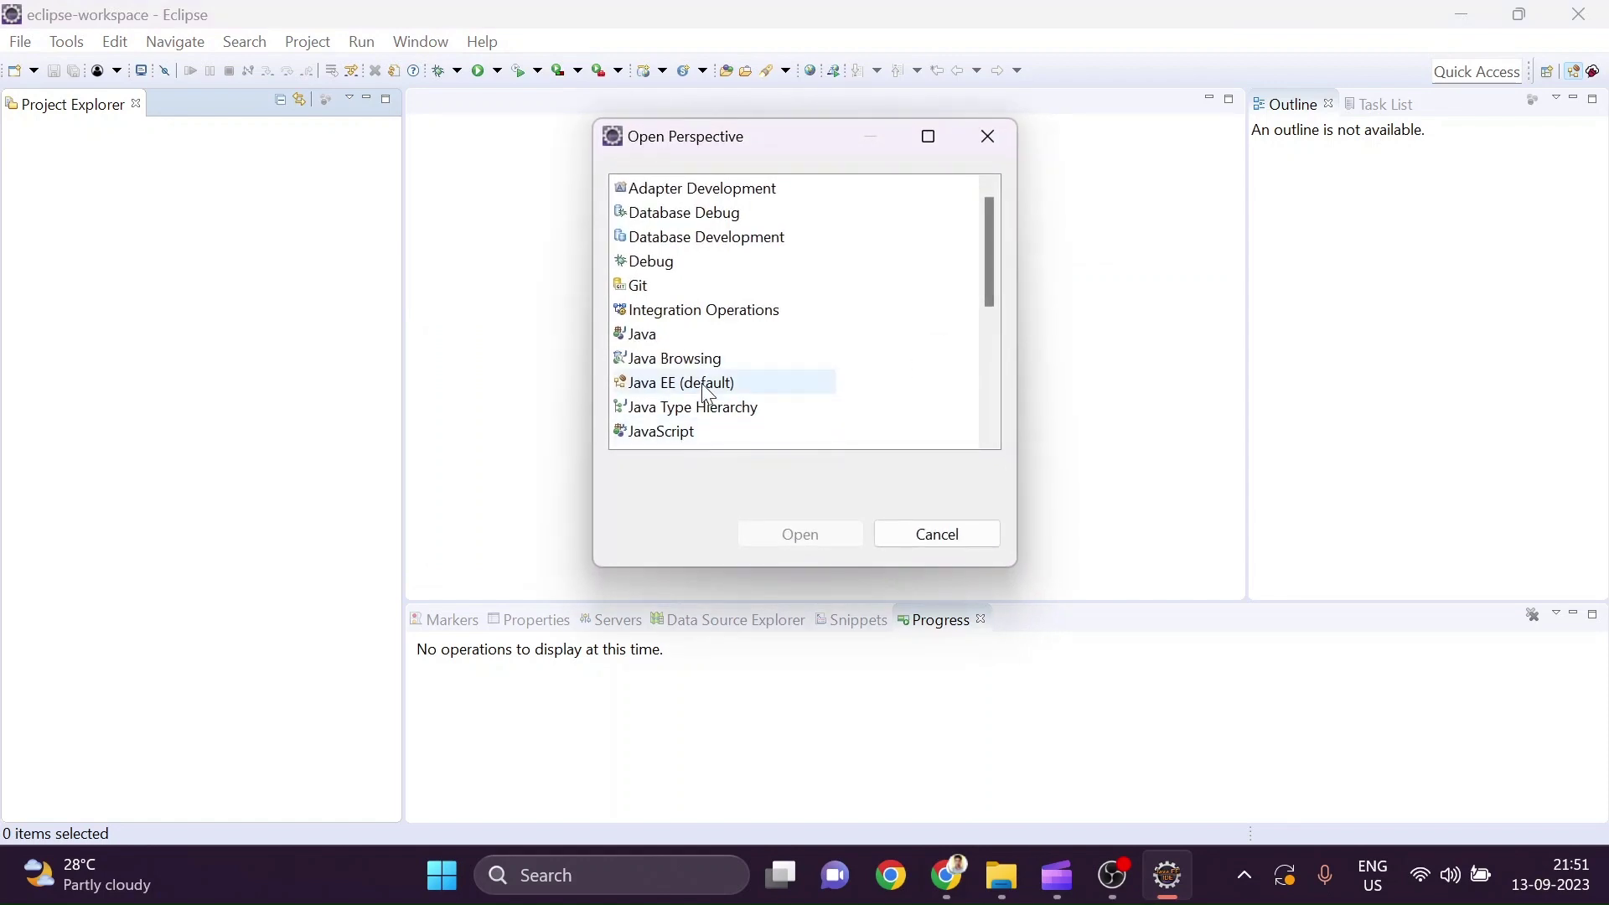
pyautogui.scroll(-1, 789, 405)
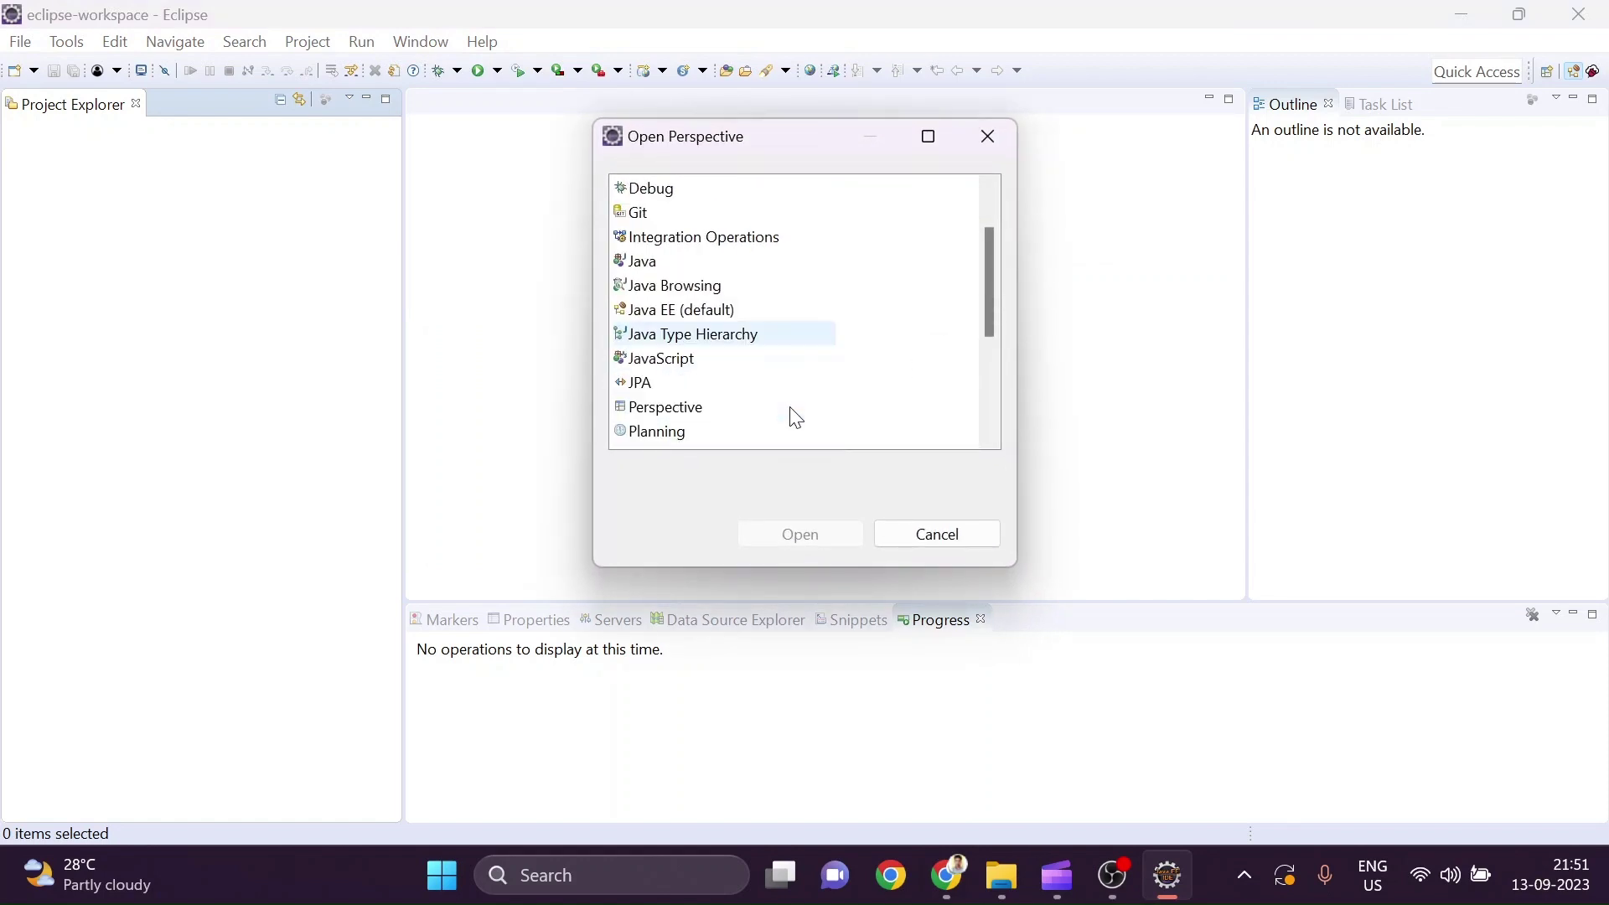
pyautogui.scroll(-2, 792, 414)
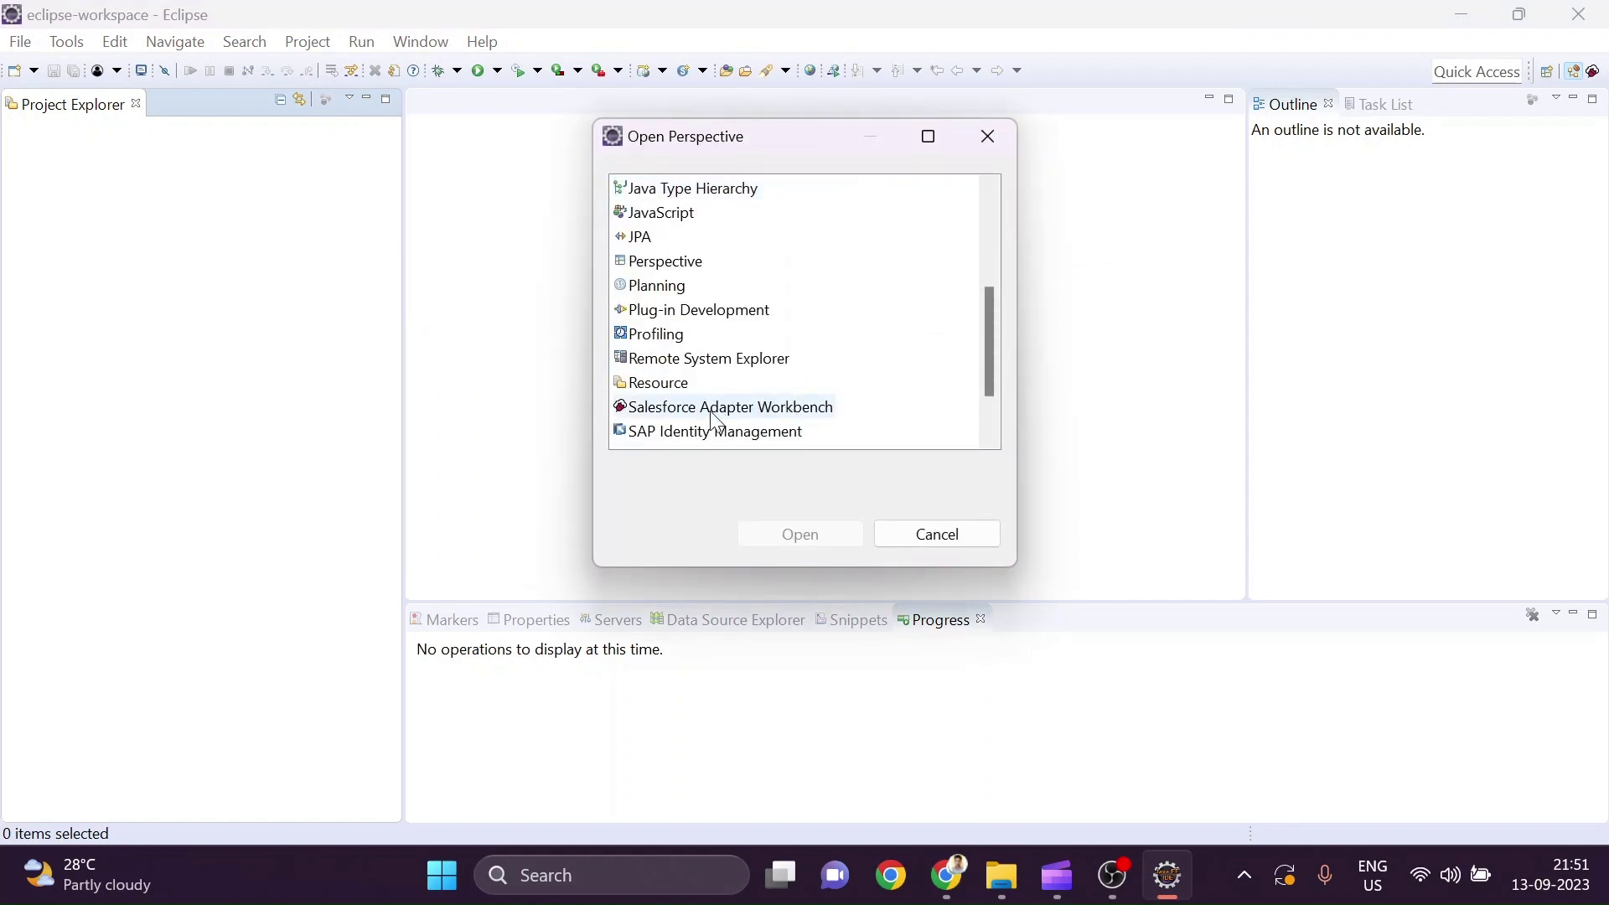
pyautogui.click(739, 410)
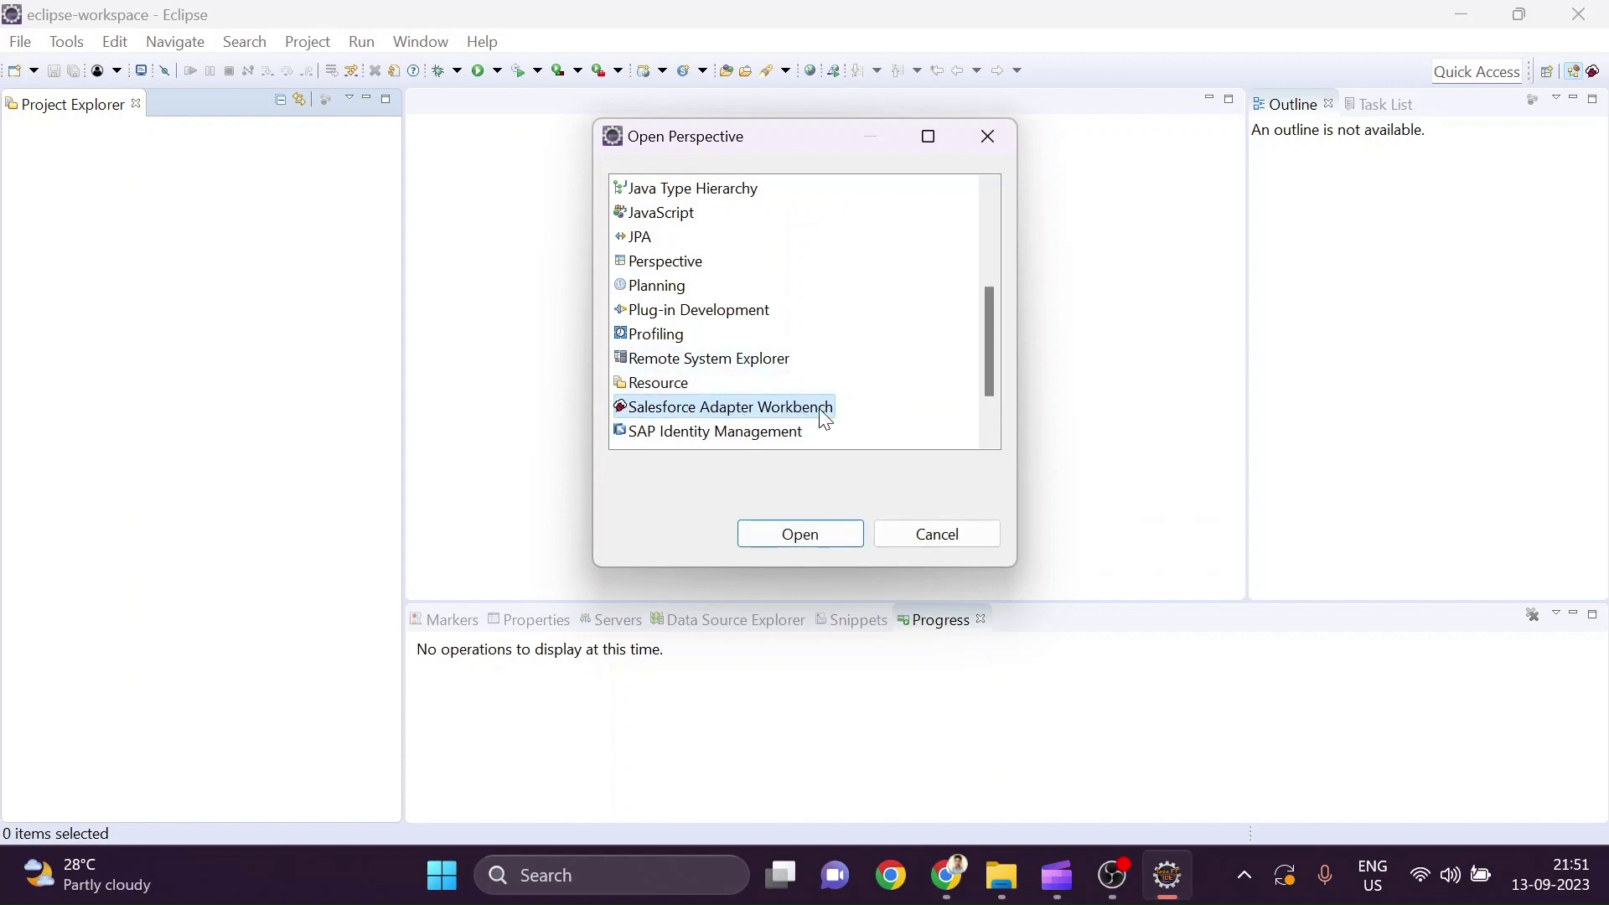
pyautogui.click(801, 535)
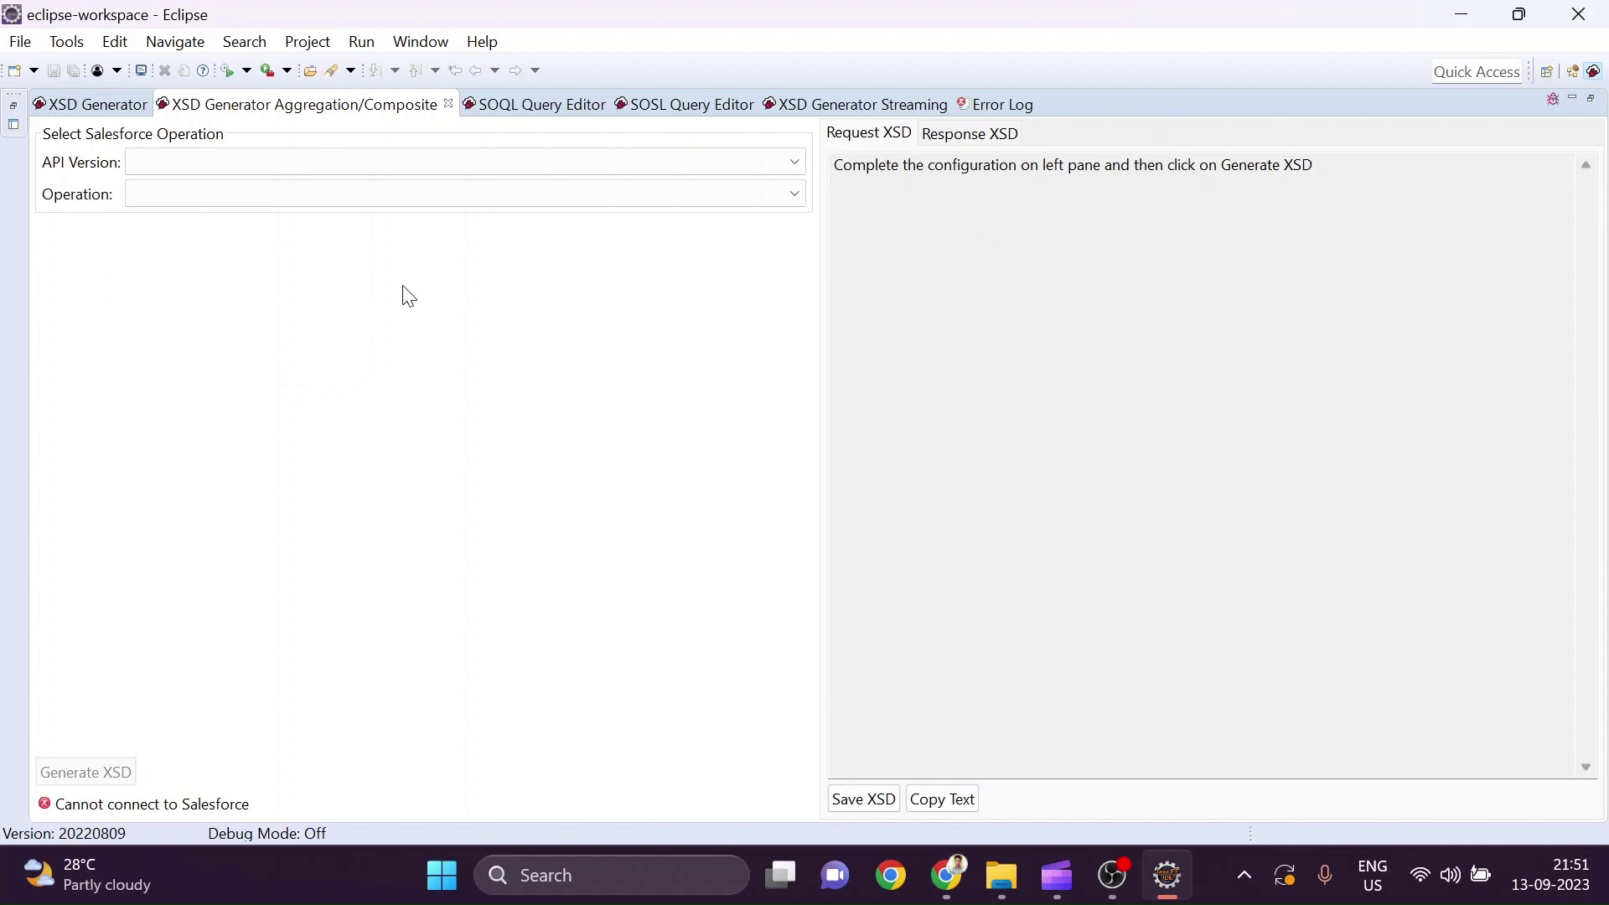
# Open the Salesforce Adapter Workbench login settings in the Eclipse preferences.
pyautogui.click(412, 40)
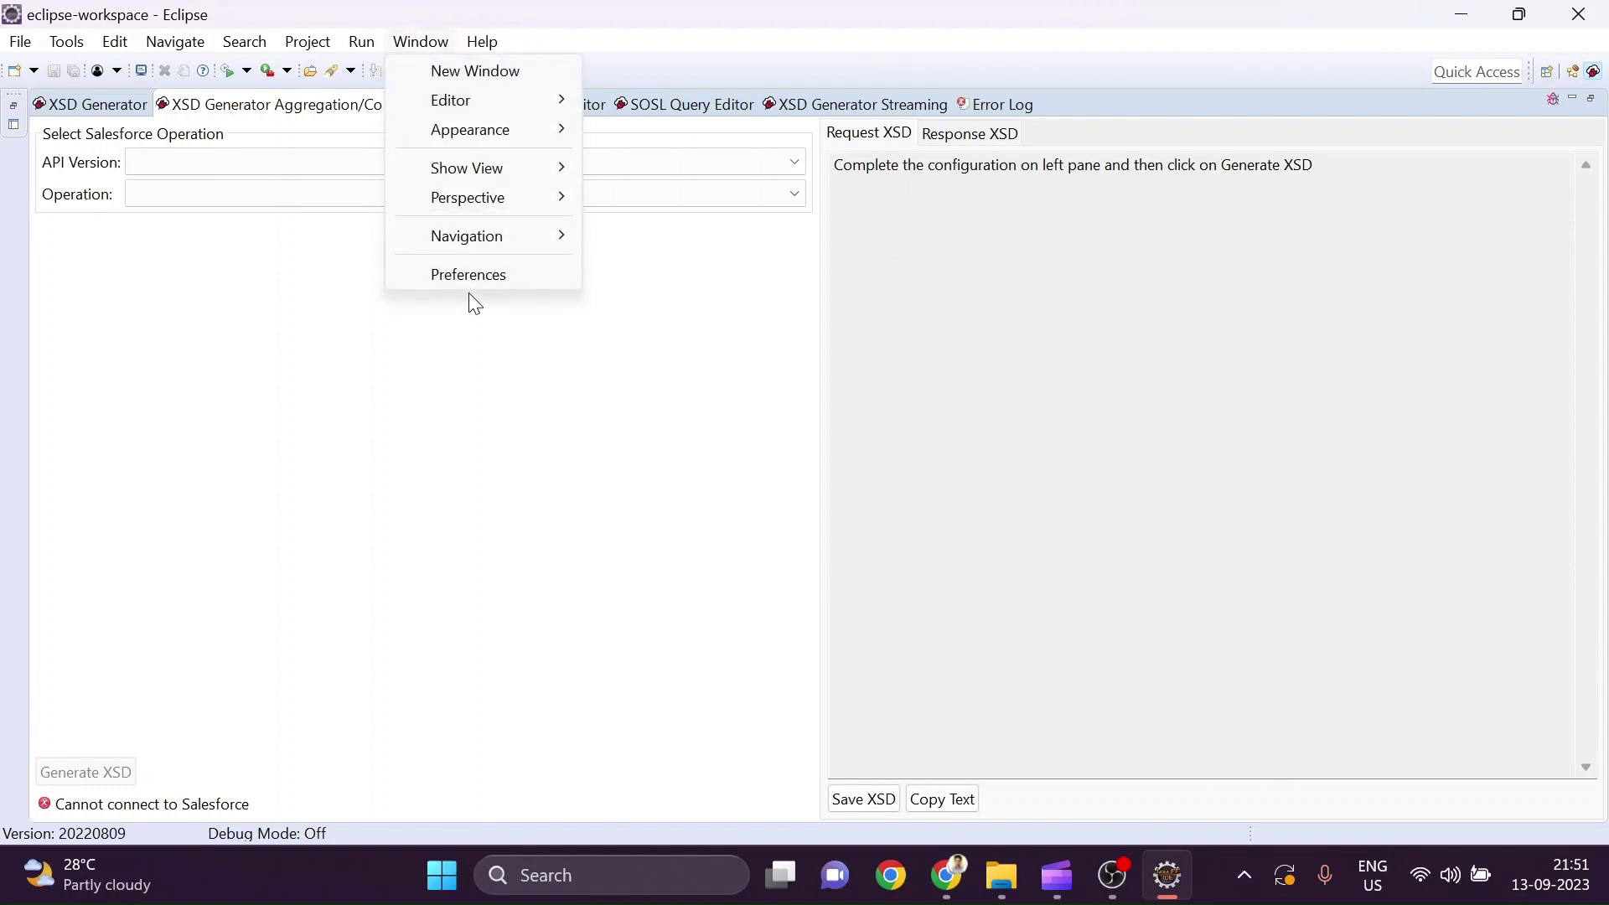
pyautogui.click(421, 41)
pyautogui.click(420, 42)
pyautogui.click(450, 273)
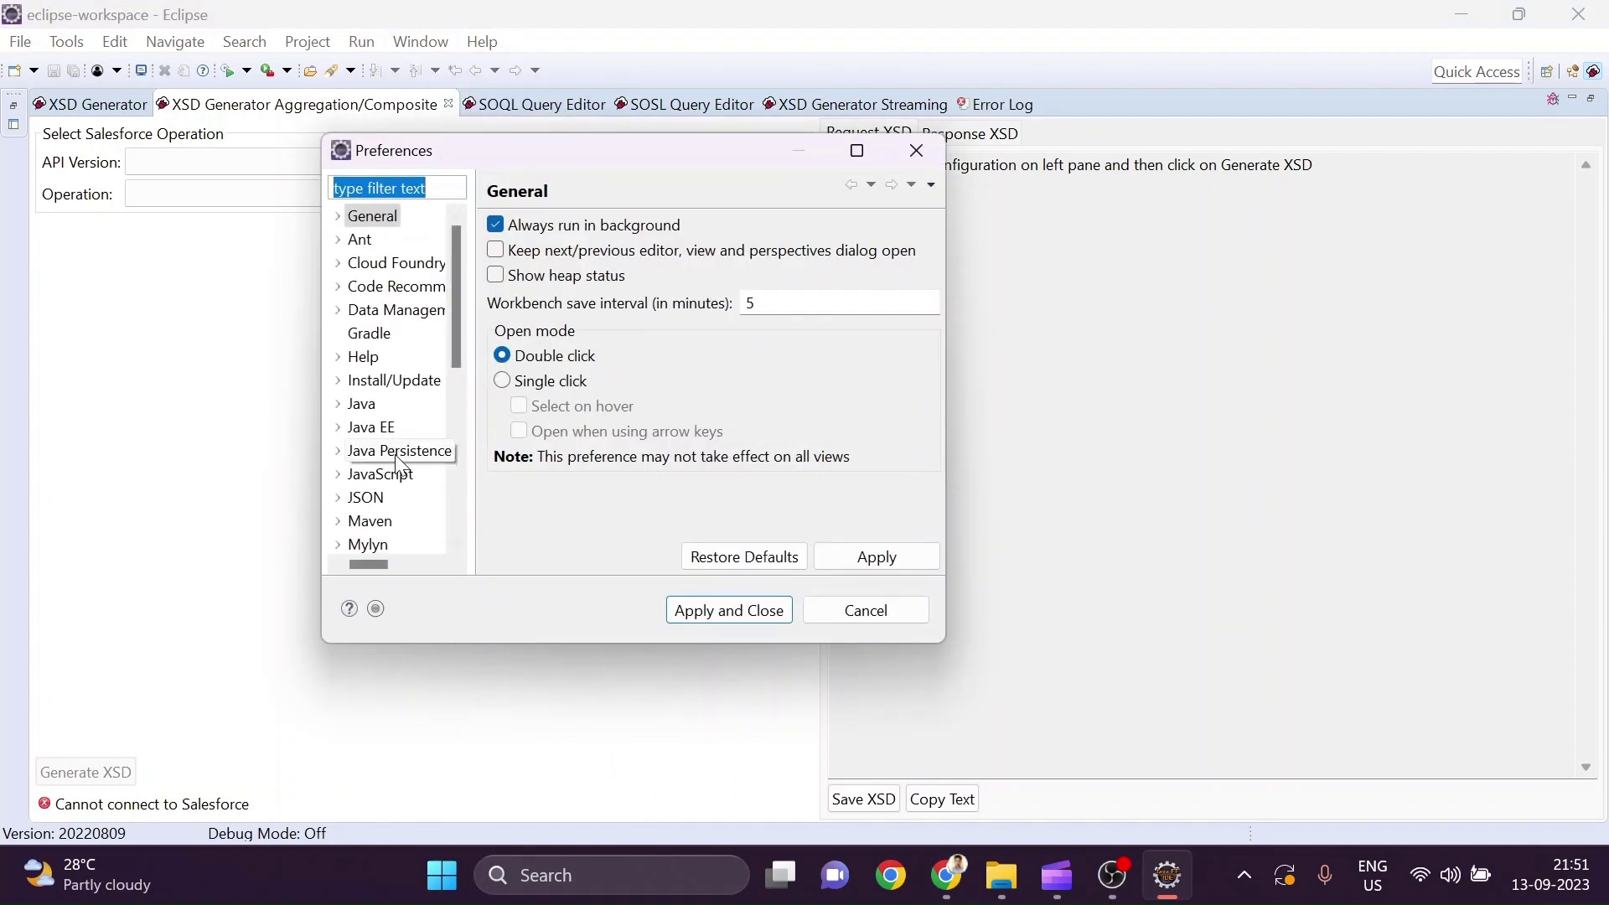
pyautogui.scroll(-1, 401, 466)
pyautogui.scroll(-2, 401, 466)
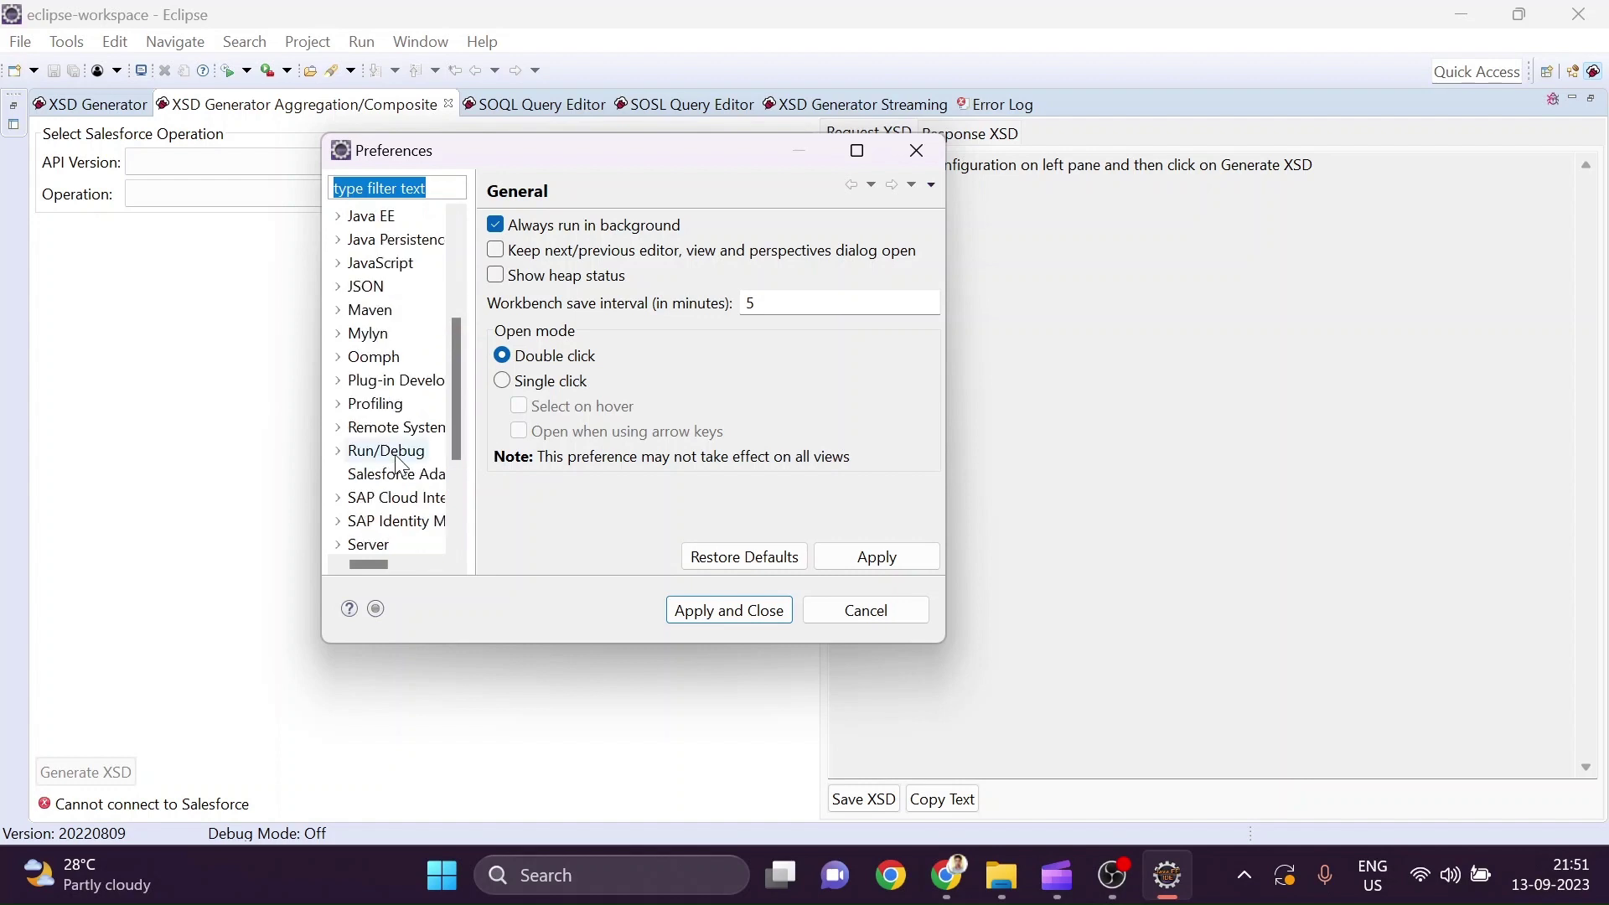
pyautogui.click(390, 473)
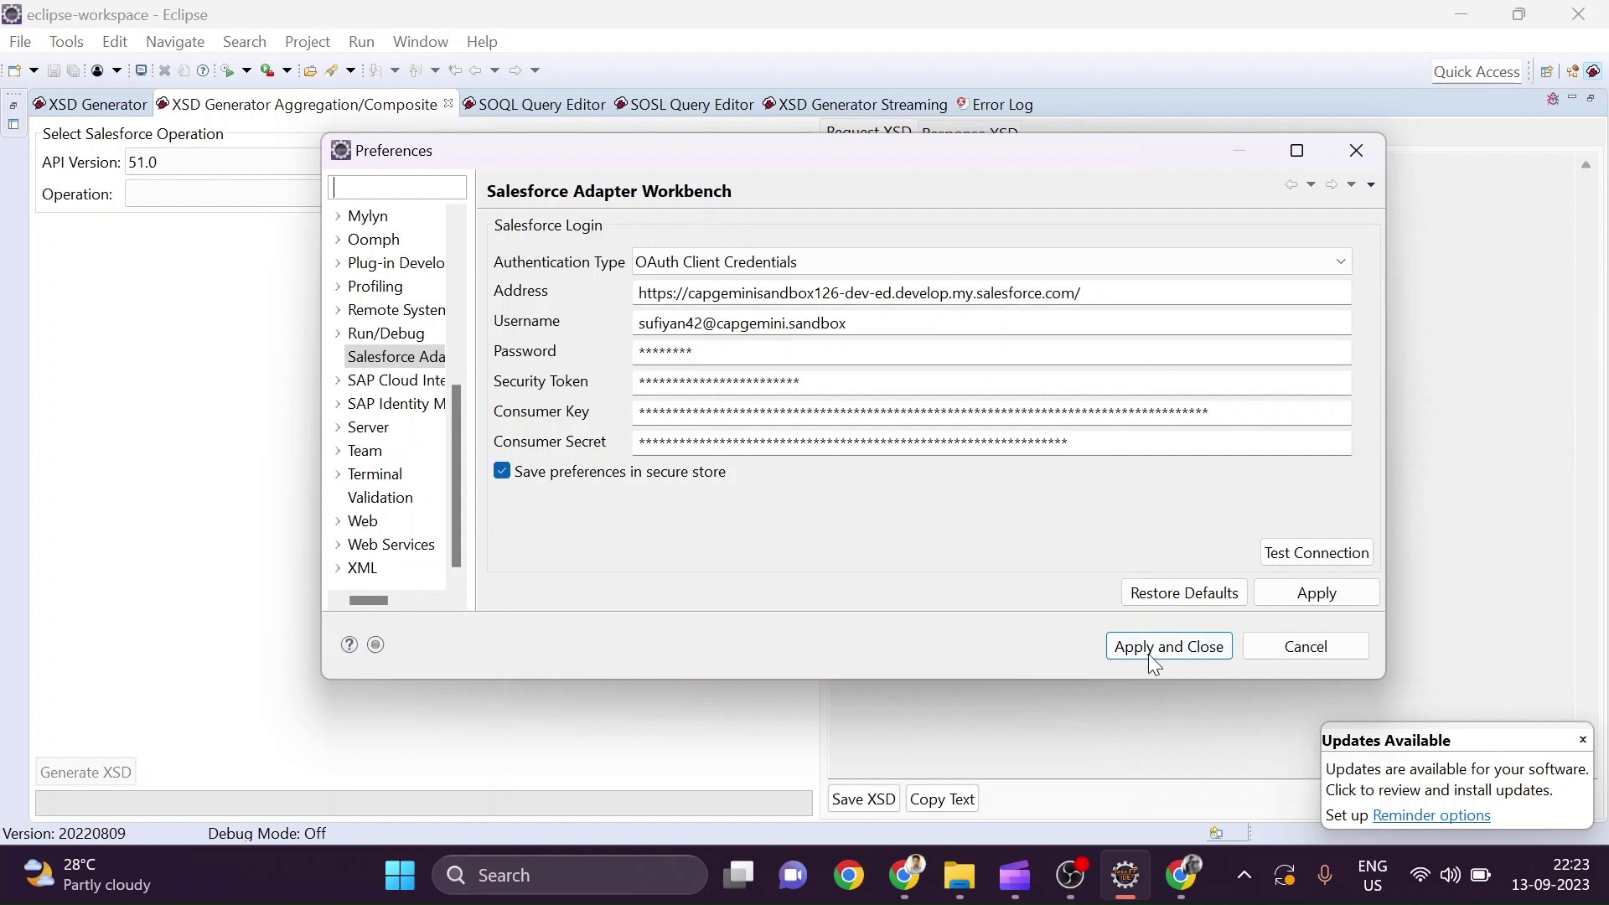
# Check the org URL in the Salesforce welcome e-mail in Gmail, return to Eclipse, and apply, test and save the Salesforce login settings.
pyautogui.click(1182, 874)
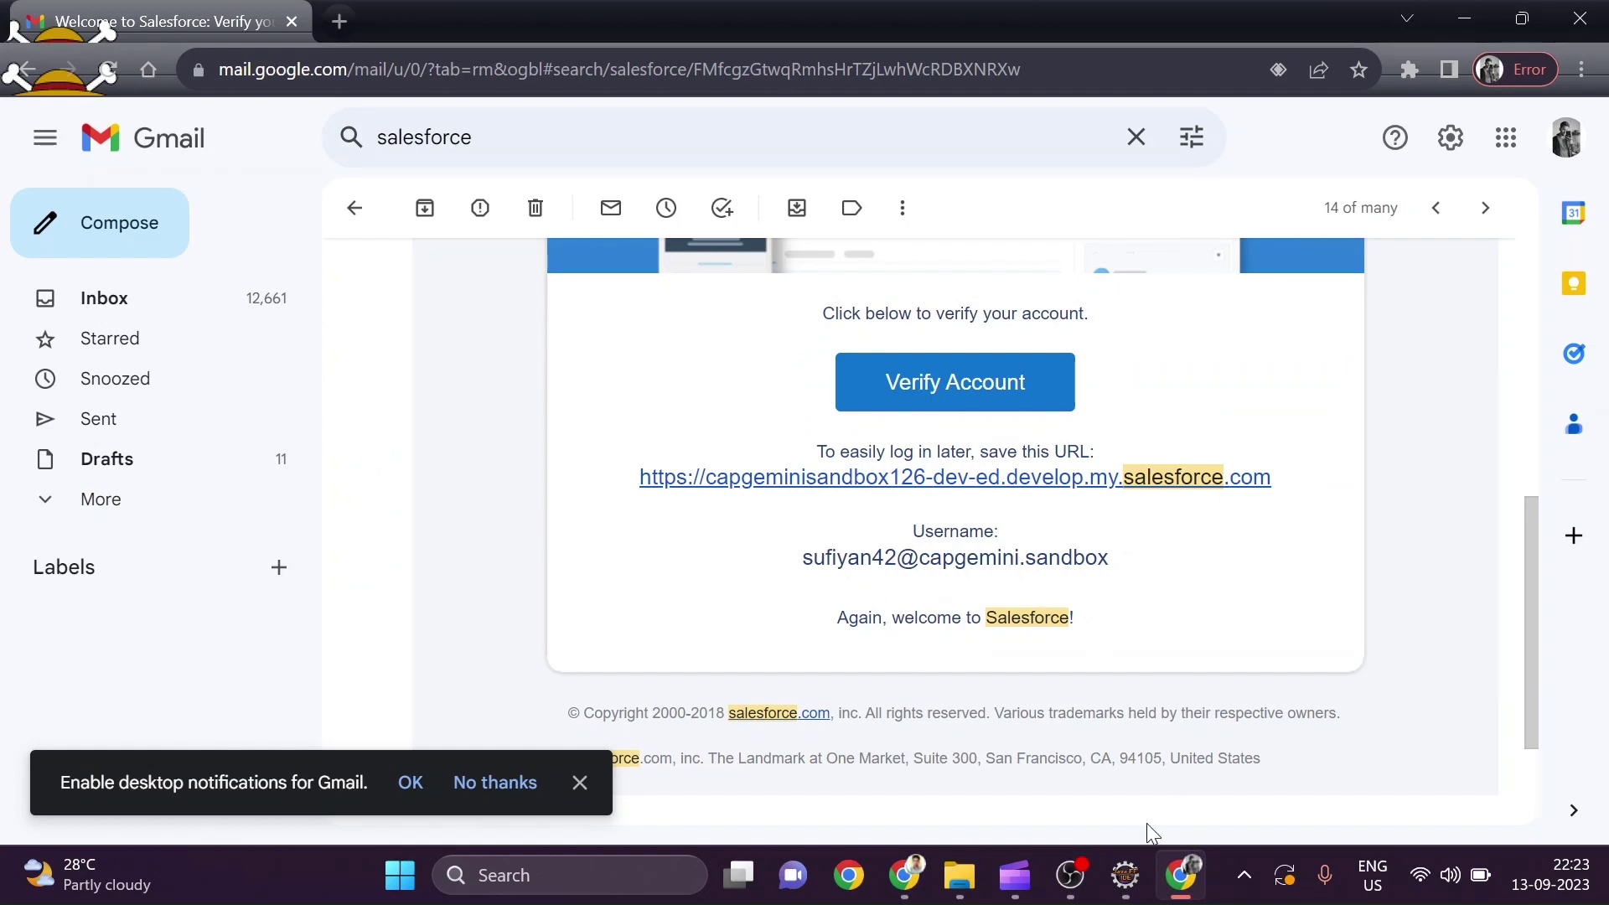
pyautogui.click(1126, 875)
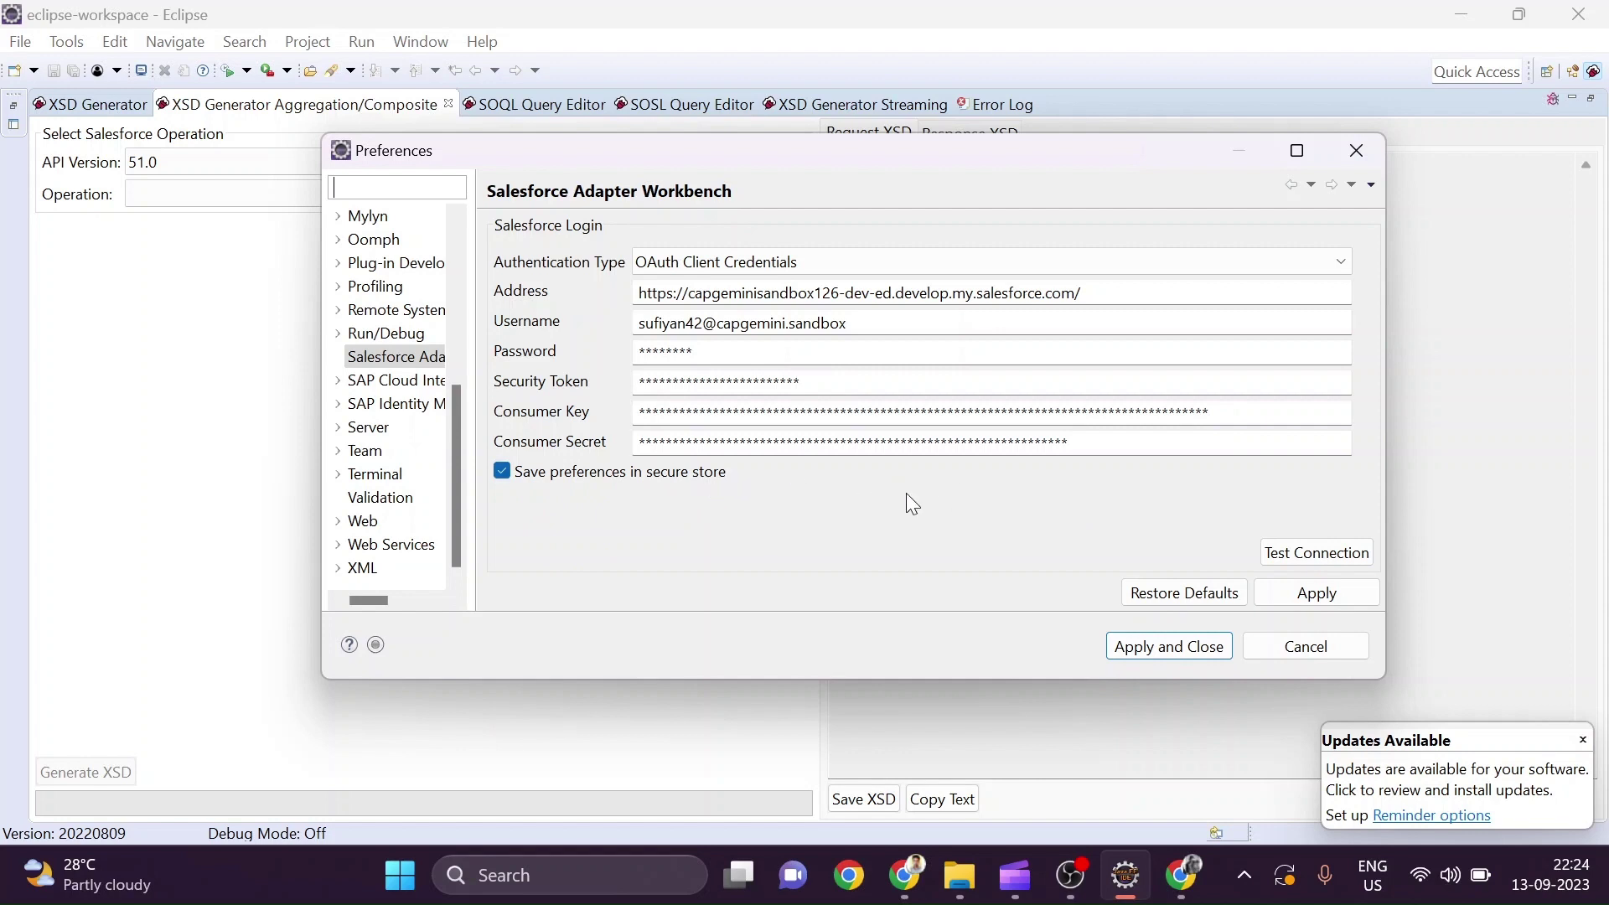
pyautogui.click(1300, 597)
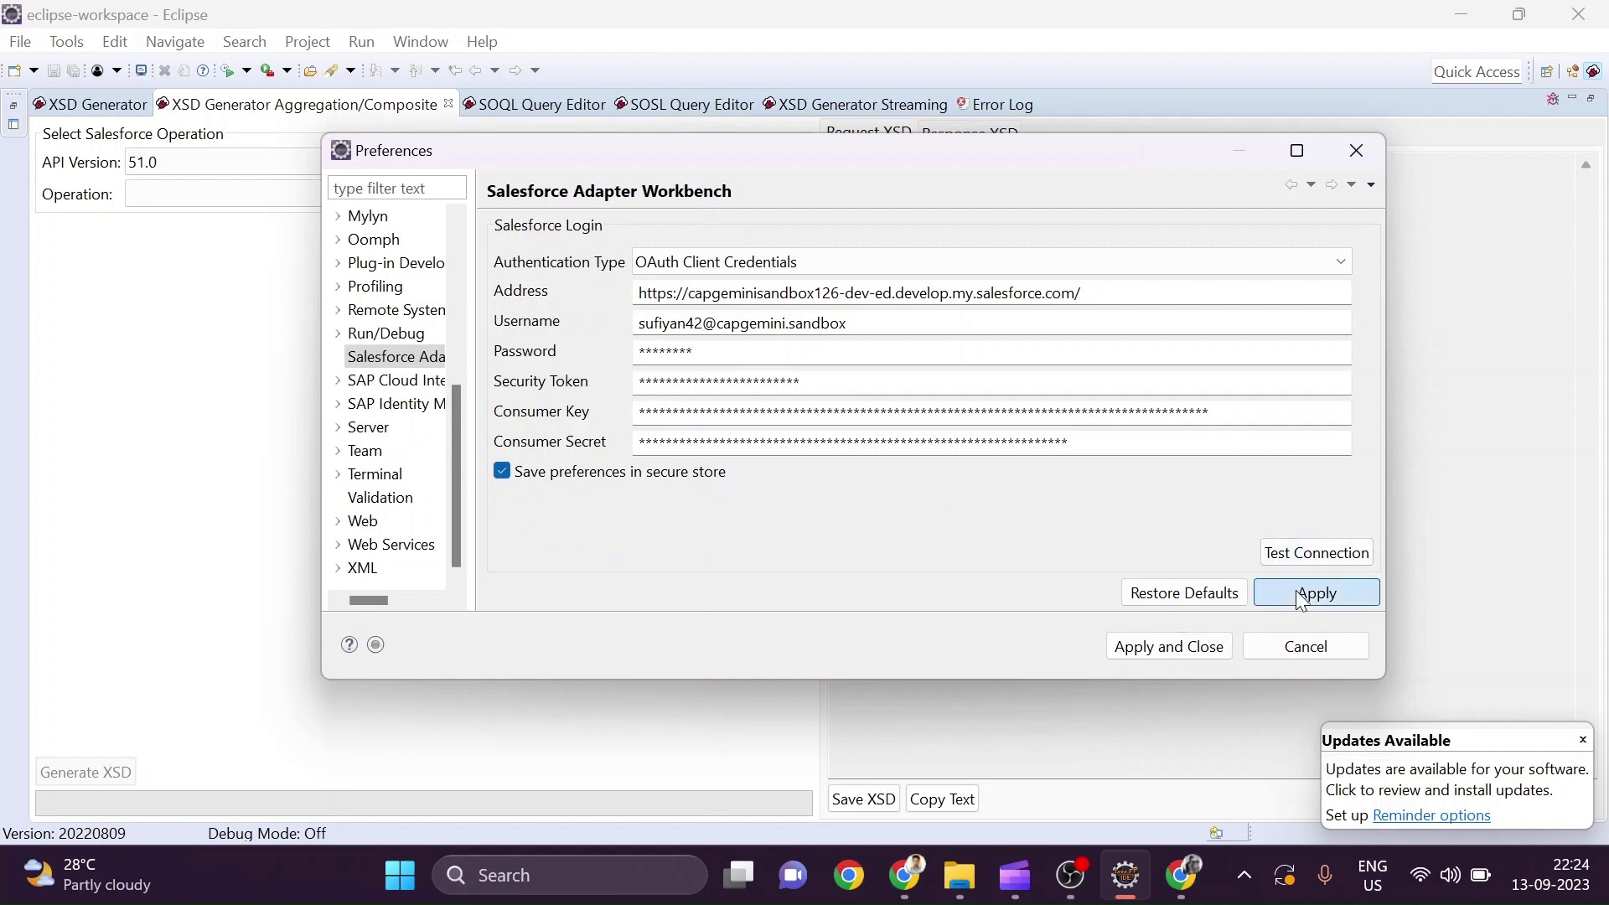
pyautogui.click(1314, 555)
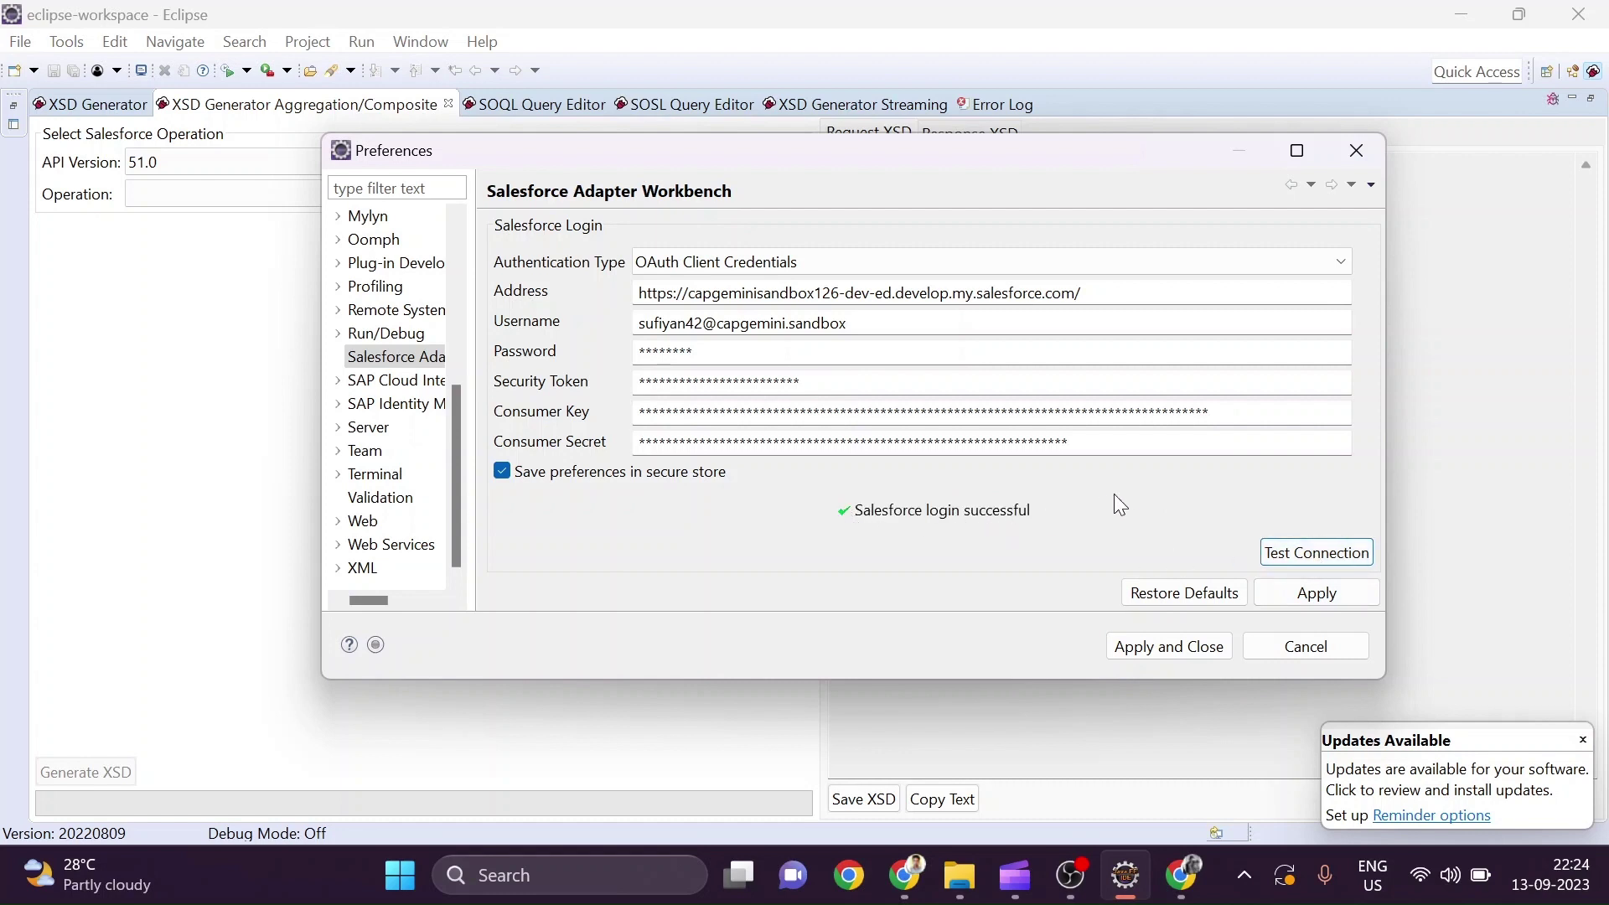
pyautogui.click(1180, 647)
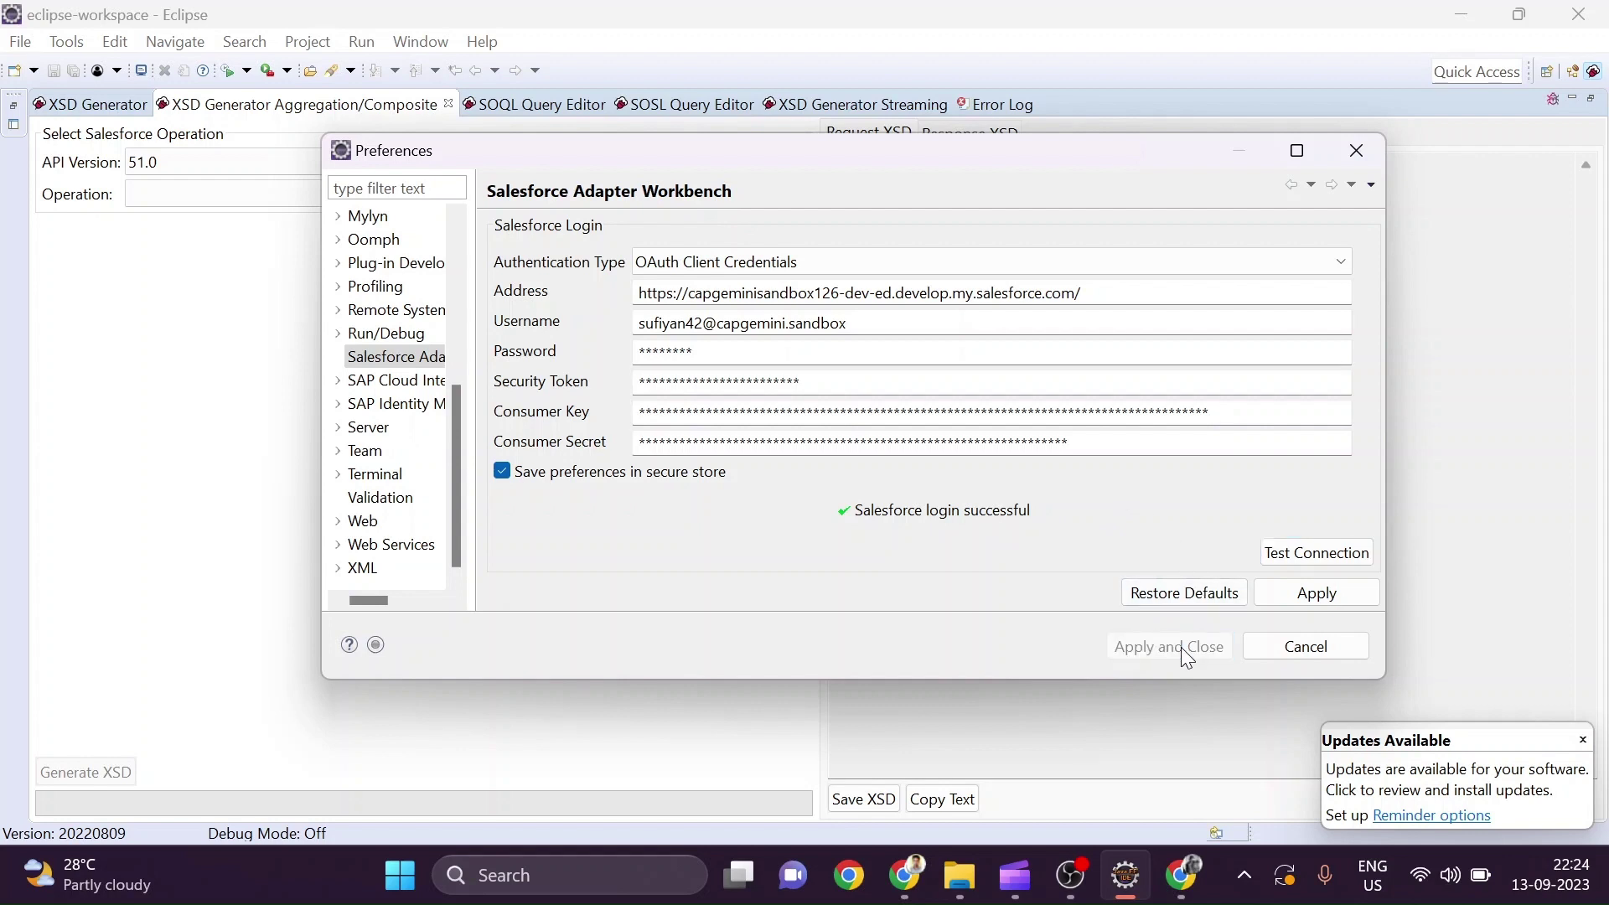